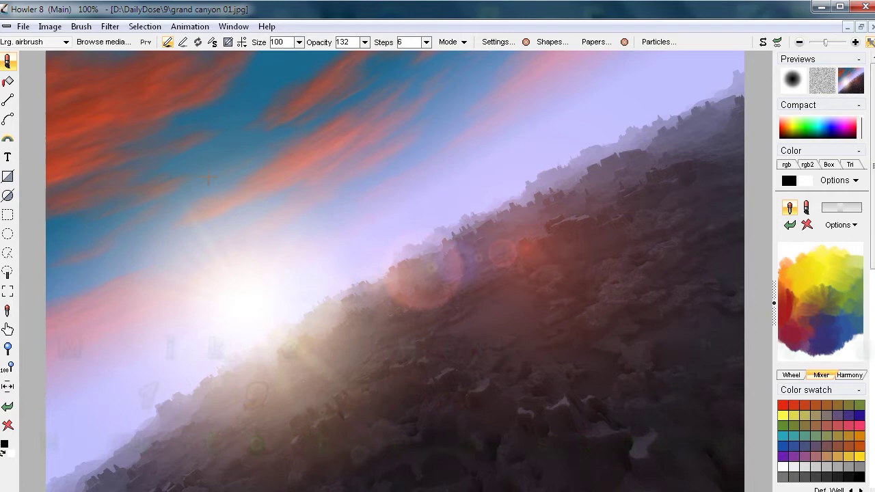
Step: Open the image browser on the D:\DailyDose\9 folder and bring the top of the folder tree into view
left_click(23, 26)
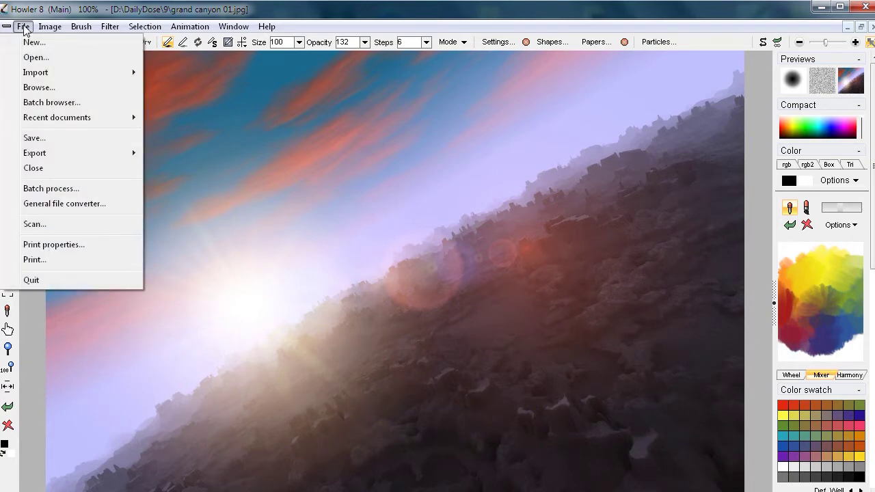
left_click(56, 91)
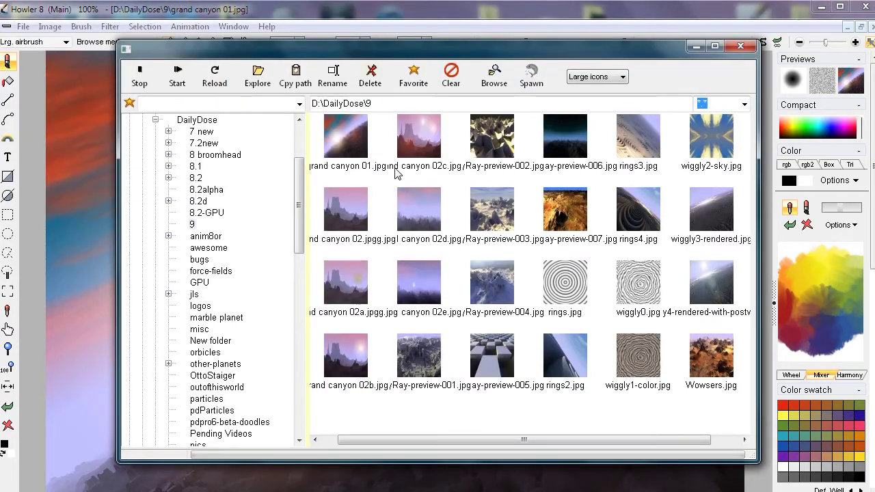
left_click_drag(299, 205, 292, 115)
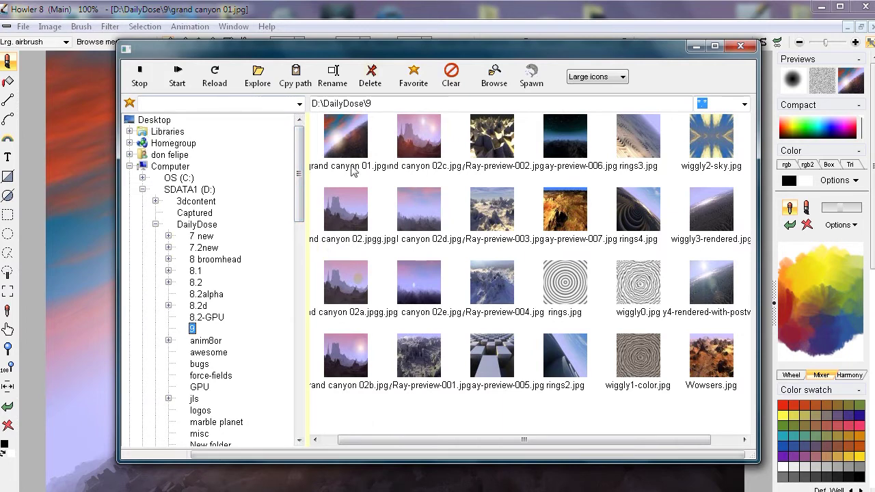
Step: Display the folder's images as small icons and as a detailed list, ending with large icons
left_click(623, 78)
left_click(603, 99)
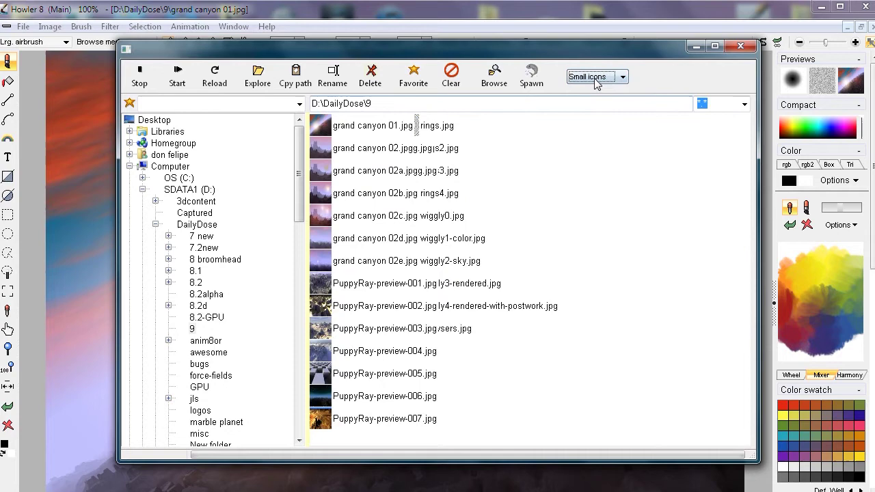
left_click(624, 77)
left_click(604, 107)
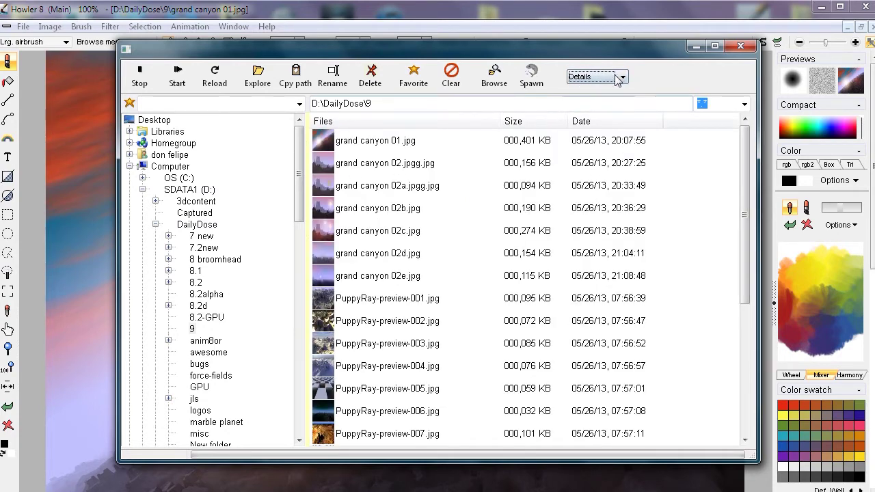
left_click(625, 77)
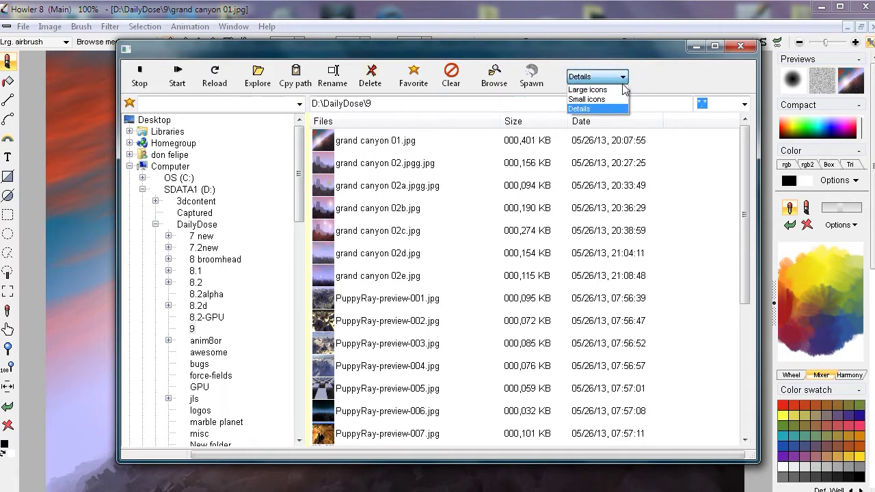
left_click(609, 92)
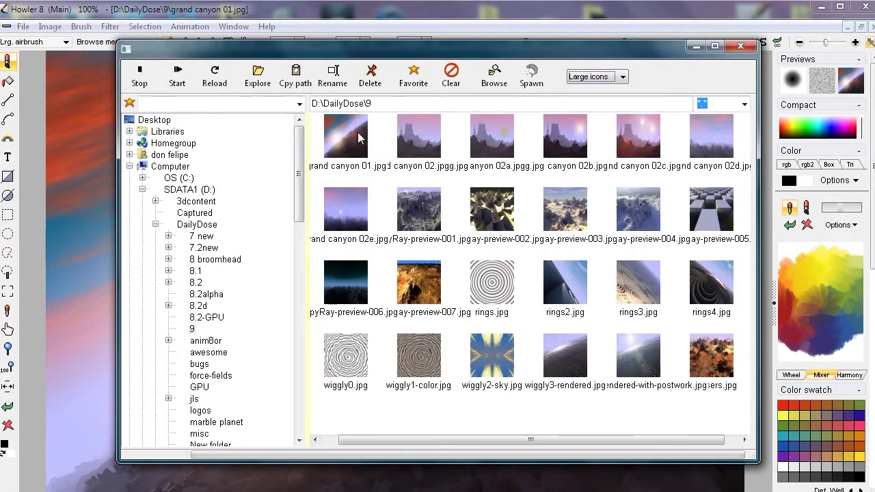
Step: Open grand canyon 02.jpgg.jpg from the image browser, replacing the current image and discarding its changes
left_click(418, 132)
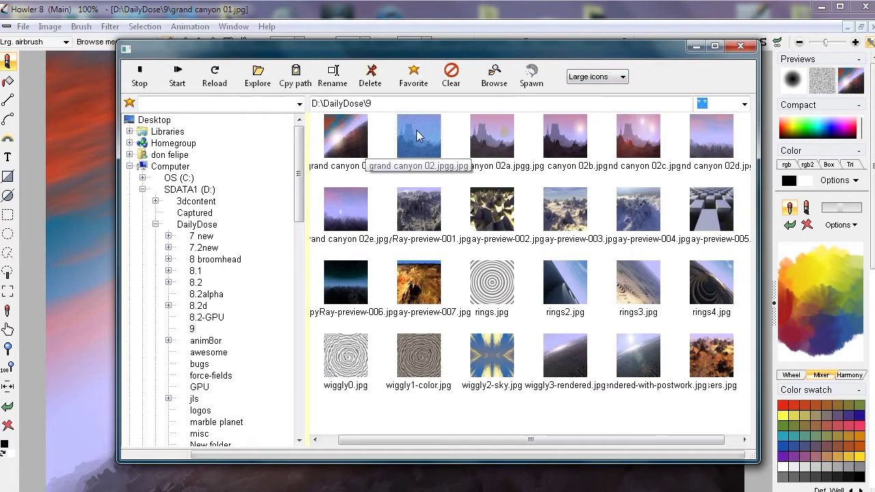
double_click(417, 130)
left_click(565, 343)
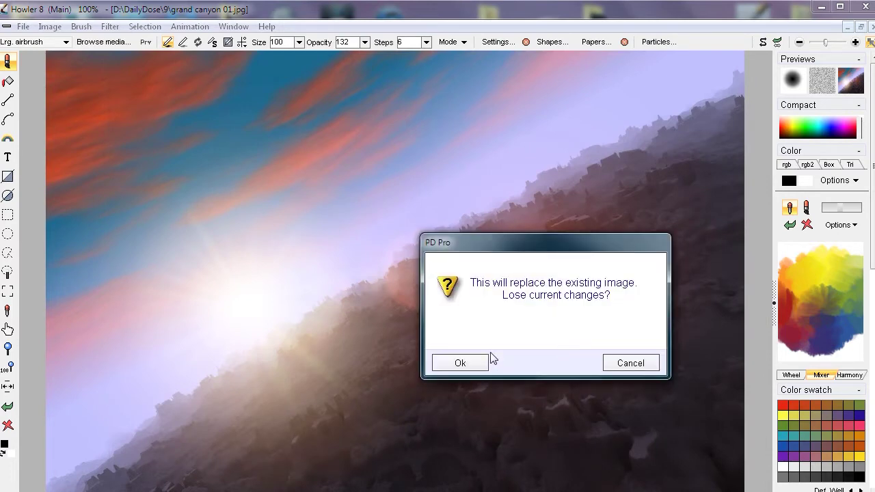
left_click(461, 363)
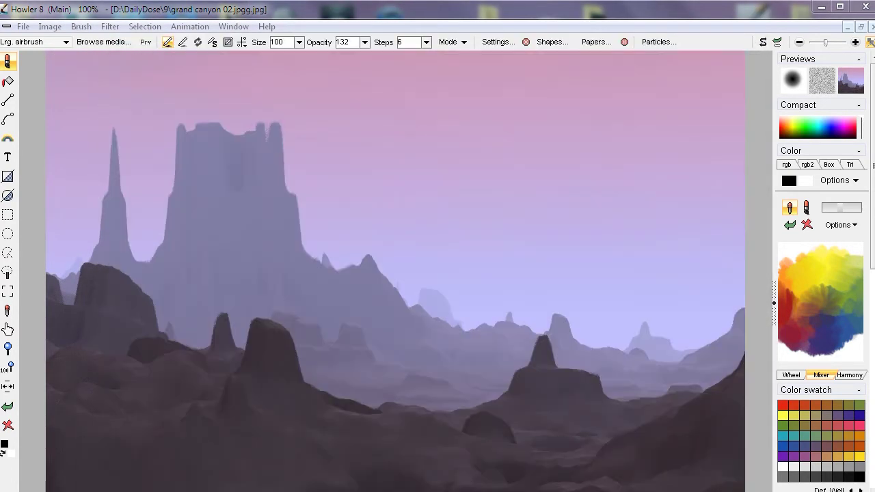
Step: Select the grand canyon 02a thumbnail and lower the image browser window to uncover the painting
mouse_move(496, 487)
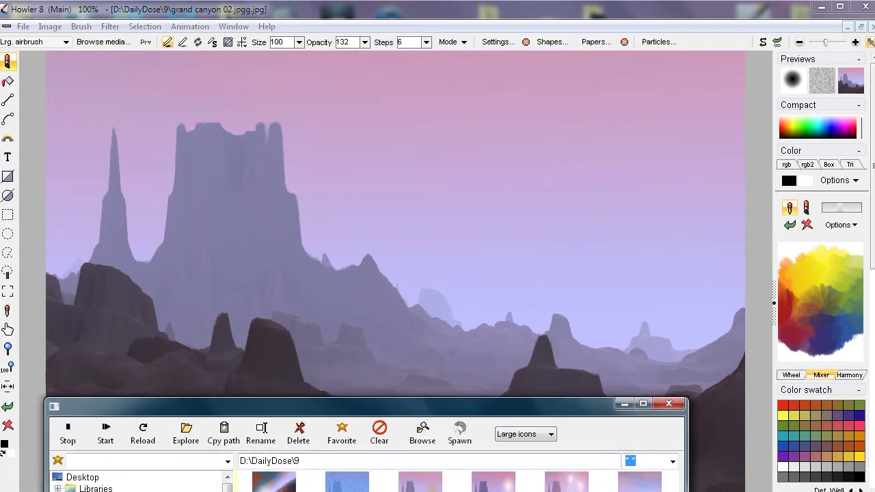
left_click(426, 485)
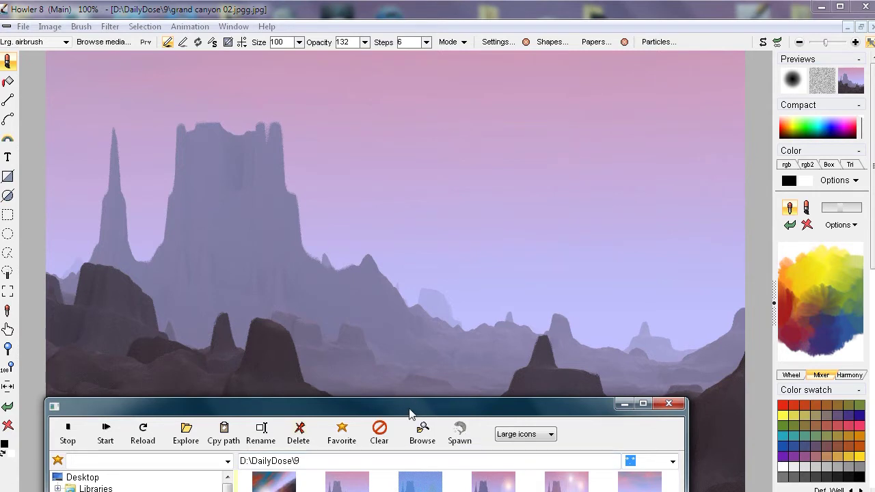
key("Escape")
mouse_move(433, 488)
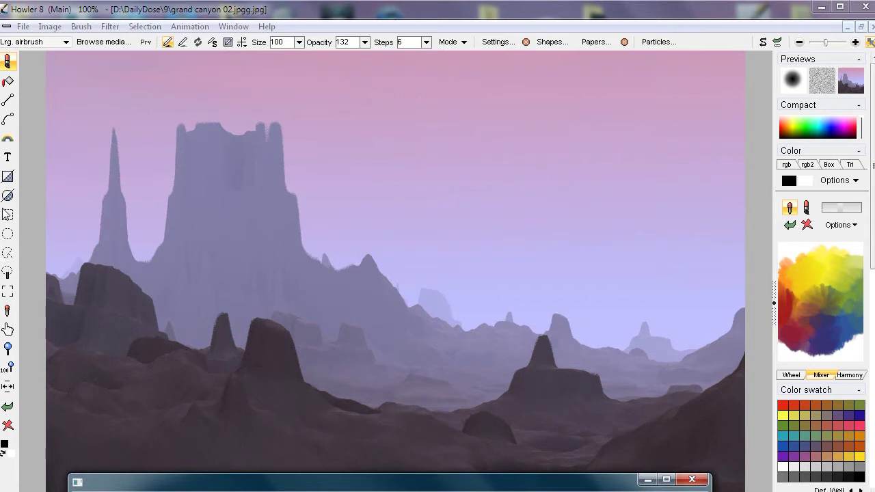
Step: Activate the Nova tool with 16 star elements and set its glow size to Small bloom
right_click(8, 139)
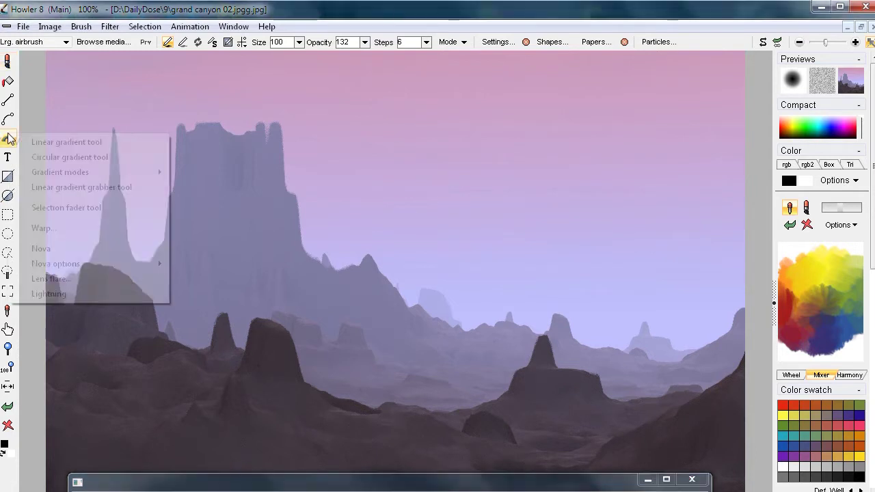
mouse_move(54, 268)
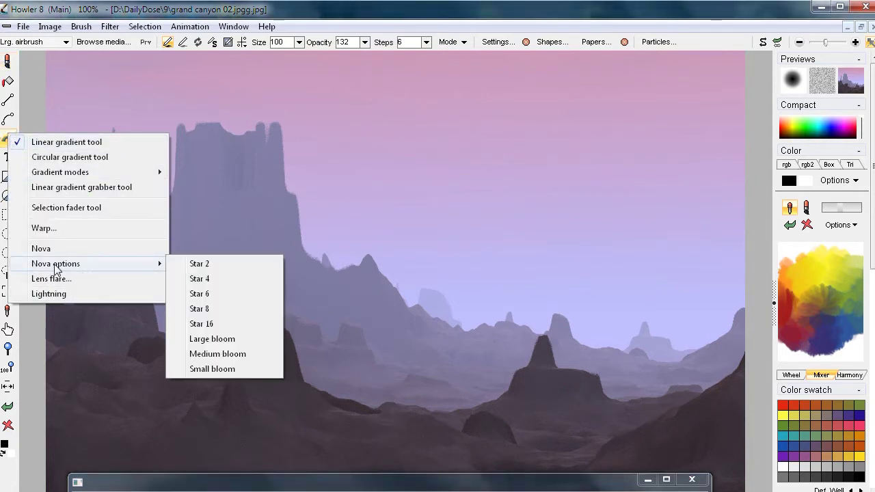
left_click(215, 324)
left_click_drag(499, 59, 364, 96)
left_click(385, 173)
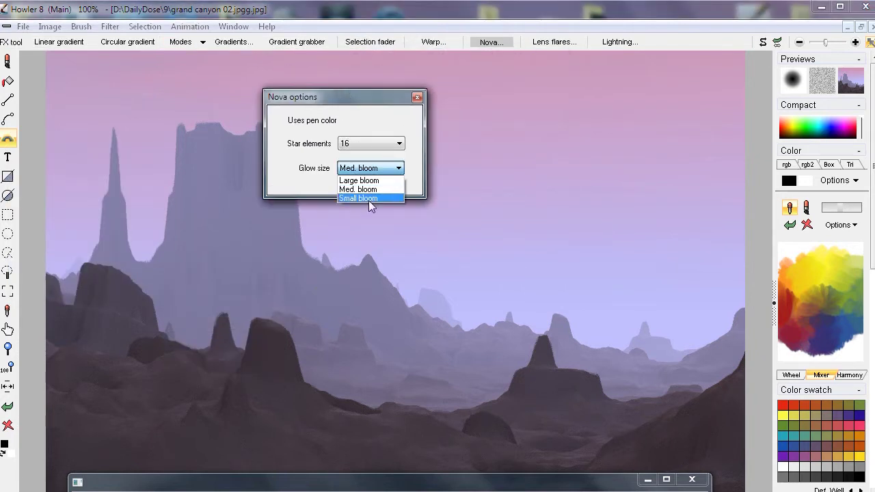
left_click(377, 199)
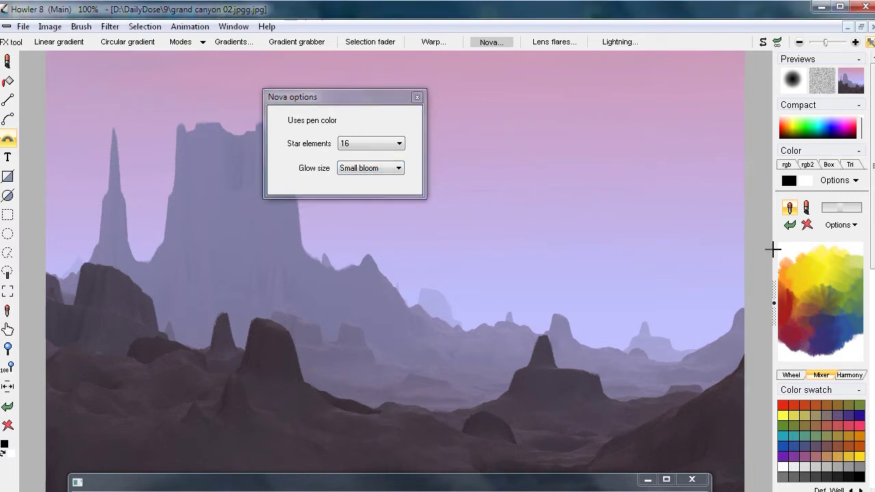
Step: Try a yellow nova sun in the sky above the small butte on the right of the painting, and undo it
left_click(812, 271)
left_click_drag(345, 97, 499, 49)
mouse_move(521, 221)
left_mouse_down()
mouse_move(552, 174)
mouse_move(635, 162)
mouse_move(648, 218)
left_mouse_up()
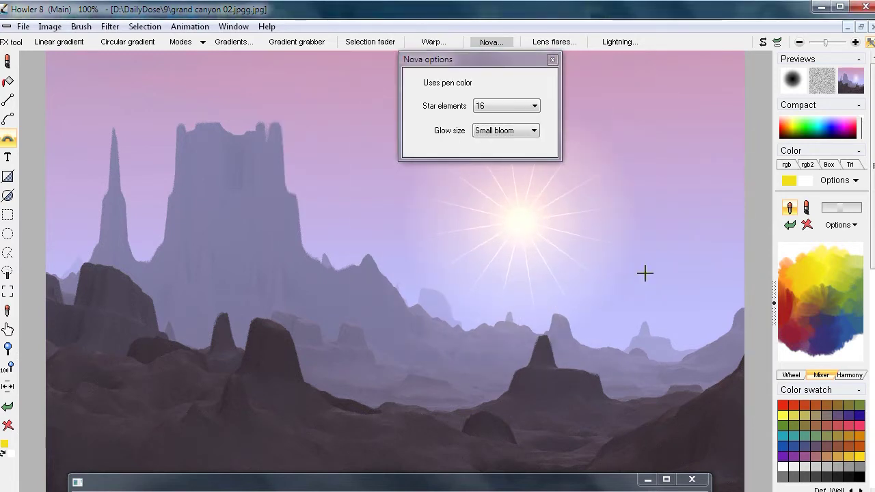
left_click_drag(572, 244, 547, 374)
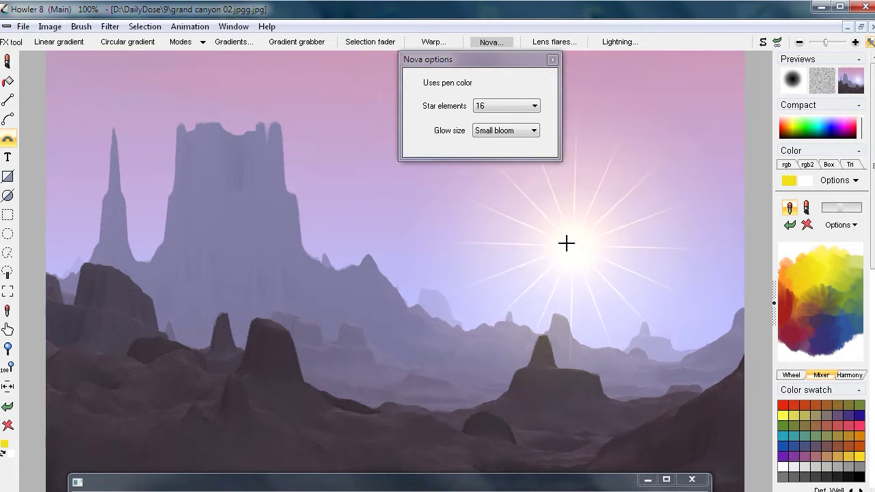
left_click(552, 60)
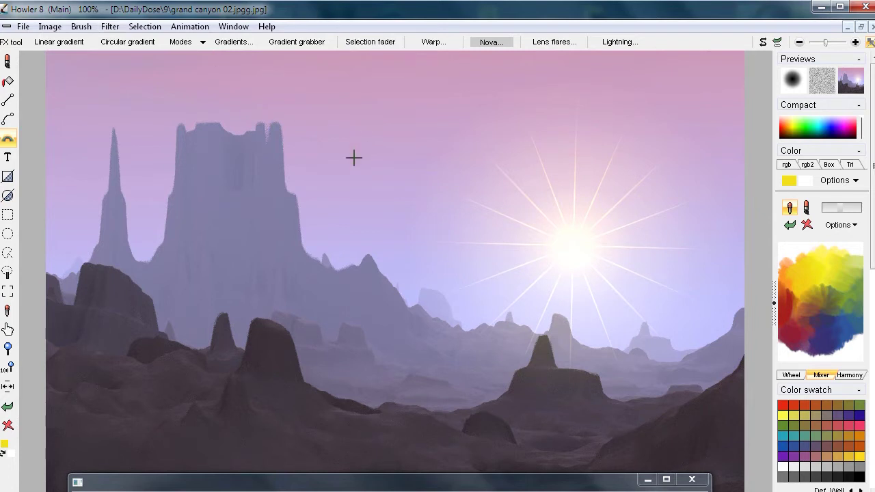
key("ctrl+z")
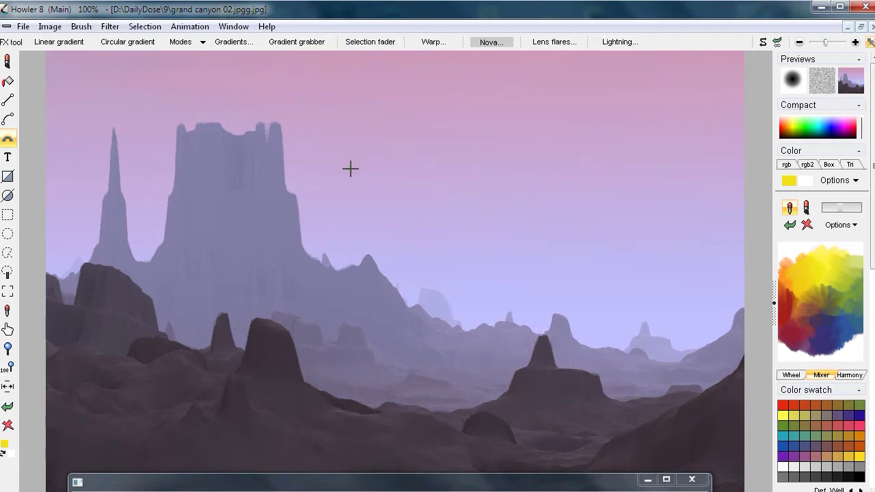
Step: Try the Art sharpen filter on the painting with maximum window size and a raised threshold, and cancel it
left_click(109, 27)
mouse_move(56, 140)
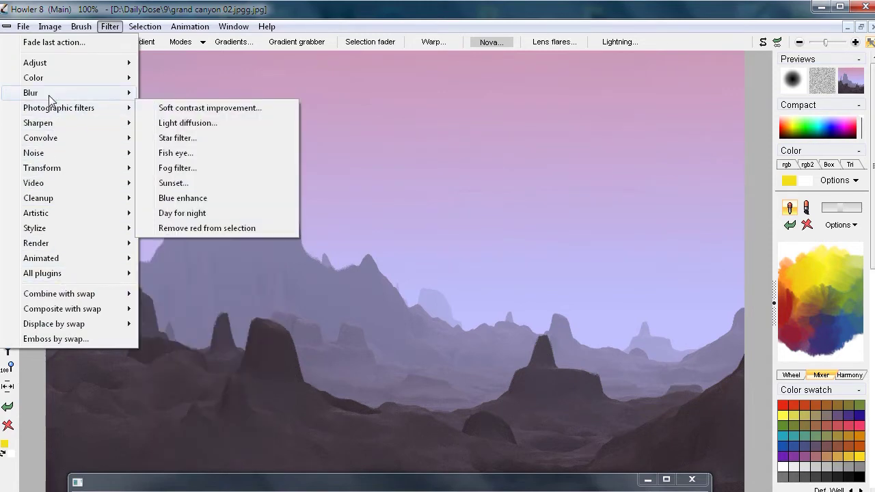
mouse_move(50, 94)
mouse_move(61, 125)
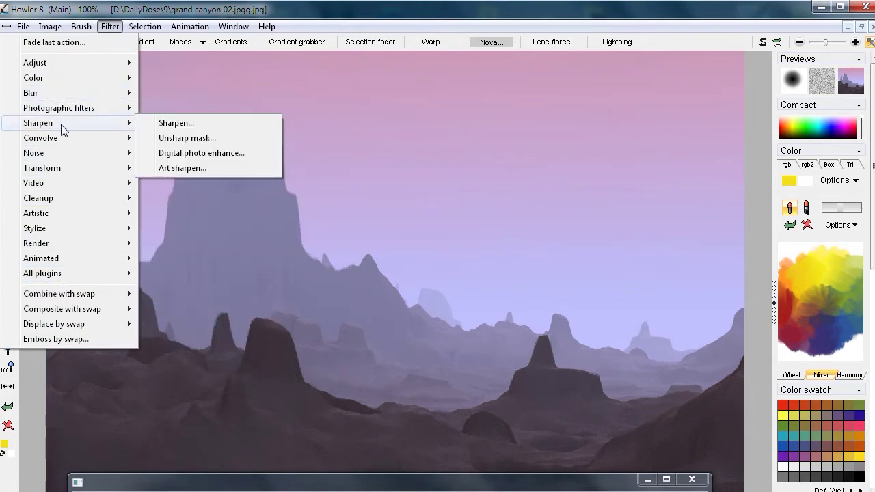
left_click(187, 167)
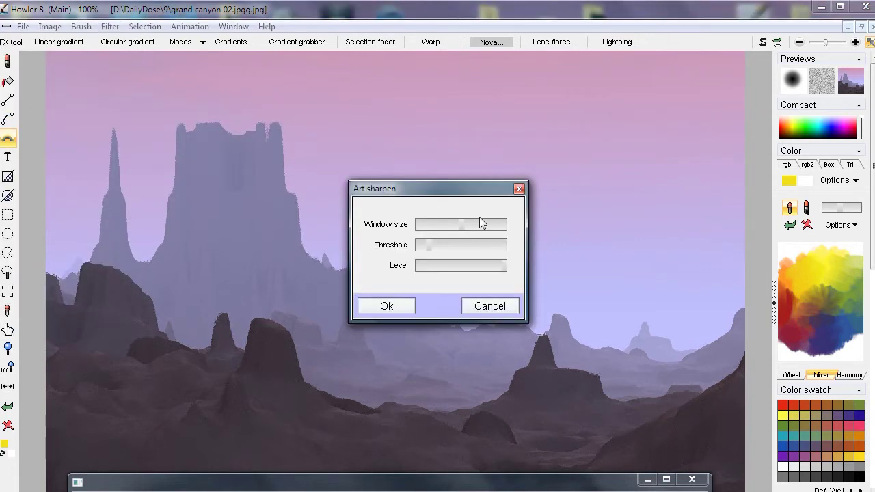
left_click_drag(451, 189, 541, 113)
left_click_drag(563, 147, 604, 154)
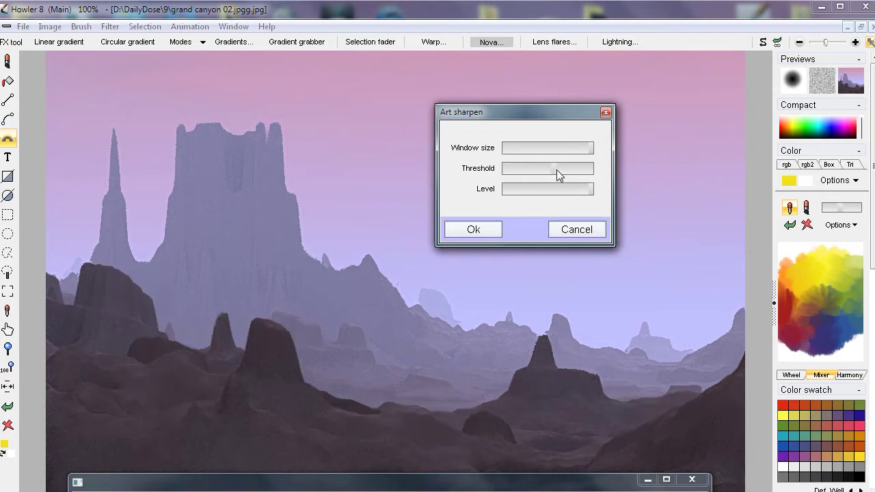
left_click(576, 231)
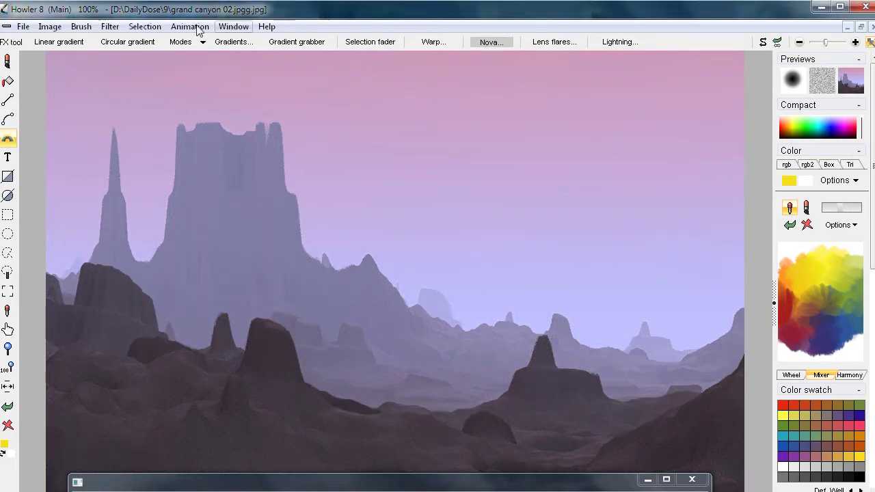
Step: Preview the Posterize color filter on the painting at level 59 with the Default algorithm, and cancel it
left_click(112, 27)
left_click(116, 30)
left_click(117, 31)
mouse_move(67, 237)
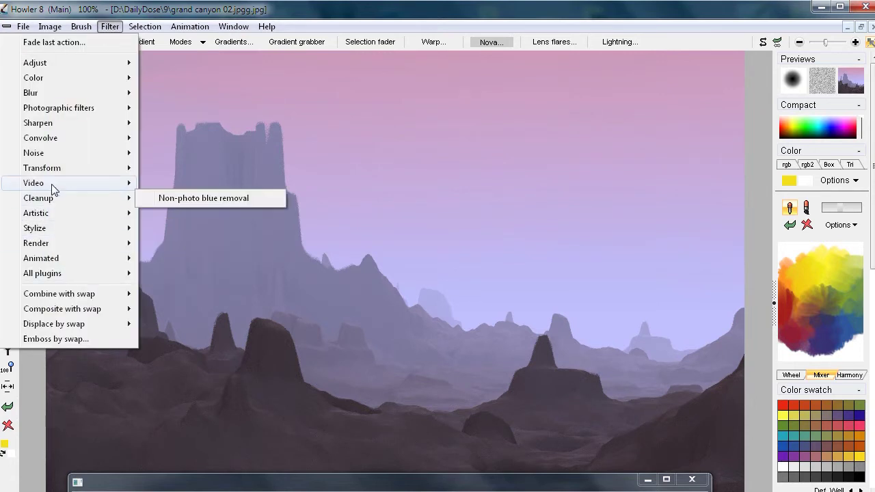
mouse_move(94, 79)
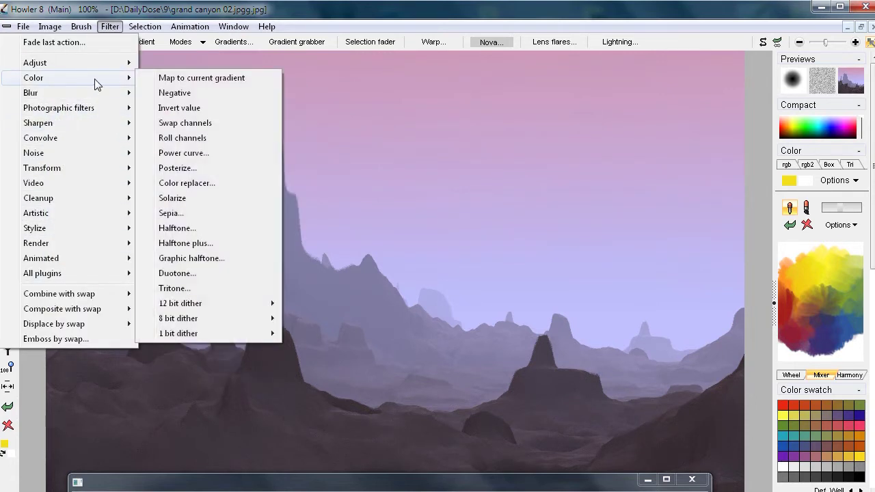
left_click(182, 174)
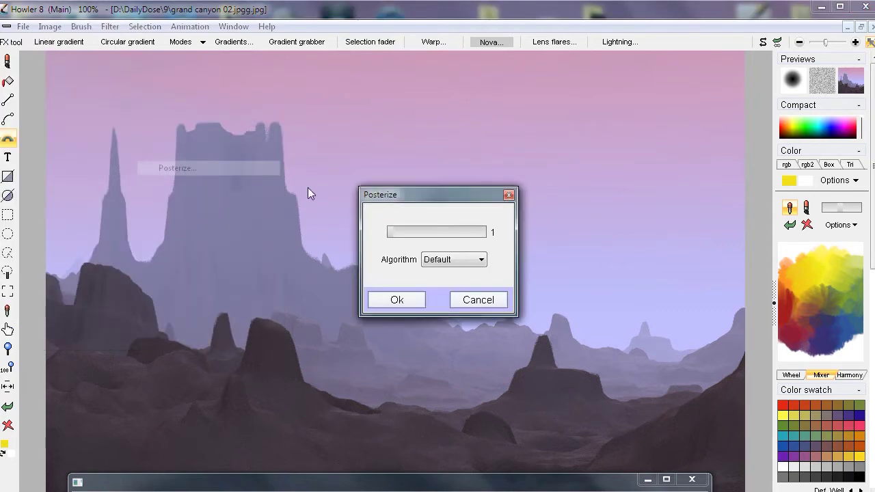
left_click_drag(393, 237, 412, 233)
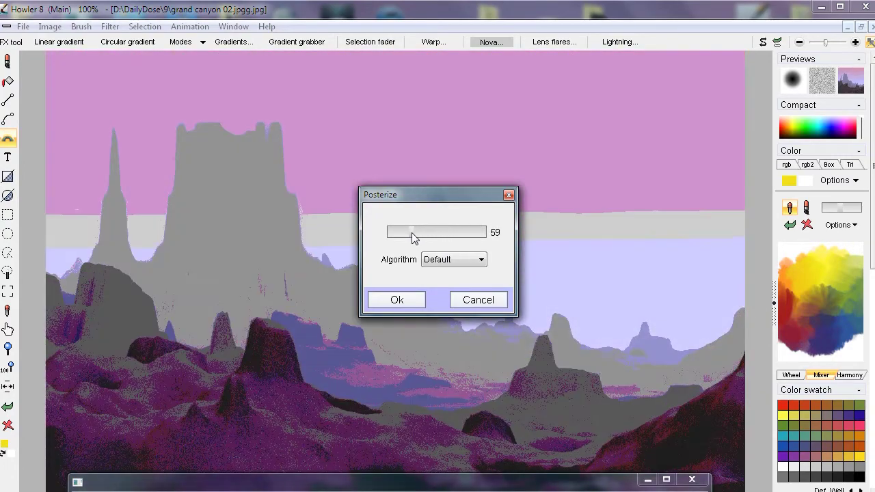
left_click_drag(456, 192, 431, 101)
left_click(454, 208)
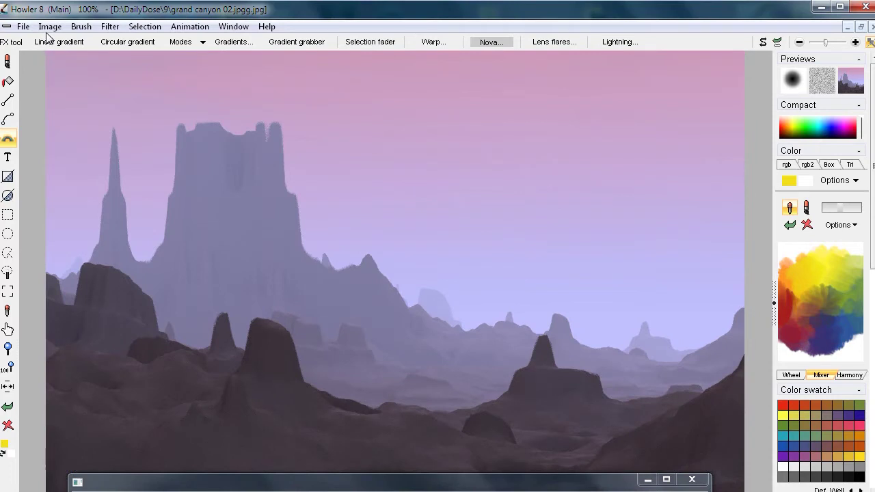
Step: Convert the painting to grayscale with Expose through lens, using a yellow-green lens color
left_click(50, 26)
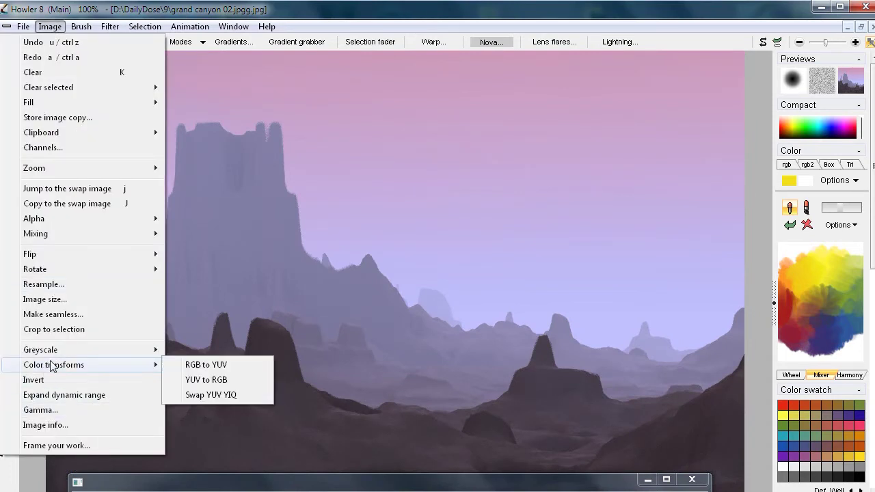
mouse_move(45, 350)
left_click(215, 380)
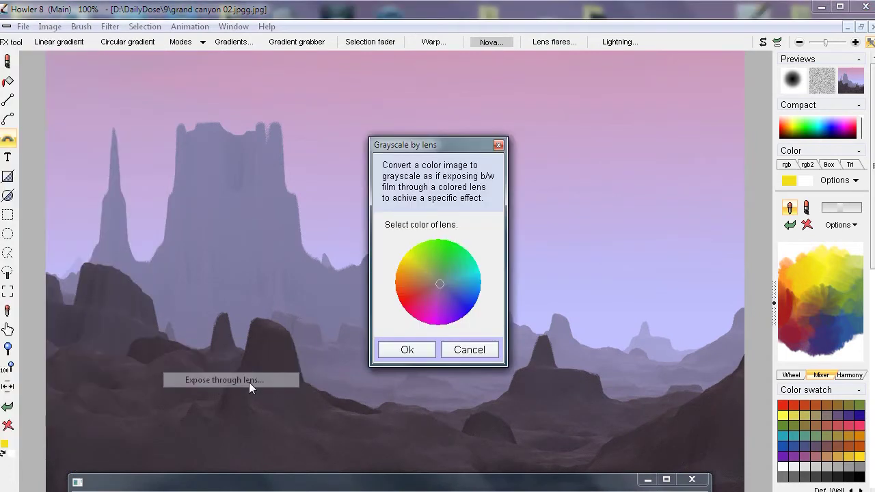
left_click(428, 283)
left_click(465, 296)
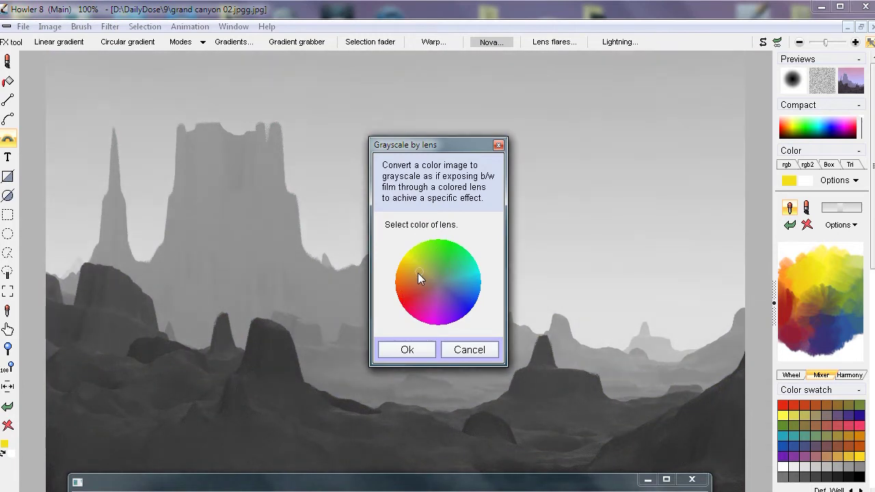
left_click(432, 254)
left_click(408, 350)
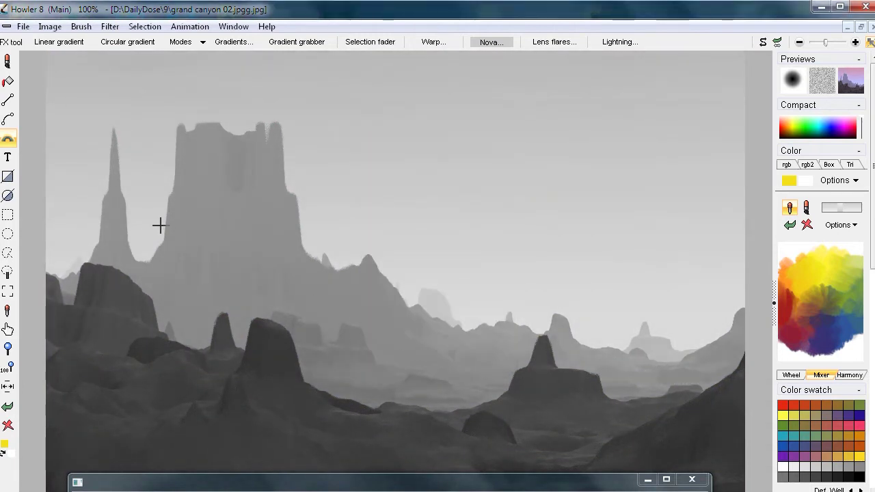
Step: Store a copy of the grayscale painting and place its thumbnail window over the dark foreground at the canvas's lower-left
left_click(110, 26)
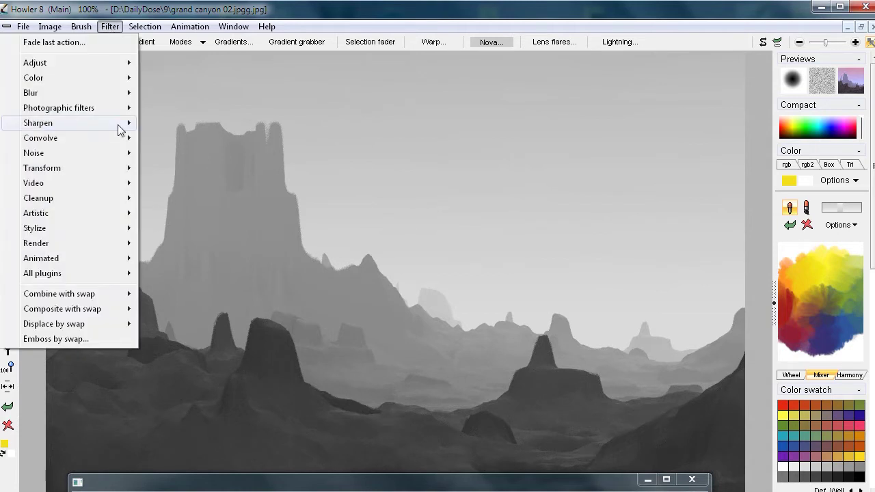
mouse_move(50, 26)
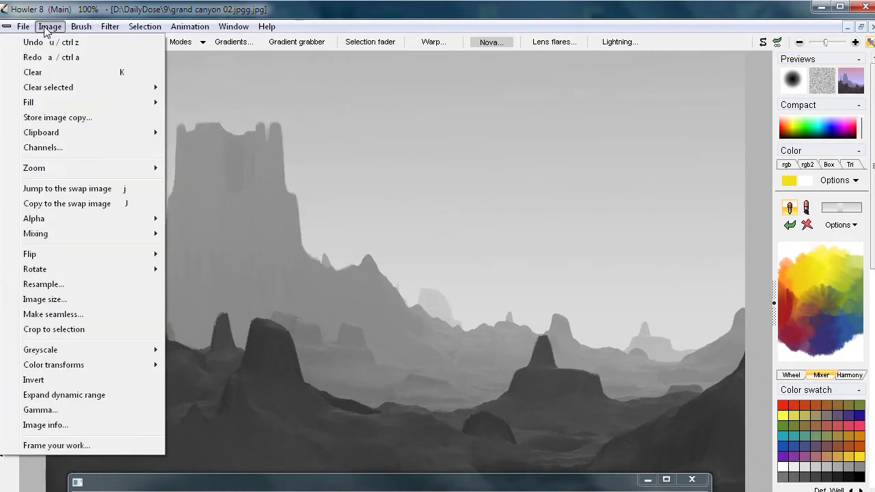
left_click(59, 118)
left_click_drag(66, 65, 46, 357)
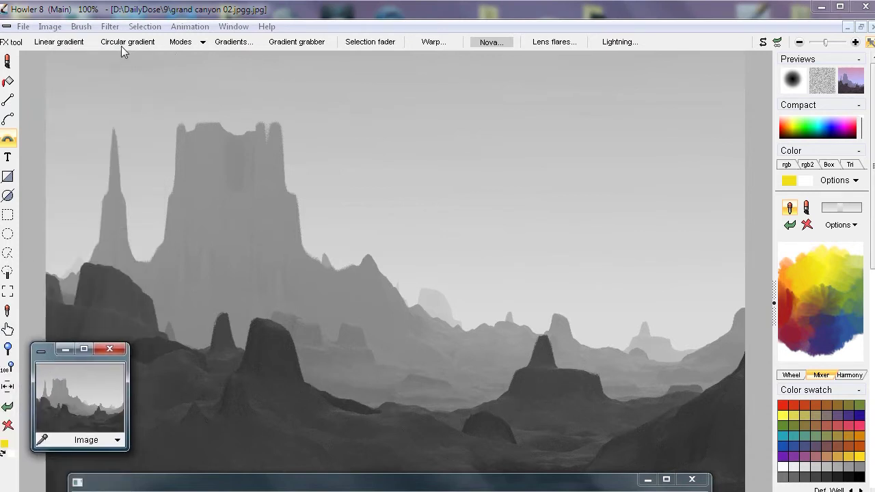
Step: Try the Edge detect convolve filter on the grayscale painting, and undo it
left_click(110, 26)
mouse_move(67, 143)
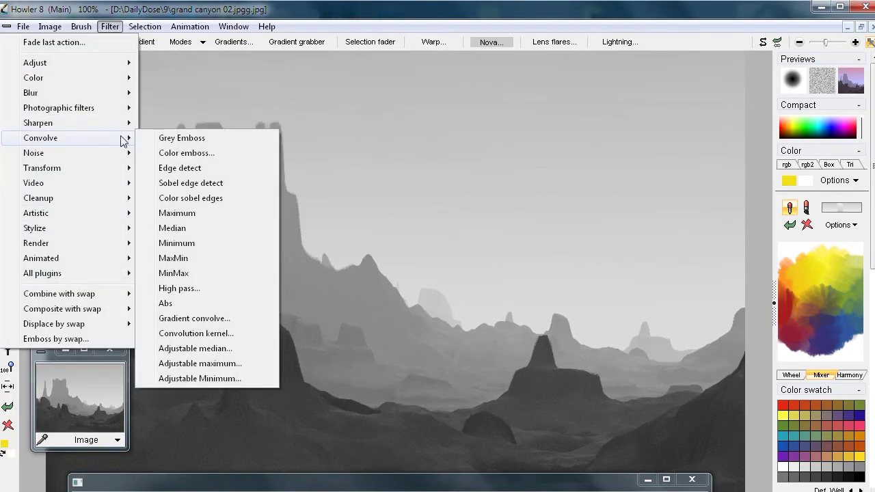
left_click(184, 170)
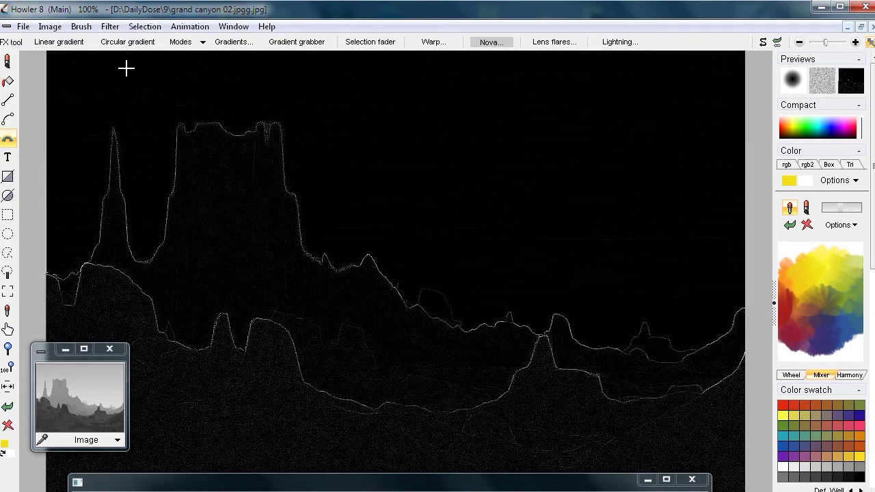
key("ctrl+z")
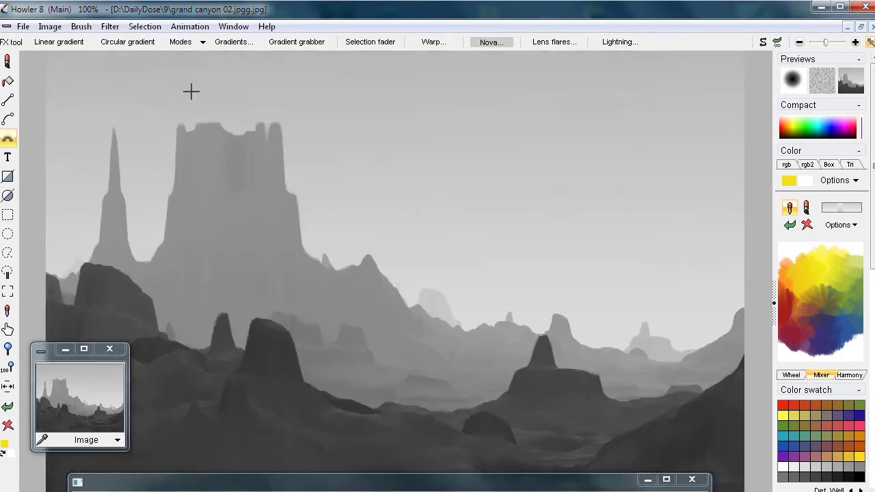
Step: Apply Sobel edge detect to the grayscale painting and invert it into a dark line drawing on white
left_click(114, 30)
mouse_move(75, 144)
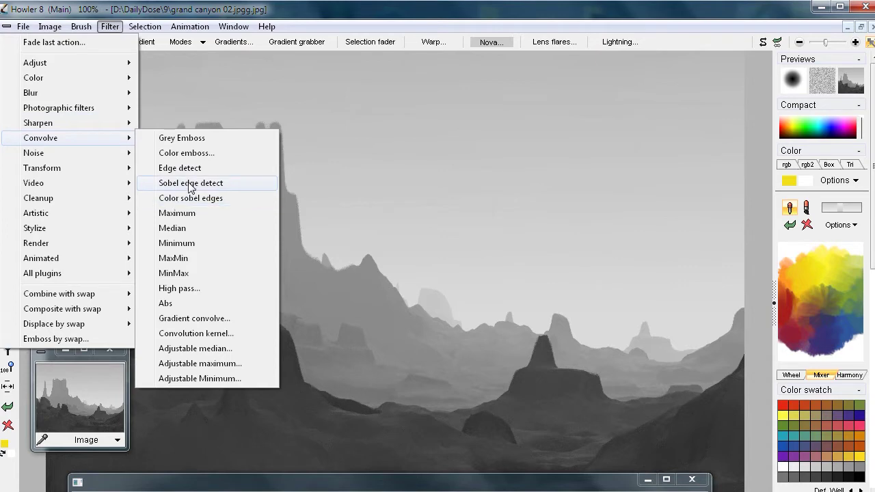
left_click(191, 183)
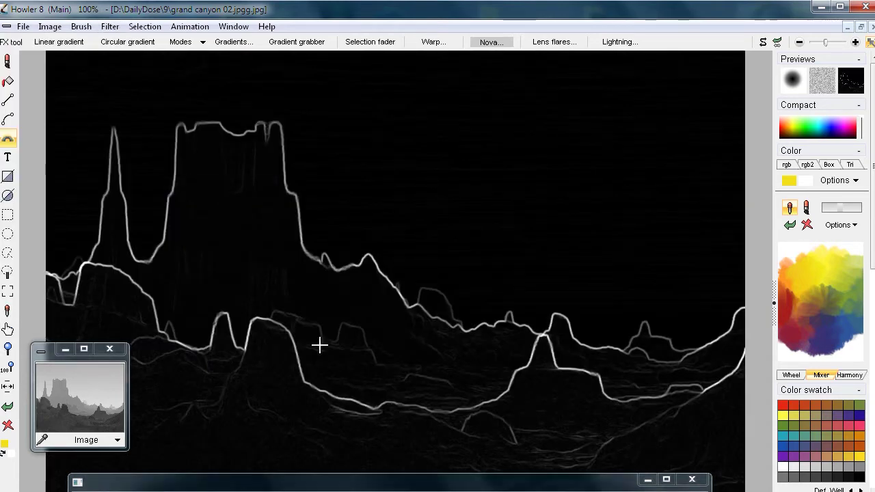
left_click(50, 26)
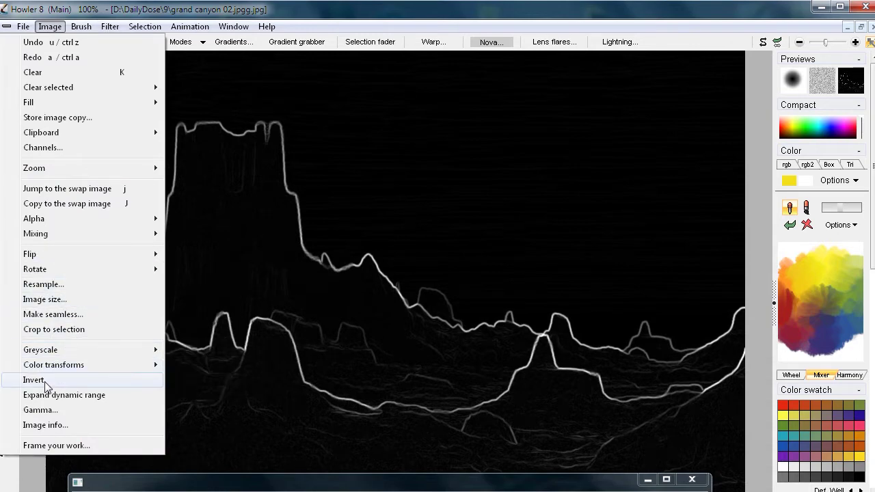
left_click(62, 380)
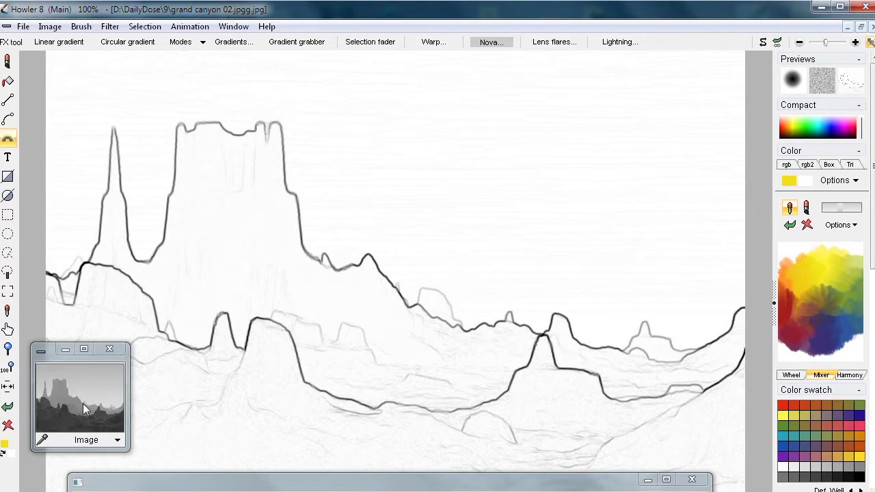
Step: Recall the stored grayscale copy, return to the line drawing, and store a copy of the line drawing
left_click(69, 392)
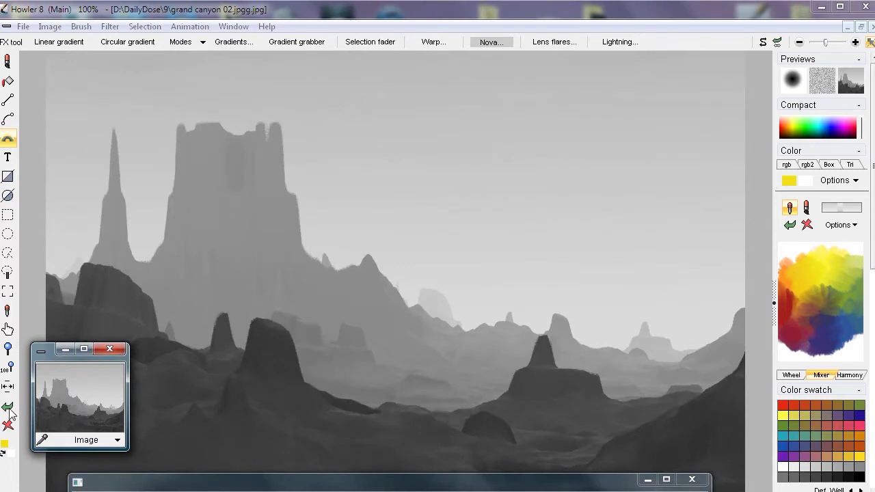
key("j")
left_click(50, 26)
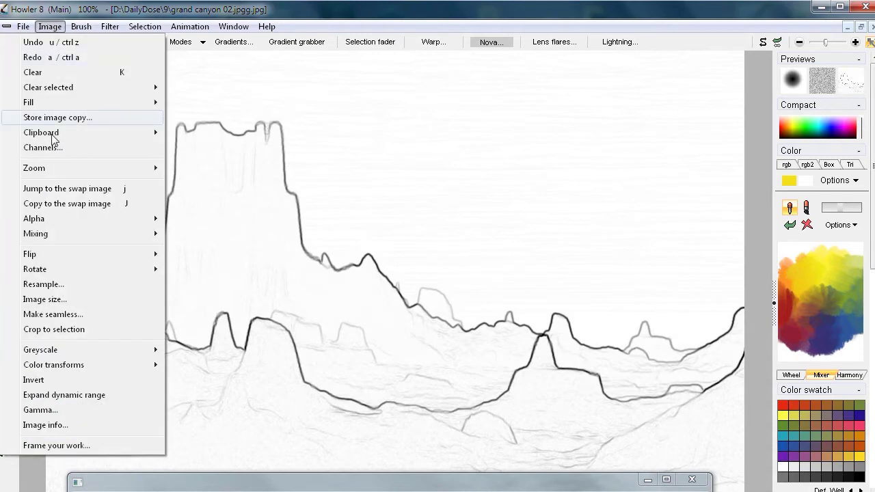
left_click(58, 117)
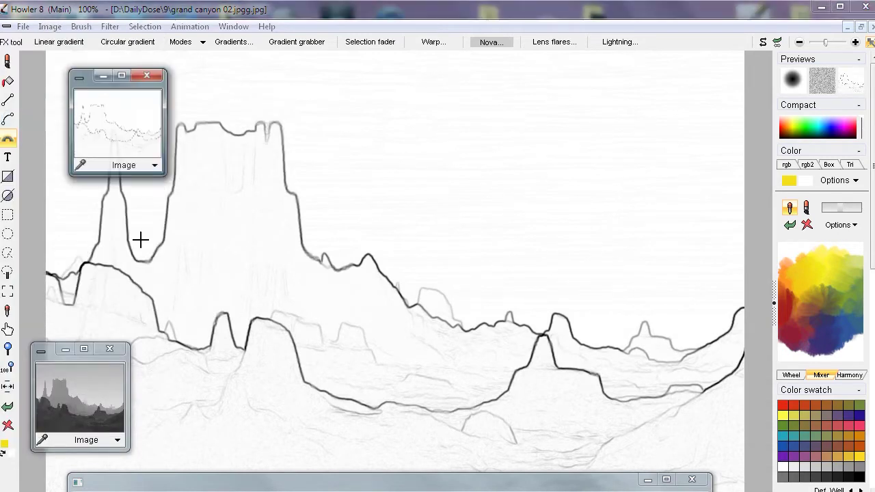
Step: Enlarge both stored-copy windows and stack the line drawing above the grayscale one
left_click_drag(165, 176, 290, 282)
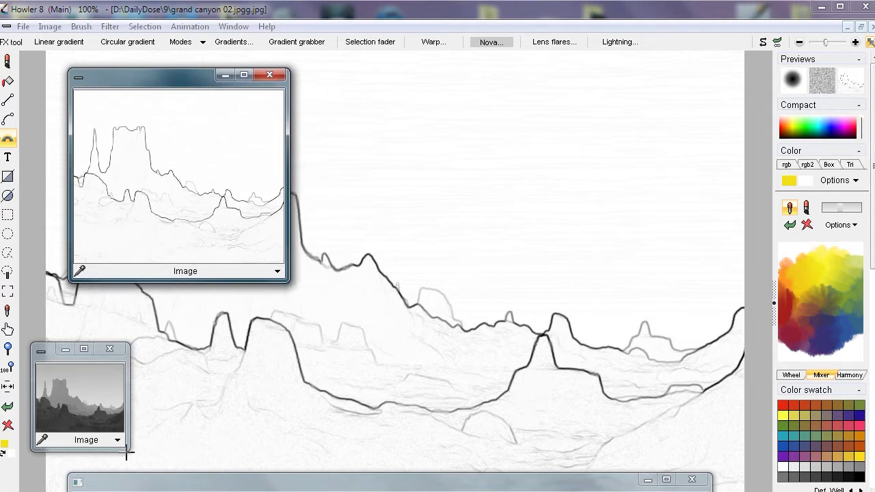
left_click_drag(125, 449, 268, 491)
left_click_drag(100, 353, 90, 305)
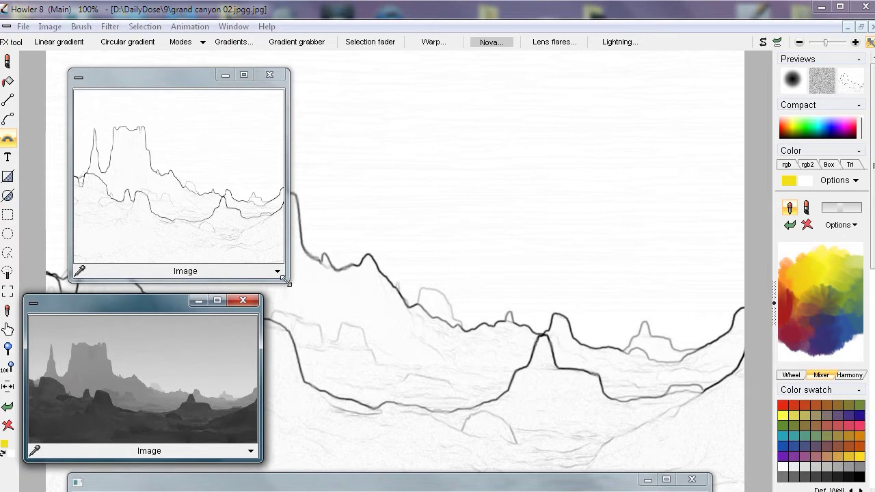
left_click_drag(289, 280, 328, 249)
left_click_drag(215, 89, 185, 113)
left_click_drag(149, 302, 159, 290)
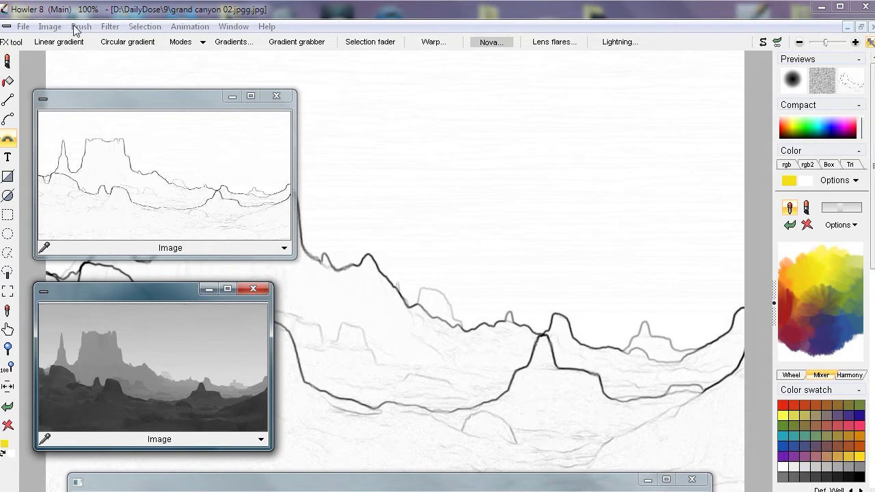
Step: Restore the stored grayscale painting to the canvas and copy it to the swap image
left_click(150, 369)
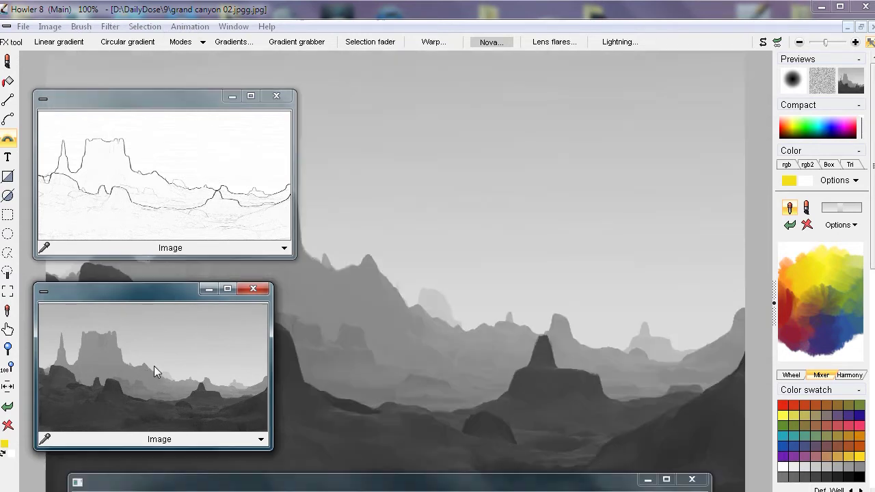
left_click(50, 26)
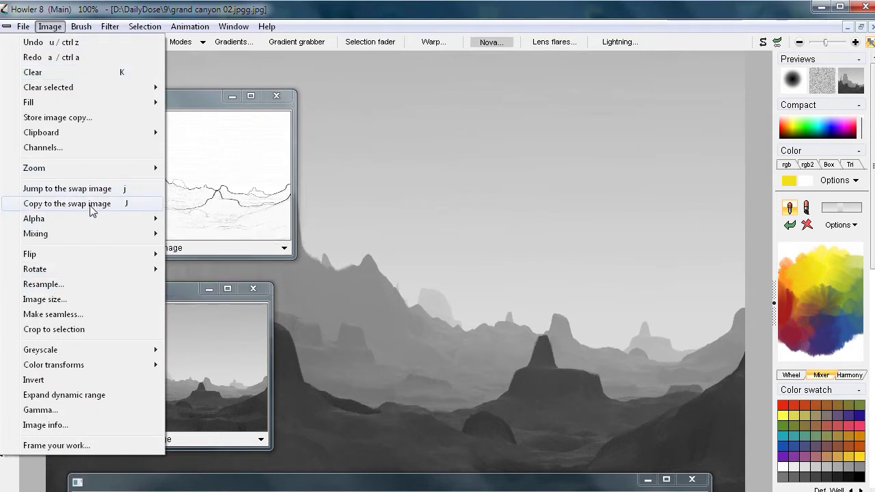
left_click(113, 204)
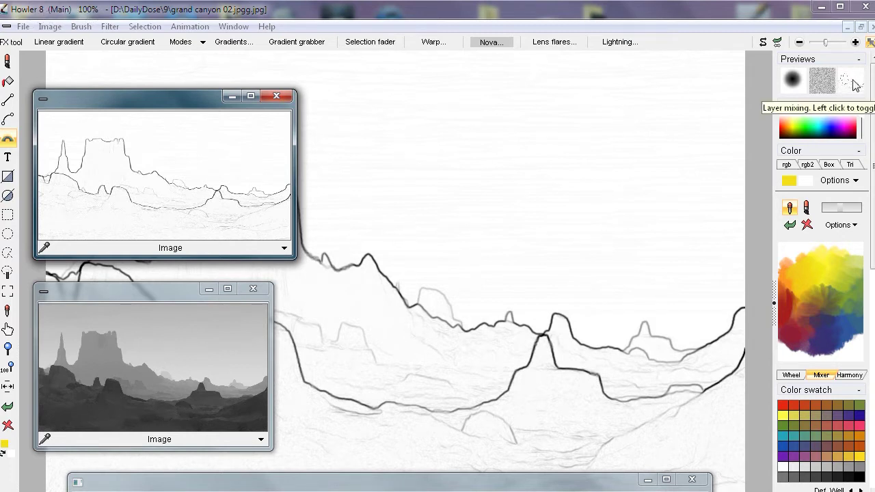
Step: Toggle layer mixing to overlay the line drawing on the grayscale swap image, and move the line drawing's stored-copy window higher
left_click(848, 81)
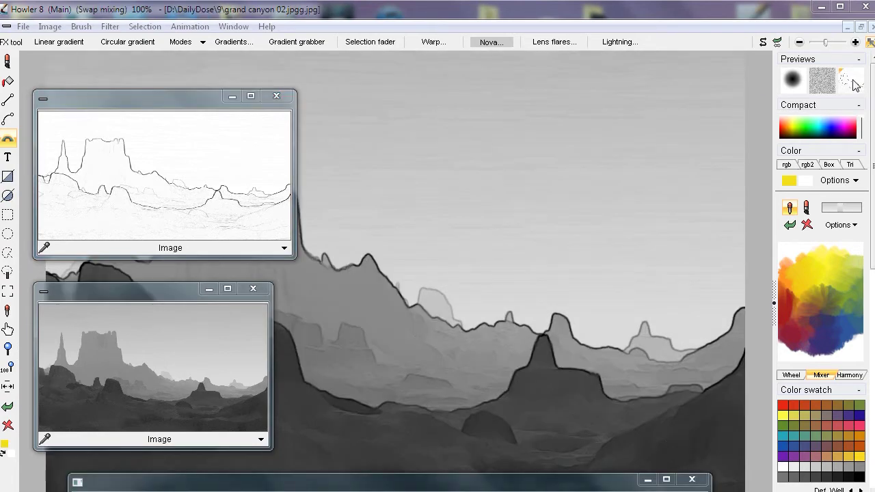
left_click(855, 80)
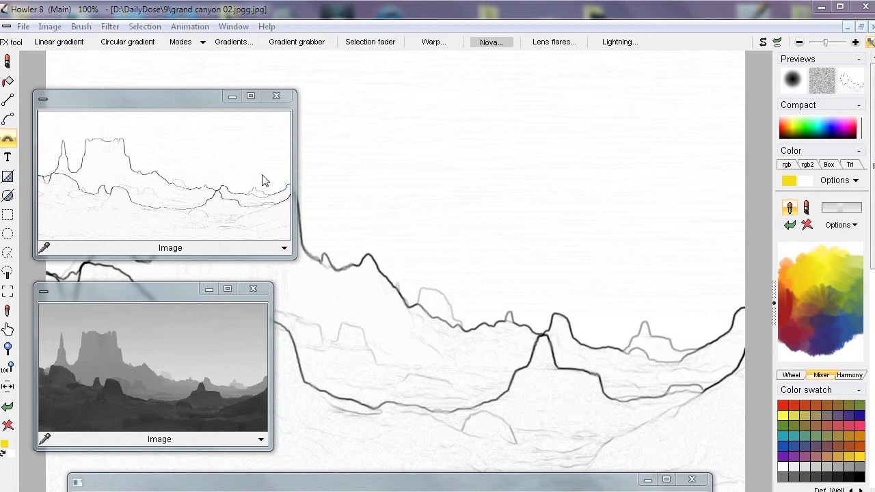
left_click(852, 82)
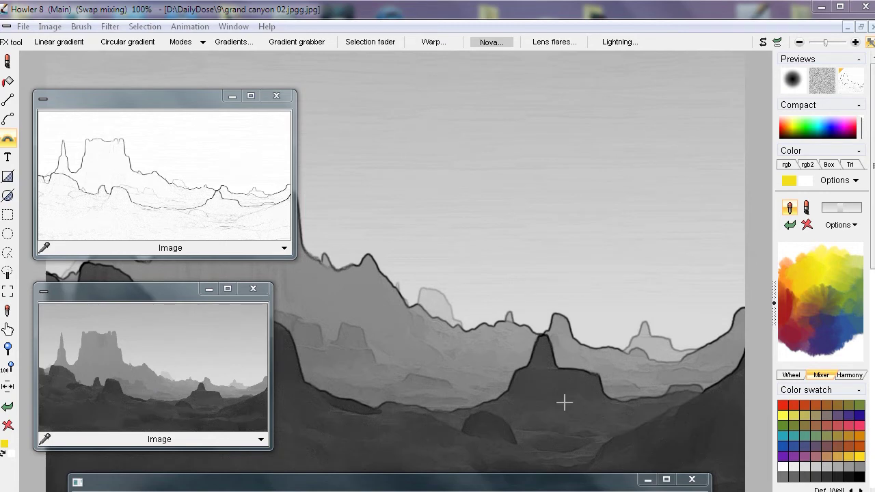
left_click_drag(164, 106, 153, 53)
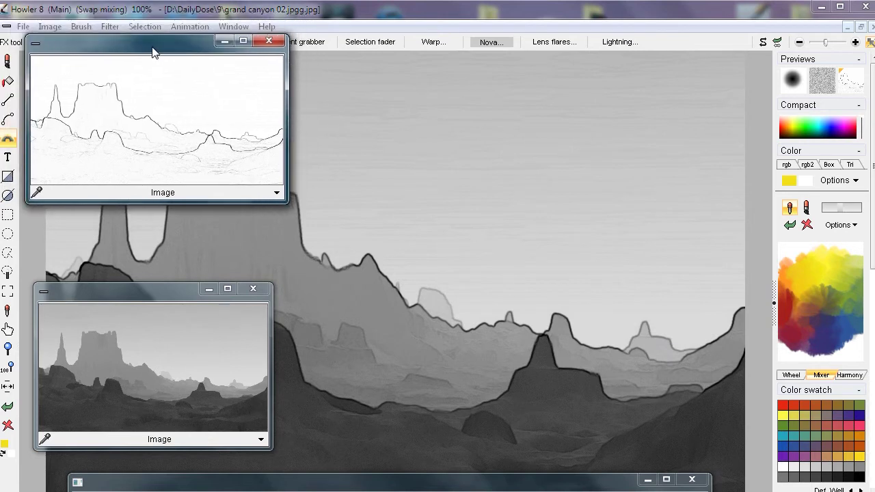
Step: Try the Around grey and Divide modes for mixing the line drawing with the grayscale swap image
left_click(856, 86)
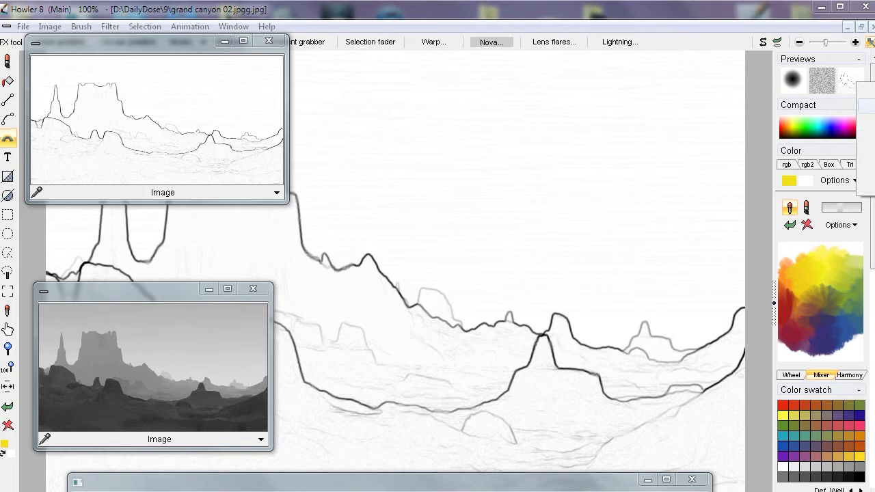
left_click(866, 137)
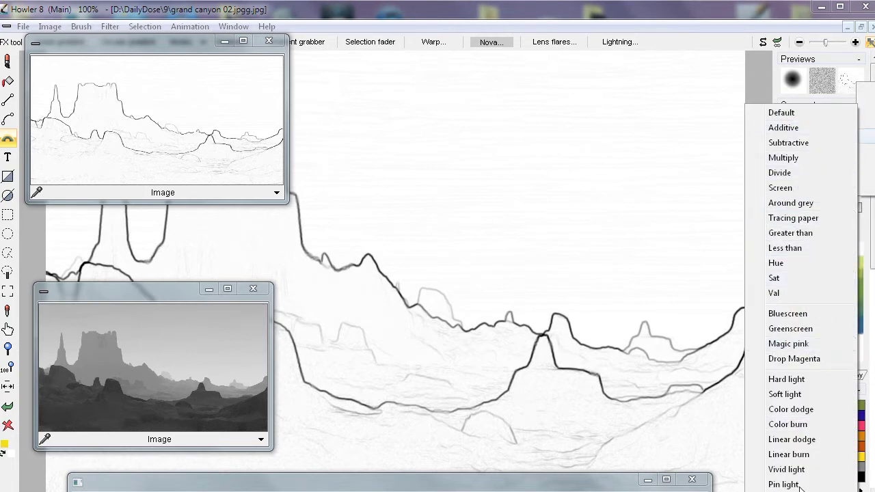
left_click(803, 205)
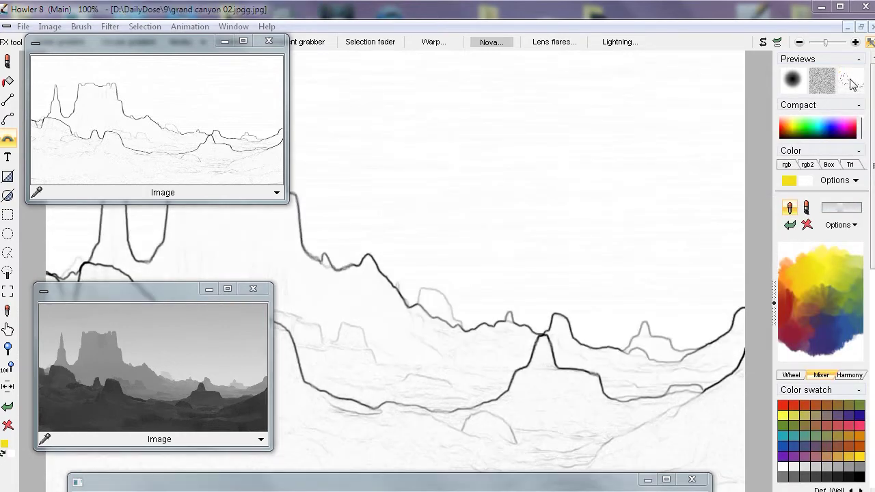
right_click(851, 82)
mouse_move(863, 136)
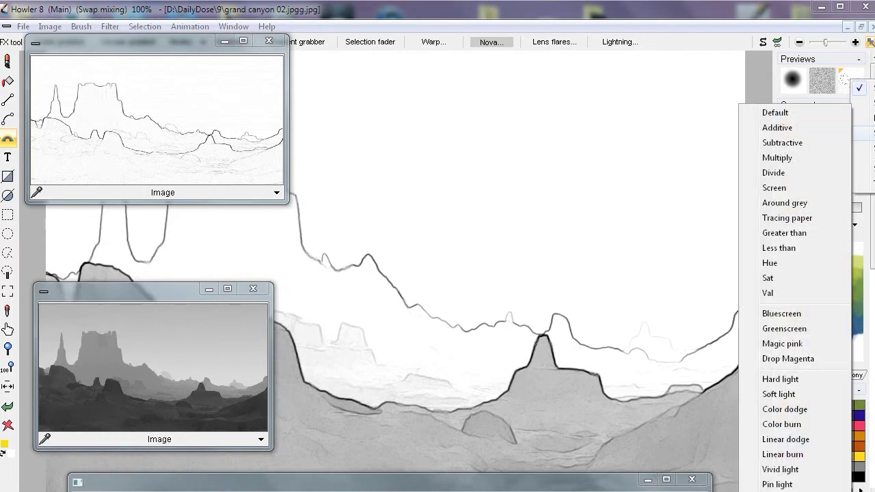
left_click(785, 173)
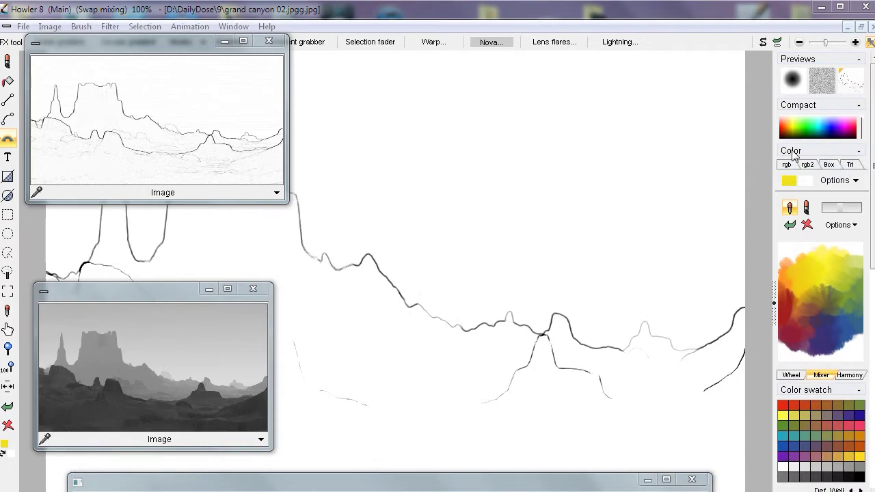
Step: Try the Less than mode for the swap mixing, and turn the layer mixing off
right_click(849, 88)
mouse_move(863, 134)
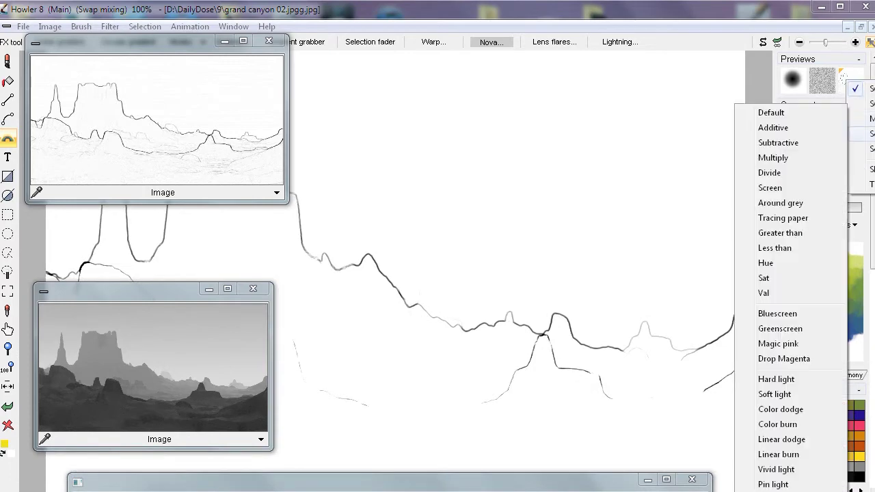
left_click(773, 247)
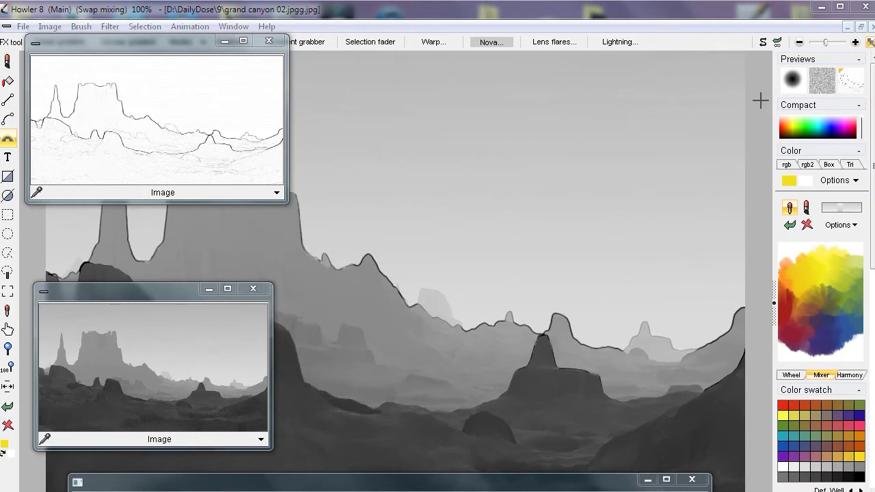
left_click(846, 84)
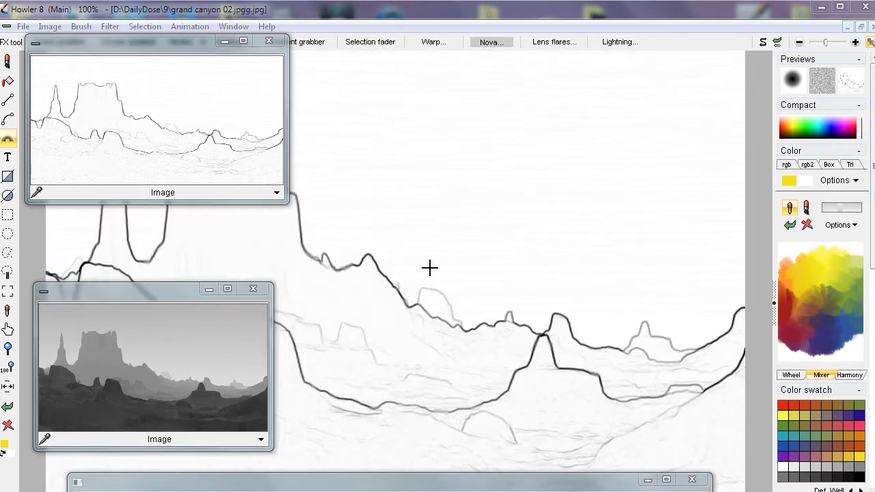
Step: Restore the stored grayscale painting to the canvas and close both stored-copy windows
left_click(133, 359)
left_click(255, 290)
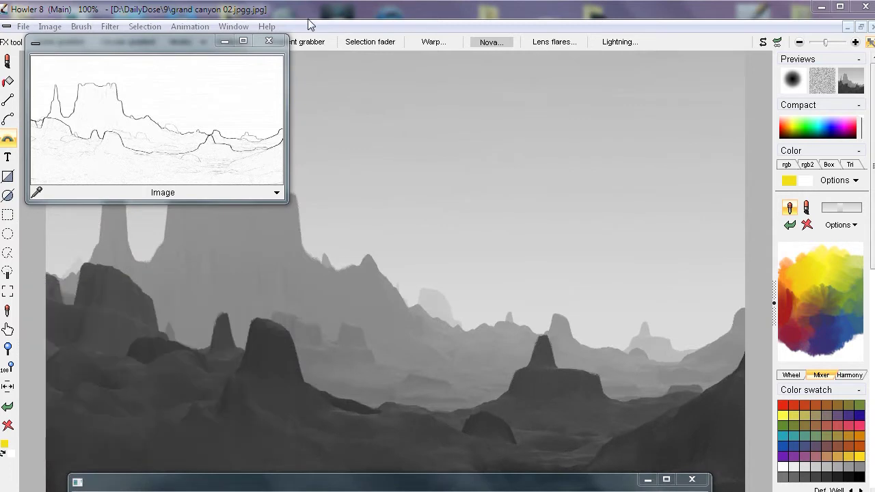
left_click(269, 42)
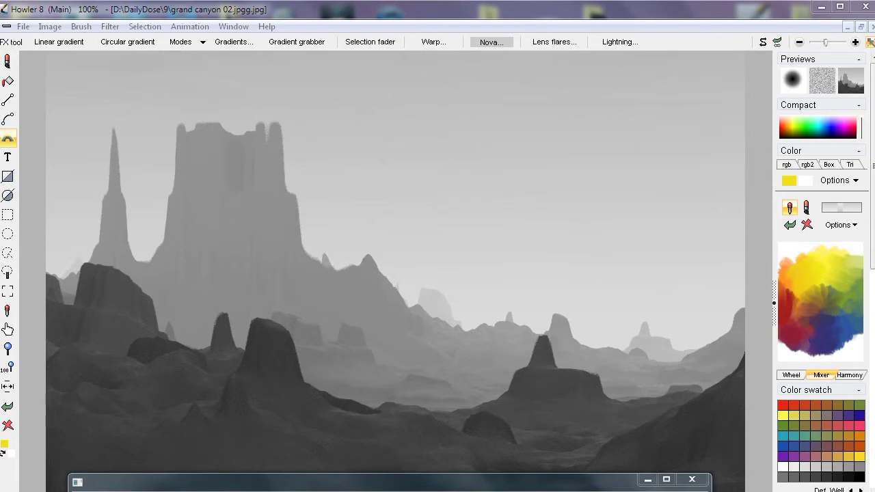
Step: Load grand canyon 02d.jpg from the image browser, discarding the current changes, and move the browser window out of the way
left_click_drag(405, 489, 371, 97)
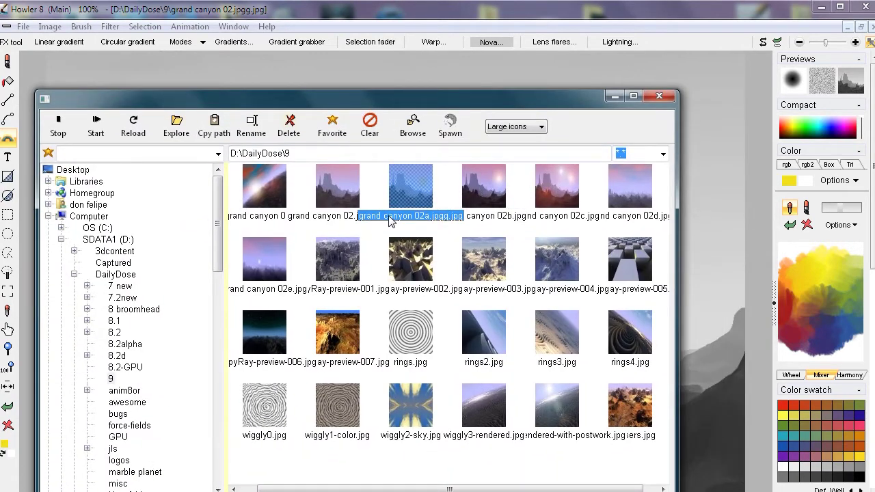
double_click(633, 186)
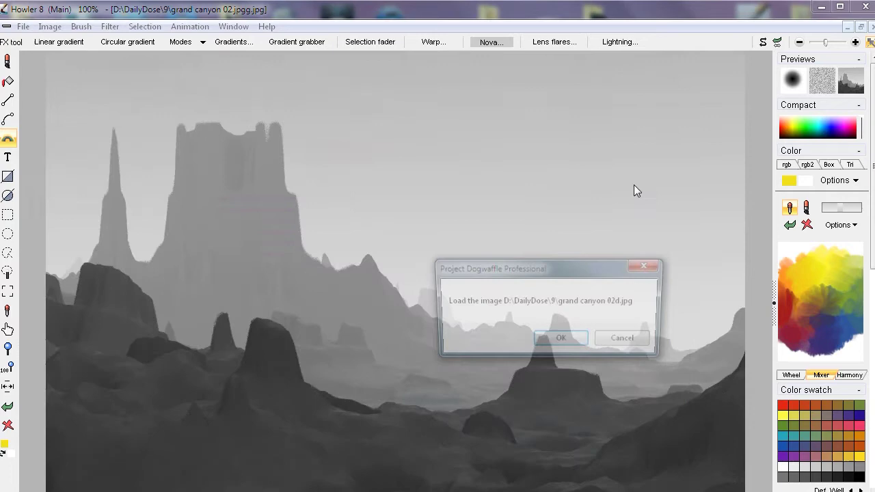
left_click(558, 340)
left_click(479, 364)
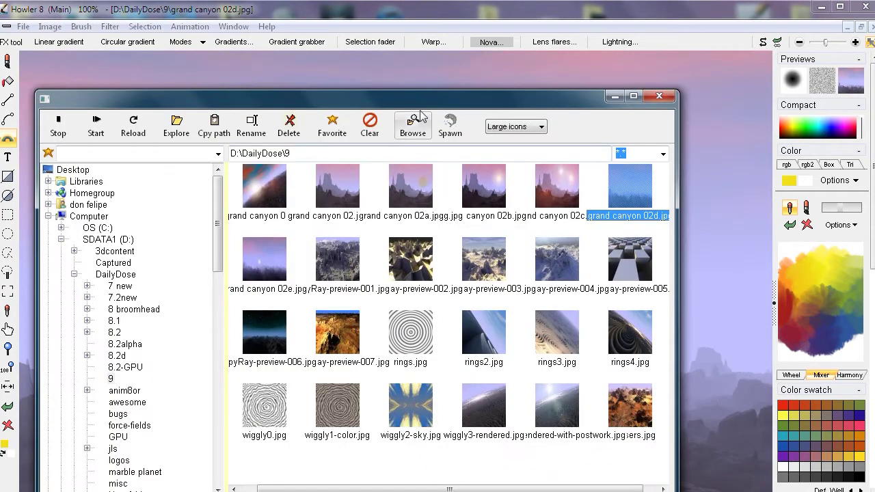
left_click(413, 123)
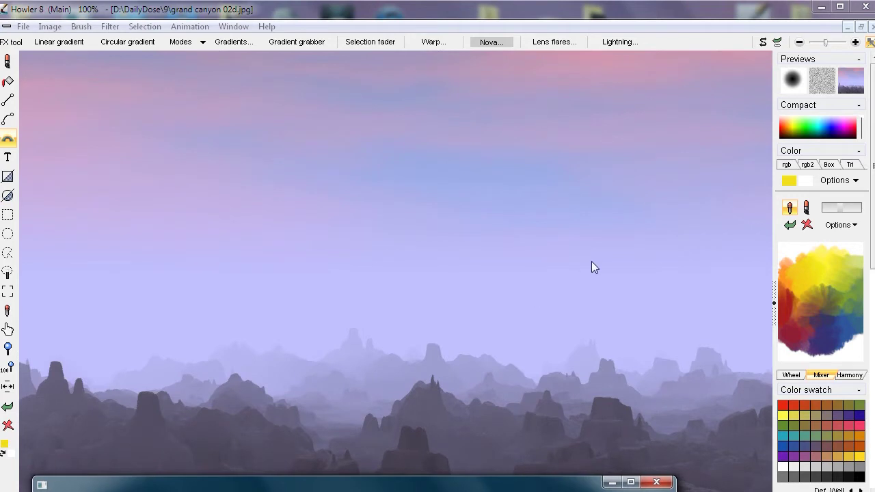
scroll(591, 263, "down", 3)
scroll(516, 263, "up", 1)
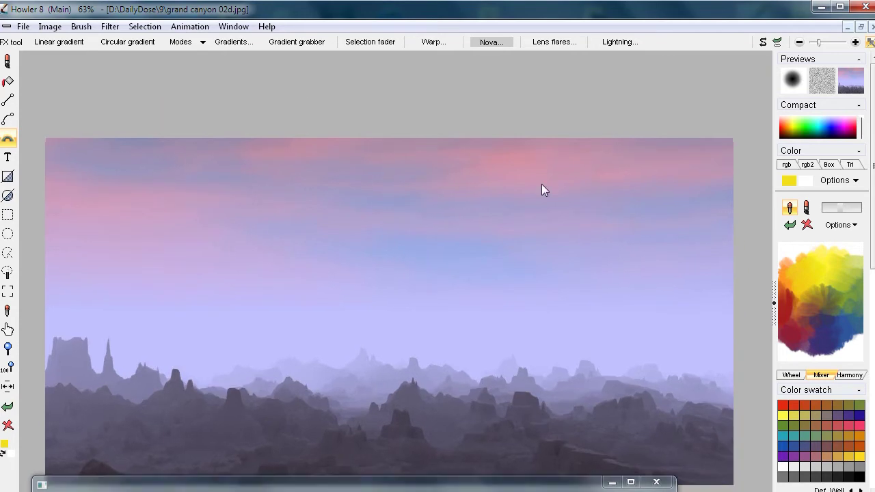
scroll(547, 273, "up", 3)
scroll(520, 283, "down", 3)
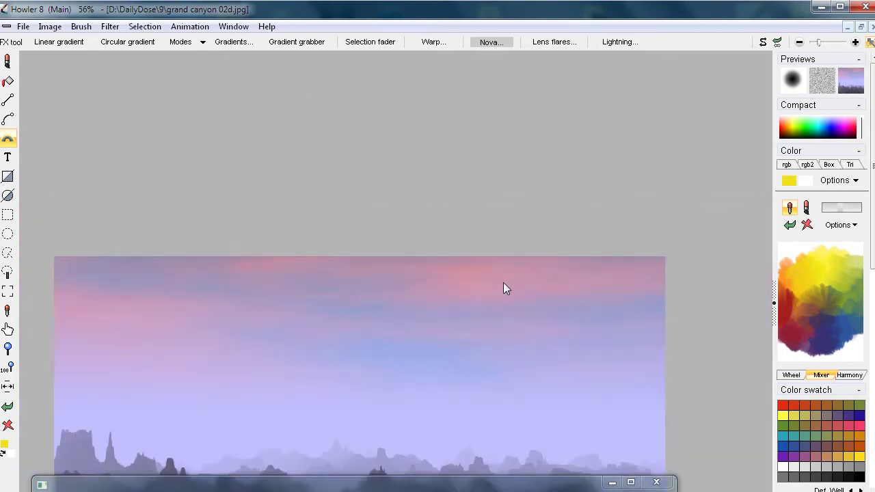
scroll(467, 239, "up", 2)
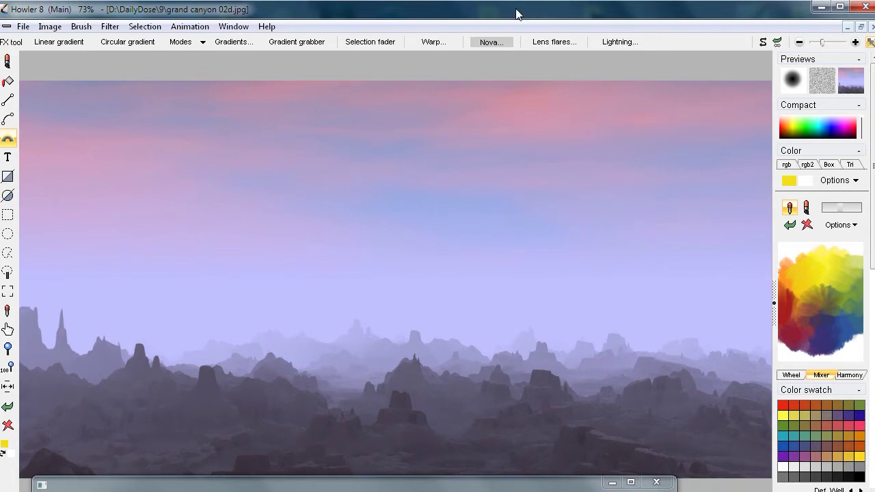
Step: Replace the current image with grand canyon 02e.jpg from the image browser, and move the browser window off the painting
left_click(630, 482)
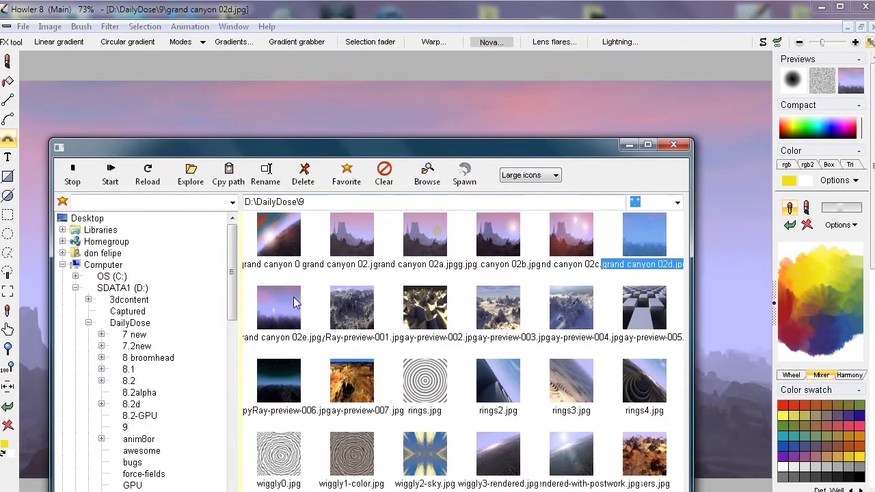
double_click(262, 301)
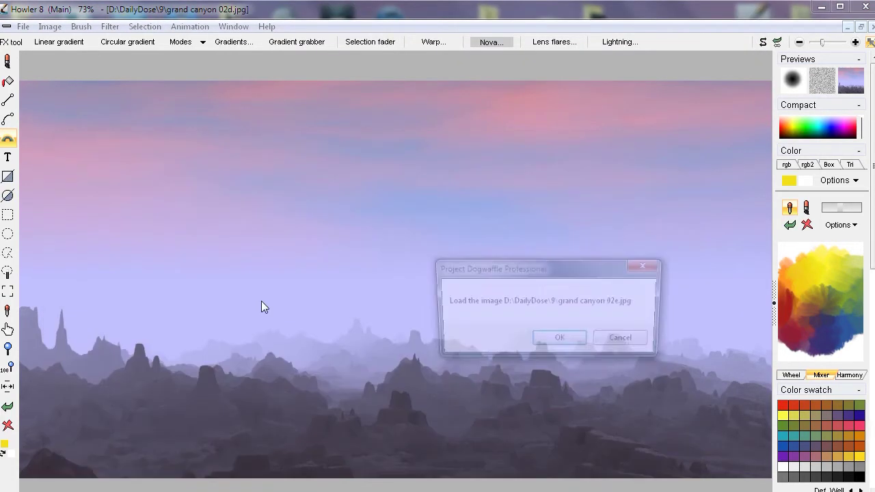
left_click(558, 342)
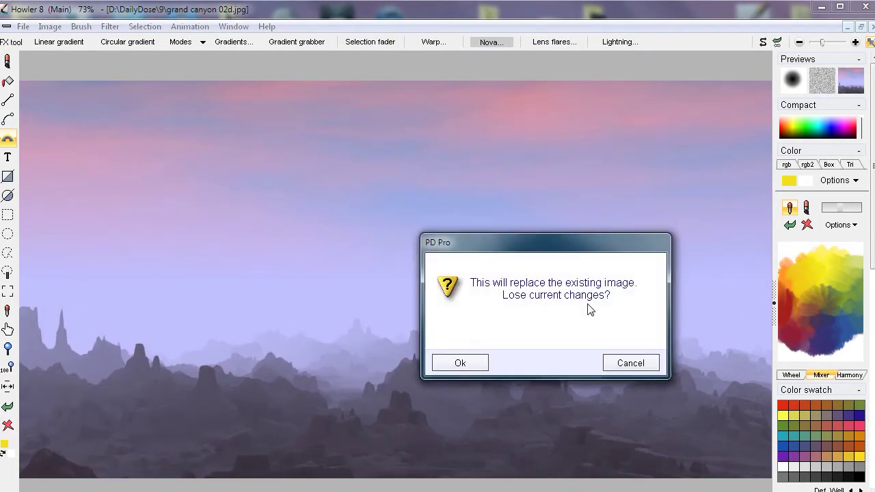
left_click(460, 363)
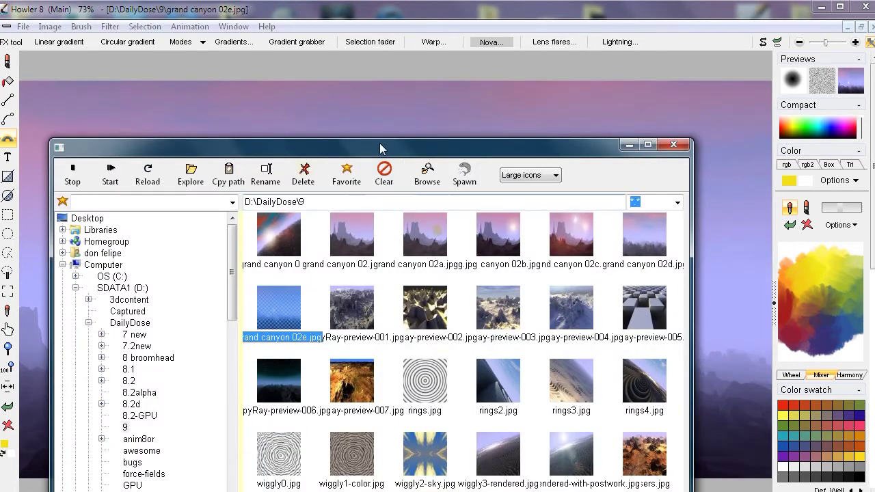
left_click_drag(380, 149, 485, 491)
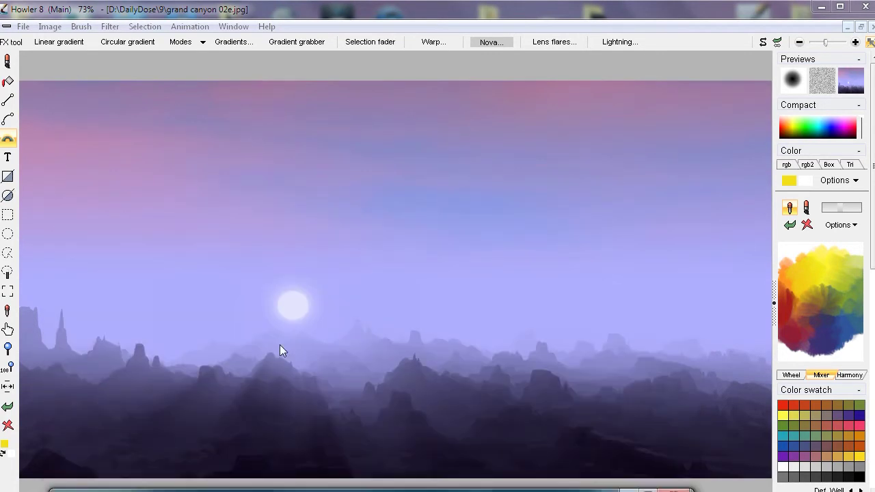
Step: Examine the 02e painting up close and as a whole, including the glowing sun, the misty rock formations and the sky
scroll(279, 345, "up", 5)
middle_click_drag(430, 330, 502, 109)
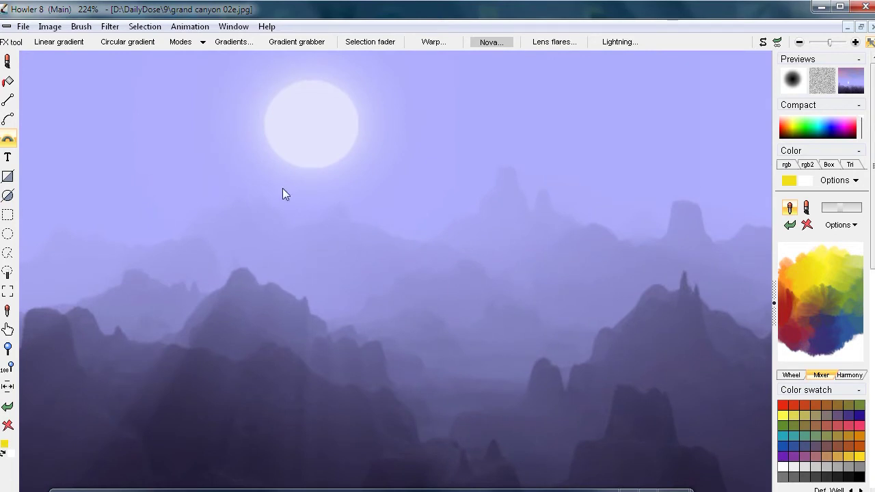
middle_click_drag(148, 421, 308, 433)
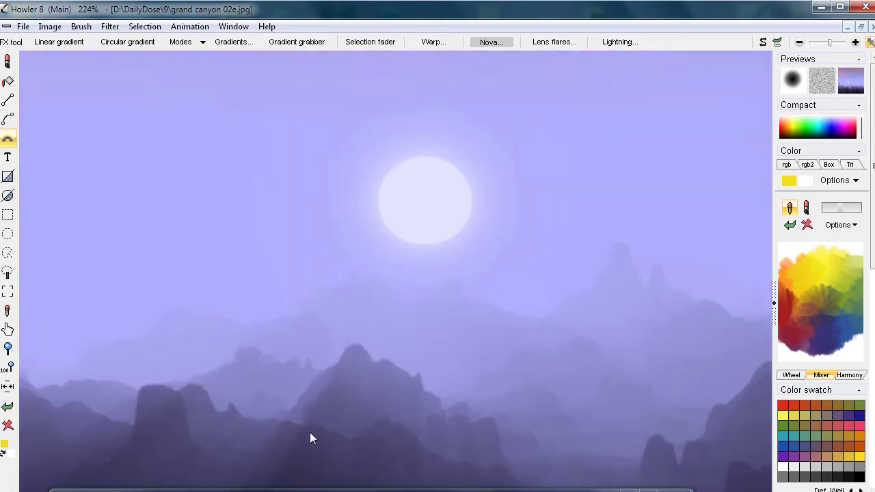
scroll(426, 396, "down", 6)
scroll(426, 402, "up", 2)
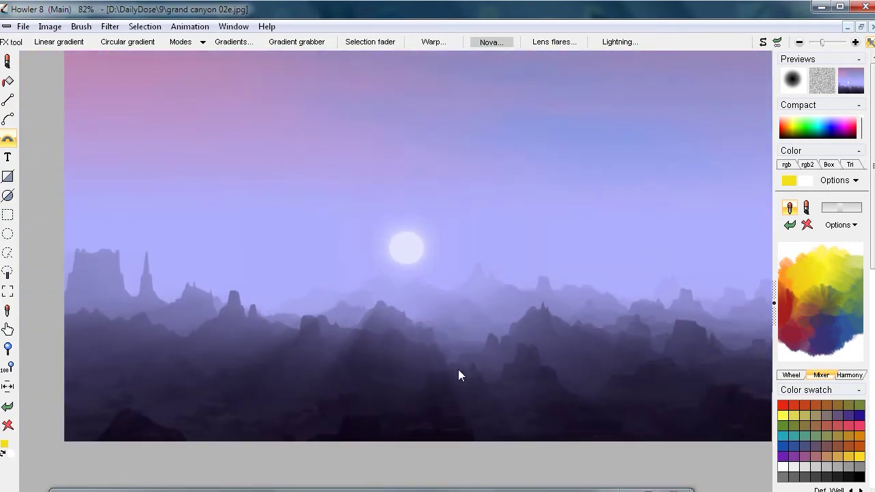
scroll(387, 248, "up", 1)
scroll(380, 253, "up", 1)
middle_click_drag(388, 251, 555, 268)
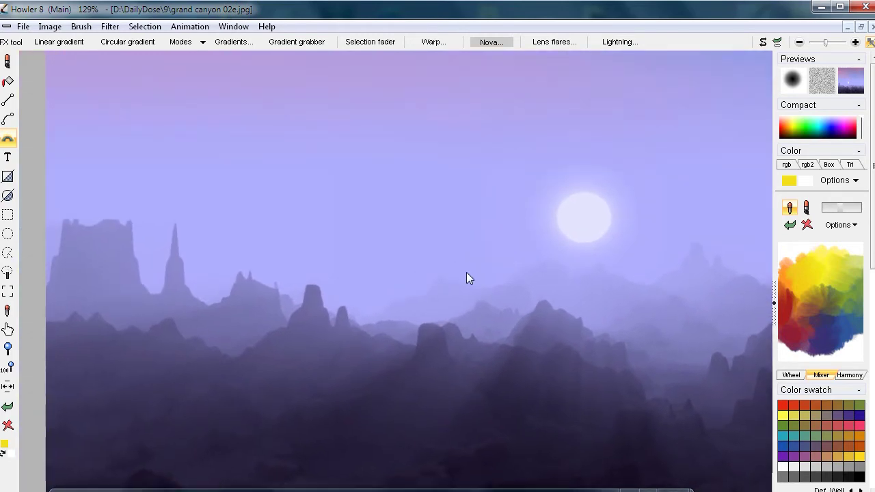
middle_click_drag(524, 176, 464, 360)
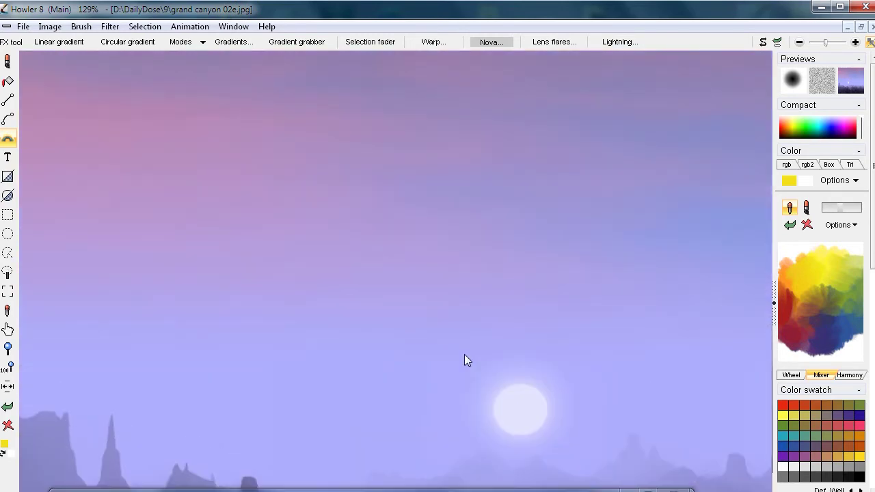
scroll(369, 142, "down", 2)
scroll(485, 174, "down", 1)
middle_click_drag(508, 226, 253, 215)
middle_click_drag(441, 149, 381, 148)
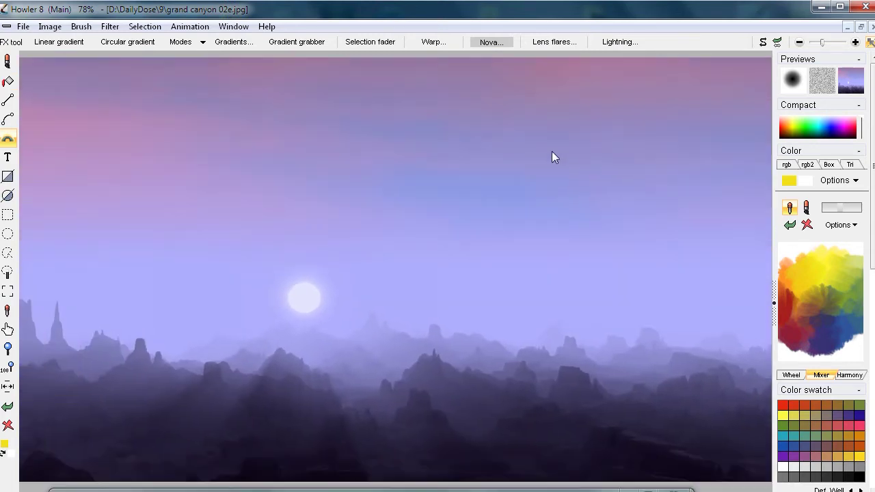
left_click_drag(552, 157, 620, 188)
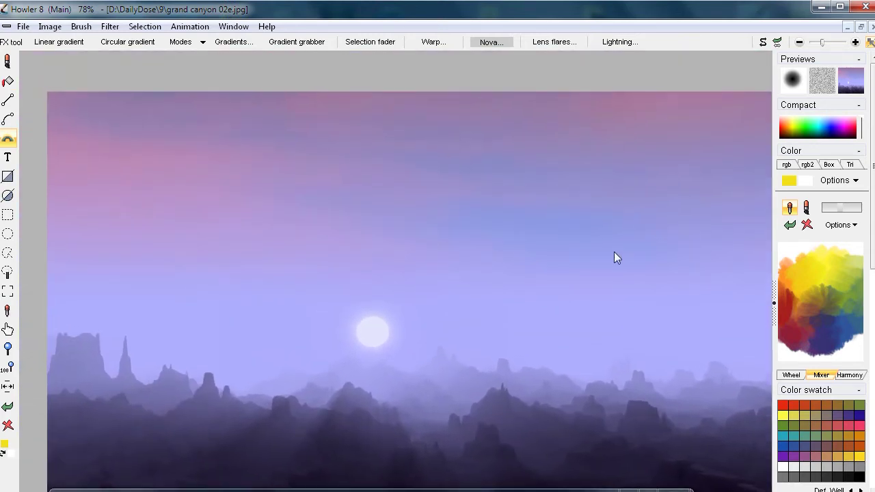
left_click_drag(487, 292, 457, 252)
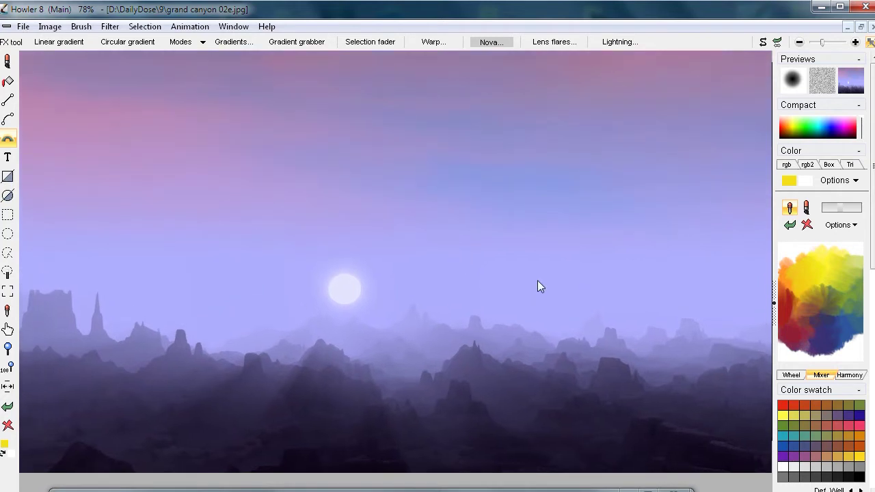
scroll(537, 286, "up", 2)
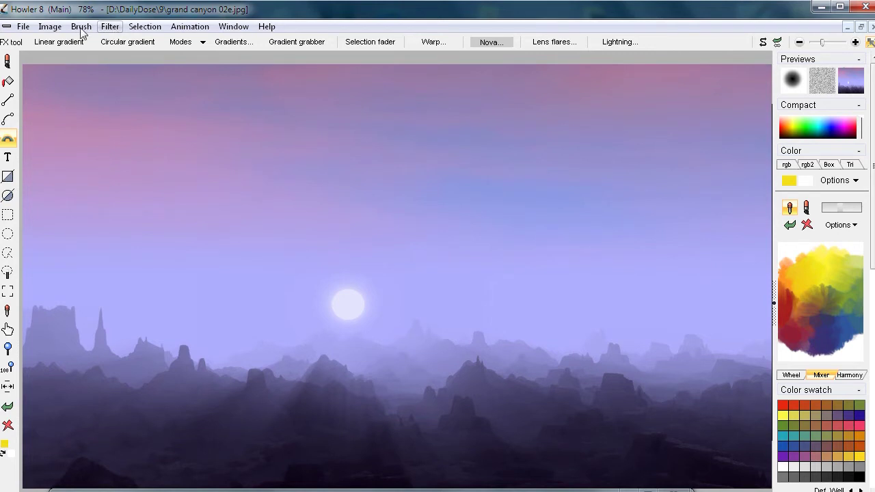
Step: Close the current painting and create a new blank document 1600 pixels wide and 1600 pixels high
left_click(49, 28)
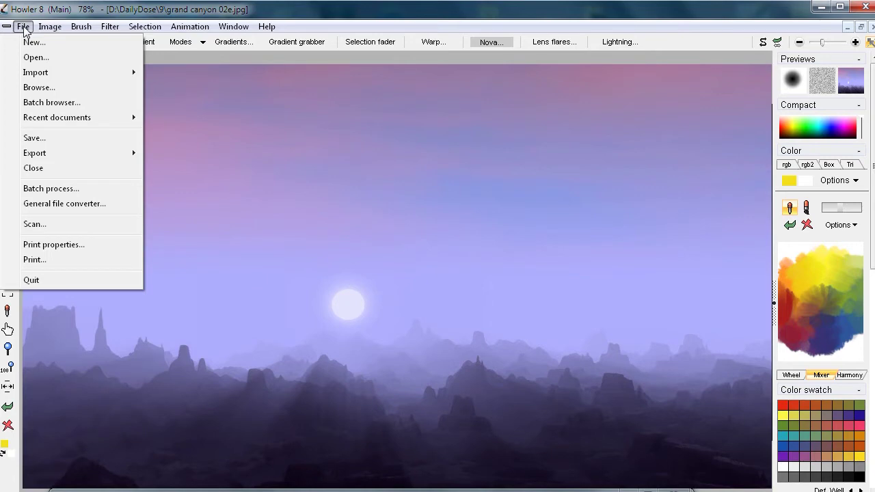
left_click(30, 42)
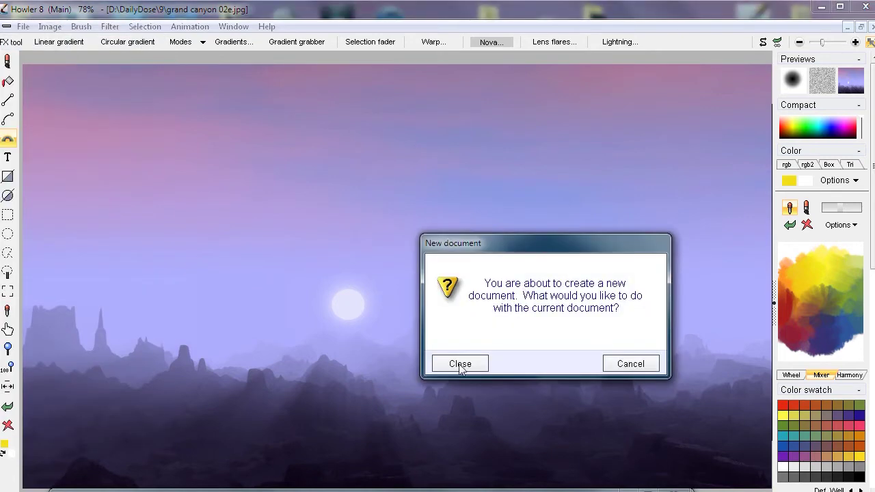
left_click(463, 367)
left_click_drag(489, 250, 438, 260)
type("16")
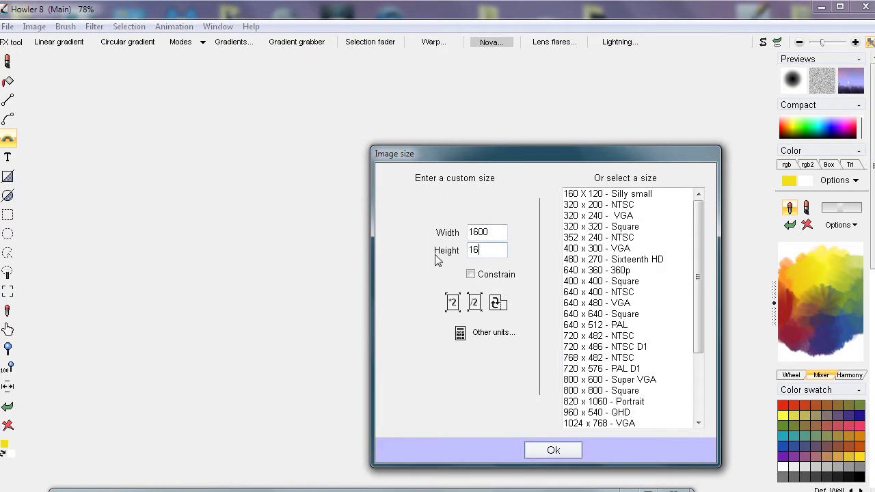
type("00")
left_click(554, 451)
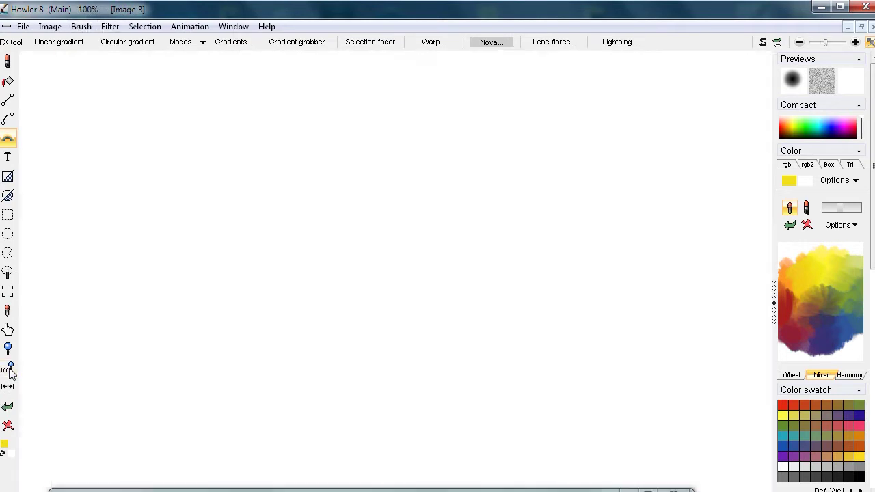
Step: Render Plasma noise across the blank image in Grays with a scale of 7
left_click(11, 369)
left_click(111, 27)
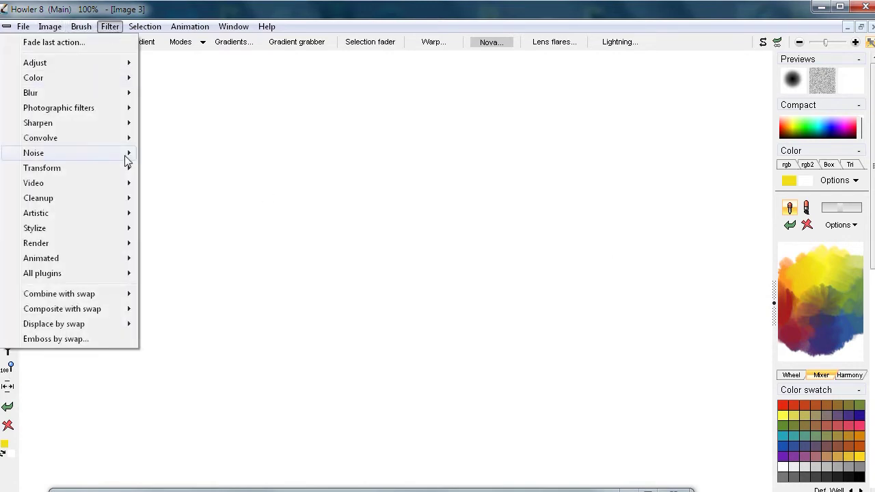
mouse_move(67, 245)
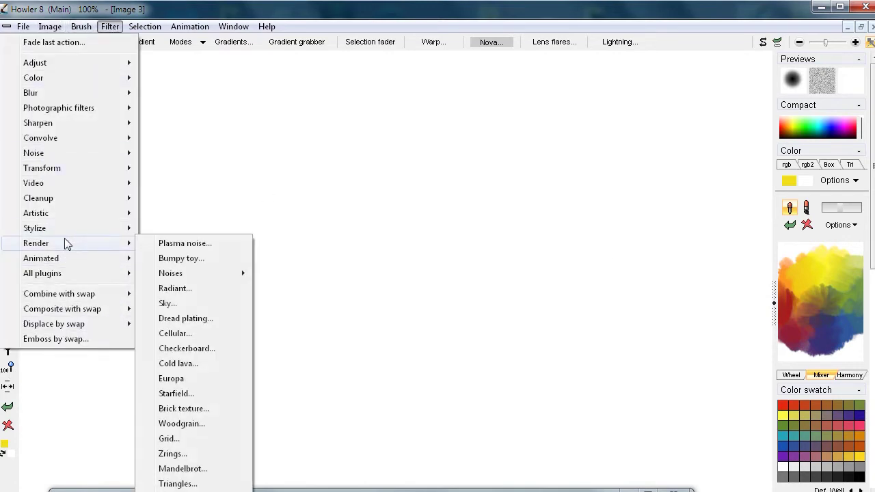
left_click(225, 241)
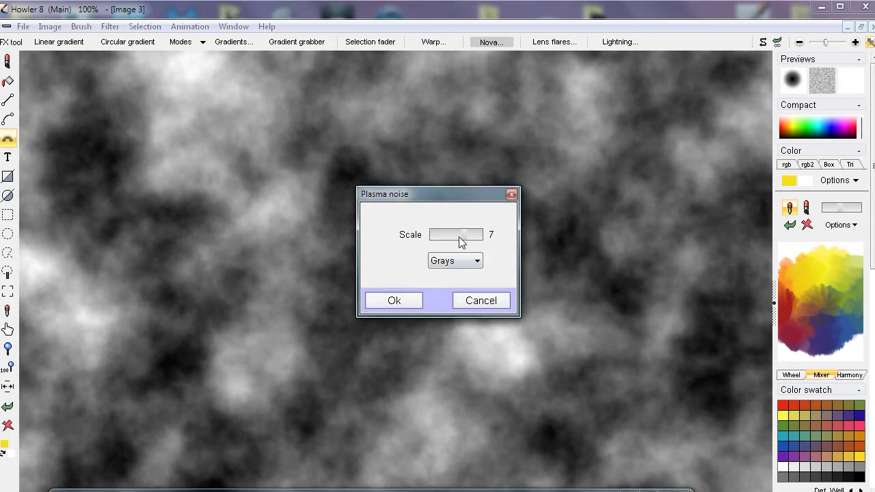
scroll(462, 234, "down", 1)
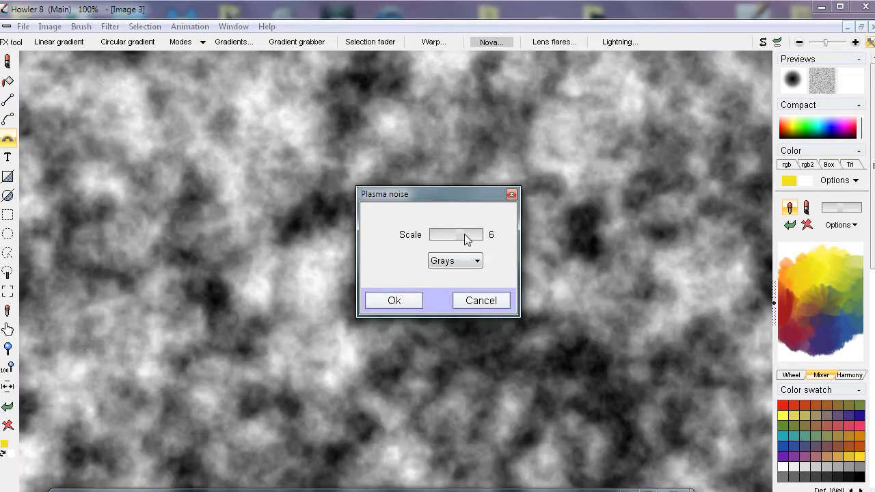
scroll(465, 233, "up", 1)
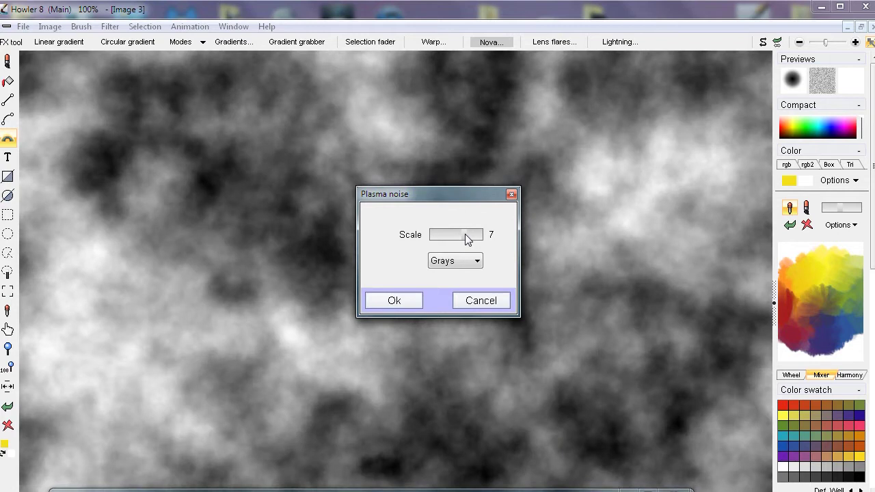
left_click(391, 300)
Step: Store a copy of the plasma noise image
scroll(541, 260, "down", 4)
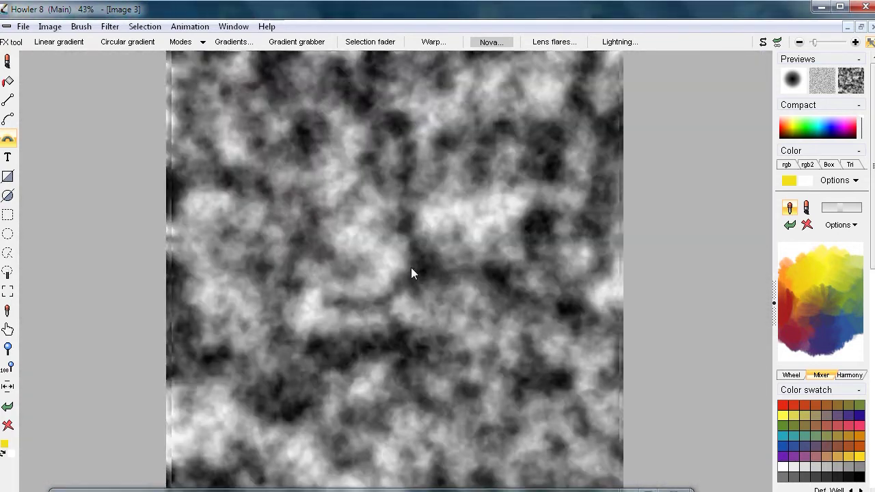
scroll(403, 273, "up", 1)
scroll(396, 277, "down", 1)
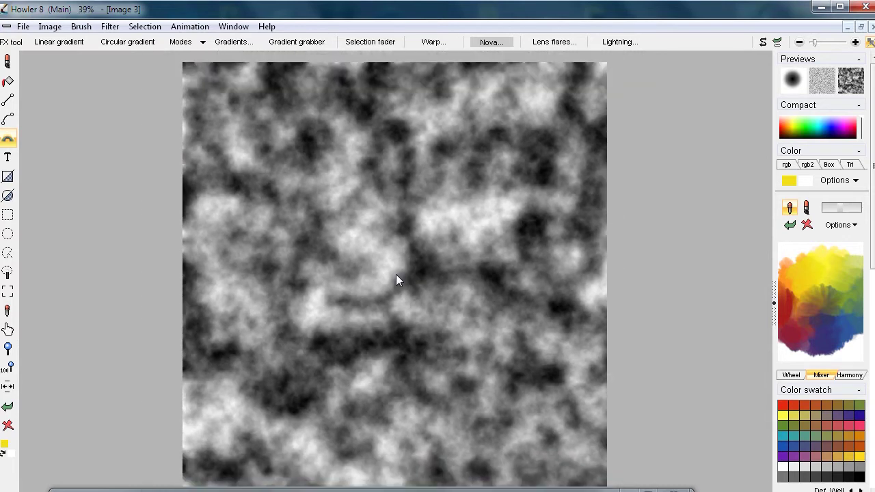
scroll(369, 284, "down", 1)
scroll(328, 260, "up", 1)
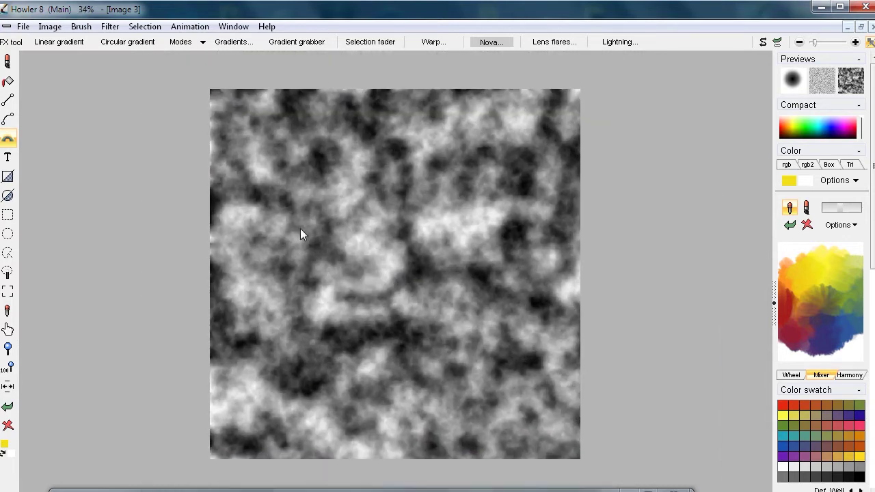
left_click(50, 26)
left_click(54, 119)
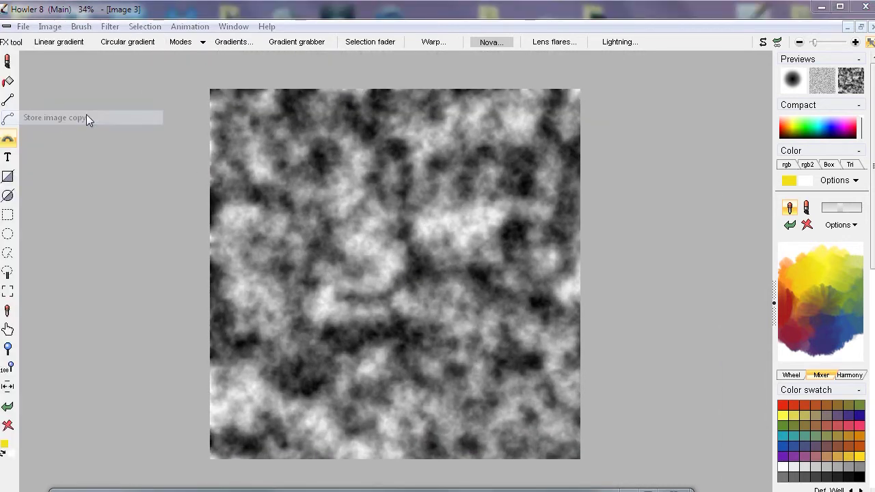
left_click(131, 129)
left_click(130, 230)
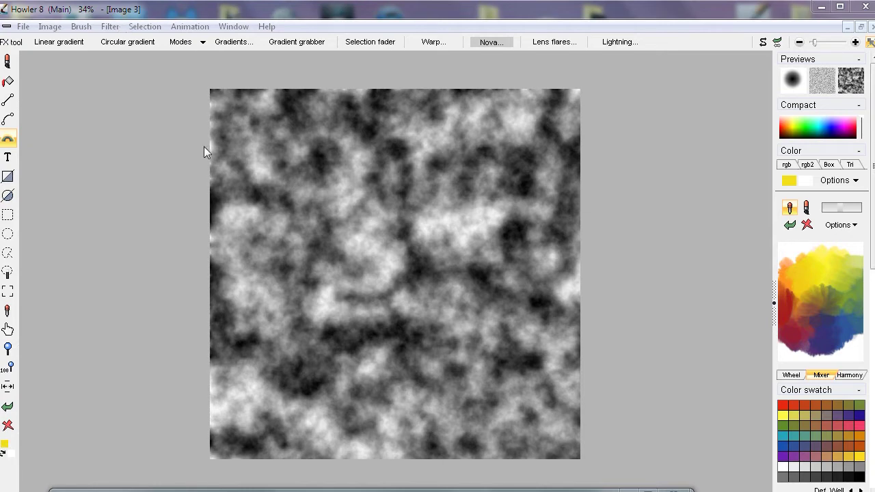
Step: Apply the 3D Designer transform to the plasma noise and lower the surface's amplitude slightly
scroll(247, 177, "up", 2)
scroll(273, 177, "down", 1)
scroll(268, 176, "down", 1)
scroll(288, 173, "up", 2)
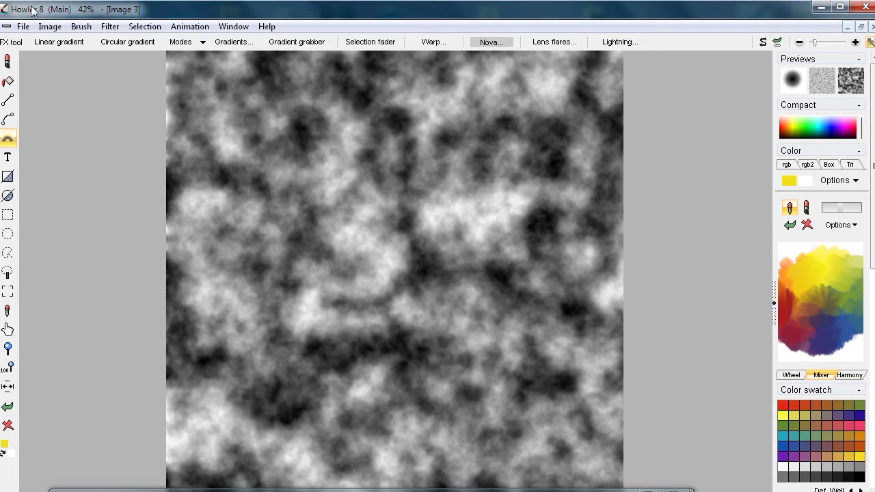
left_click(110, 27)
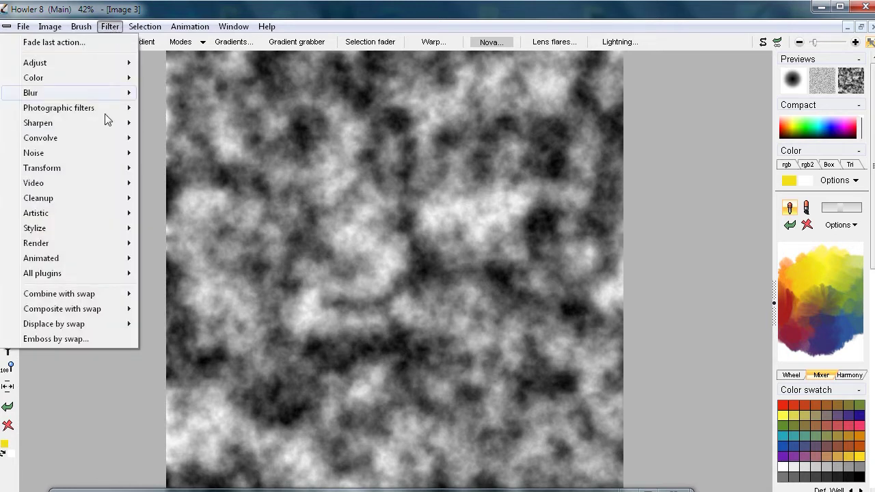
mouse_move(97, 168)
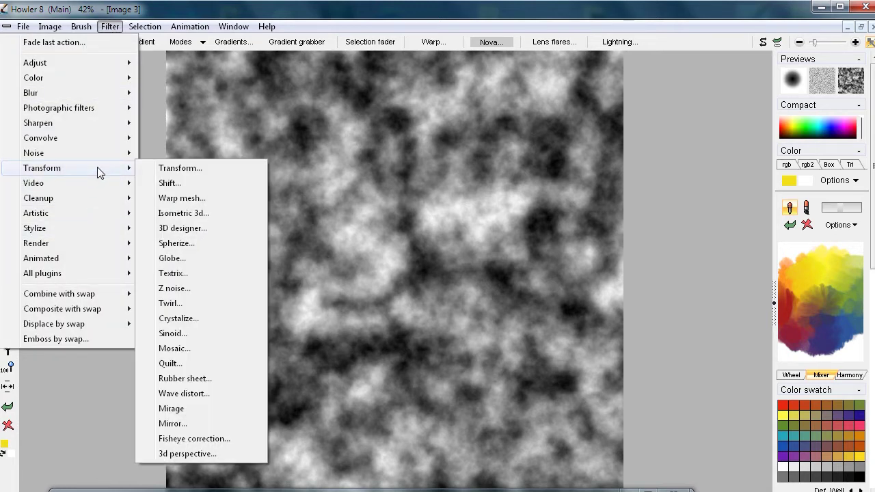
left_click(211, 231)
left_click_drag(437, 46, 140, 72)
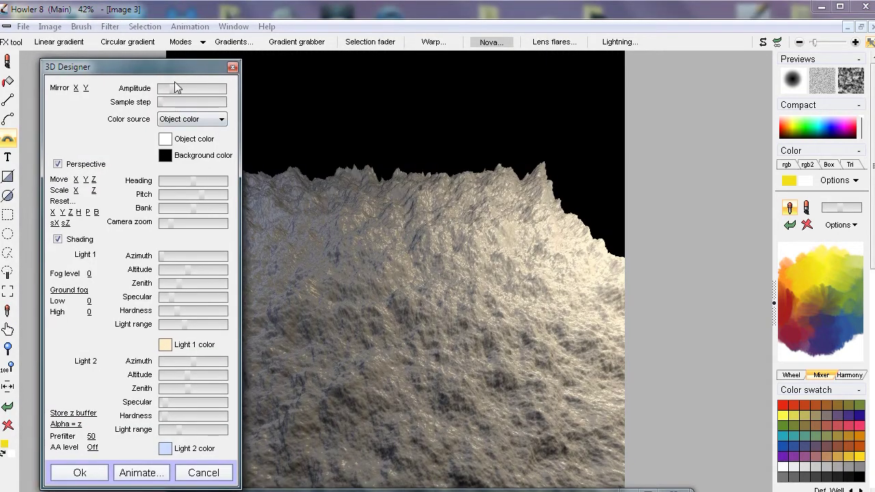
left_click_drag(192, 87, 168, 91)
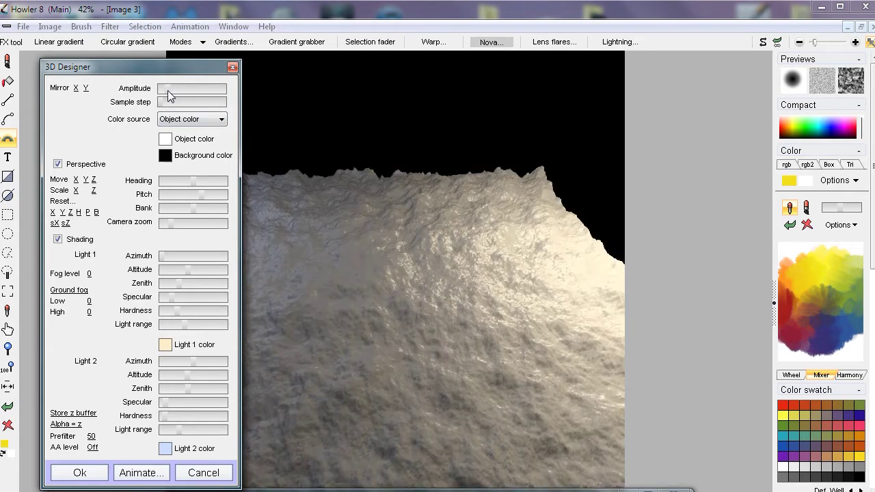
Step: Raise Light 1's azimuth and reduce the pitch until the surface hangs overhead like a sky
left_click_drag(167, 254, 209, 257)
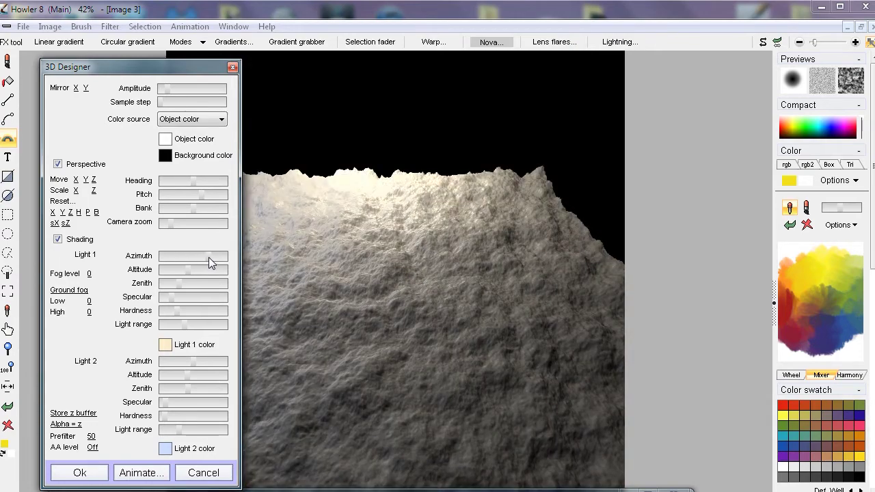
left_click(201, 194)
mouse_move(200, 194)
left_mouse_down()
mouse_move(184, 193)
mouse_move(191, 196)
left_mouse_up()
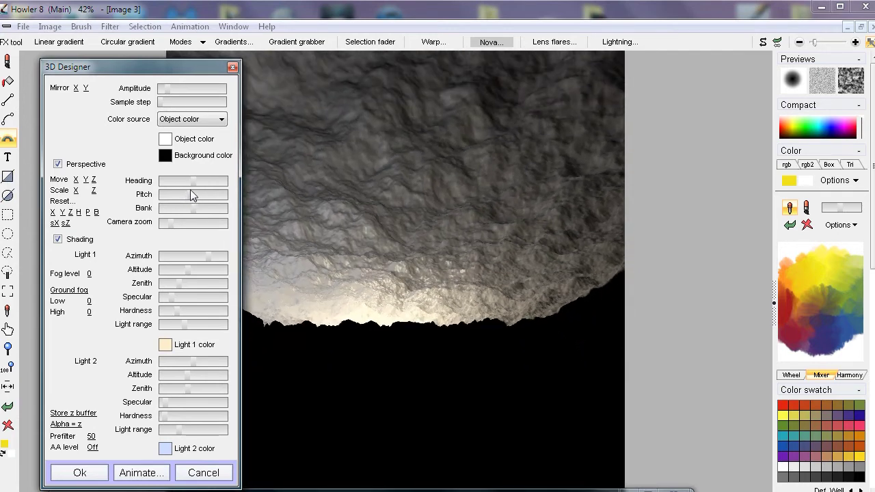
left_click(164, 345)
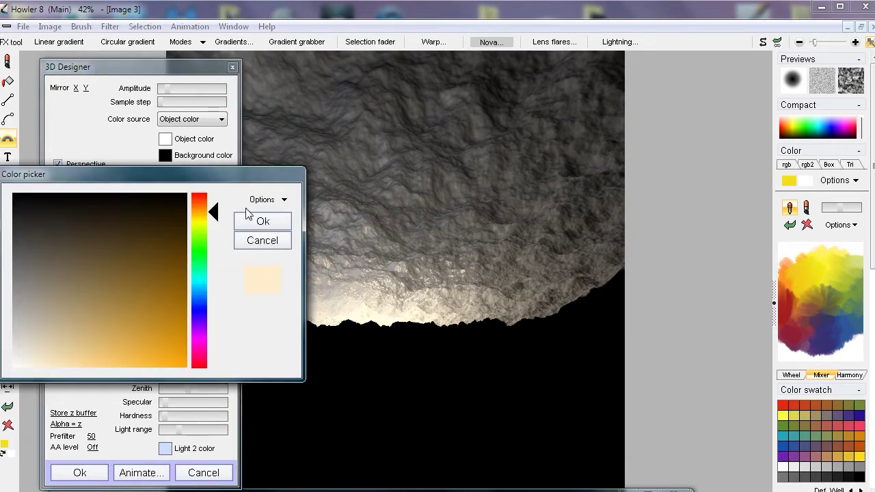
left_click(271, 244)
left_click(203, 472)
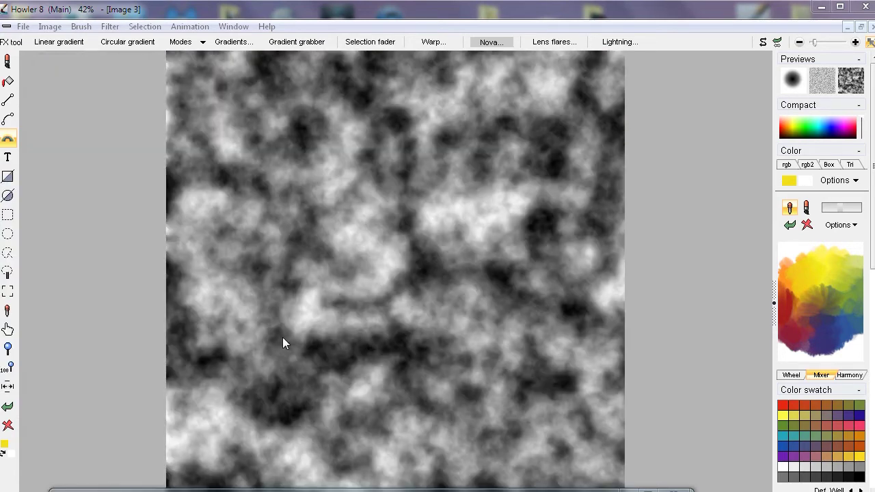
Step: Shift the image aside and reopen the 3D Designer transform with the whole preview clear of its settings
middle_click_drag(317, 303, 465, 309)
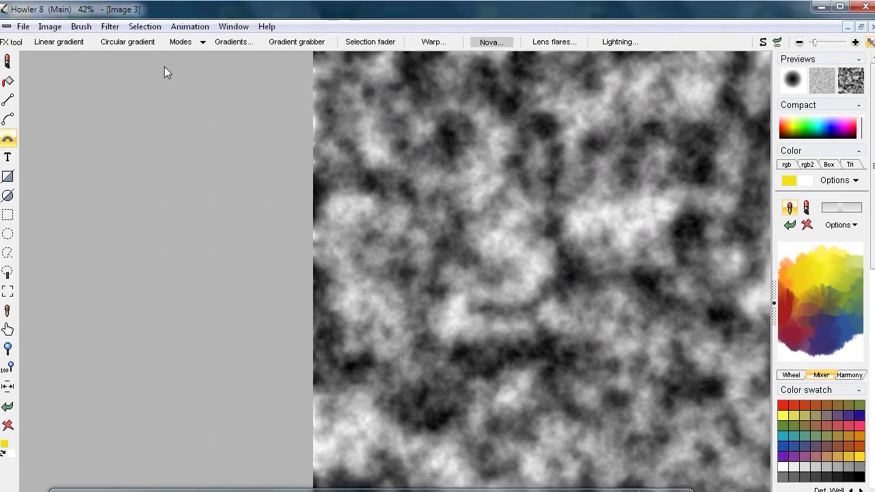
left_click(108, 26)
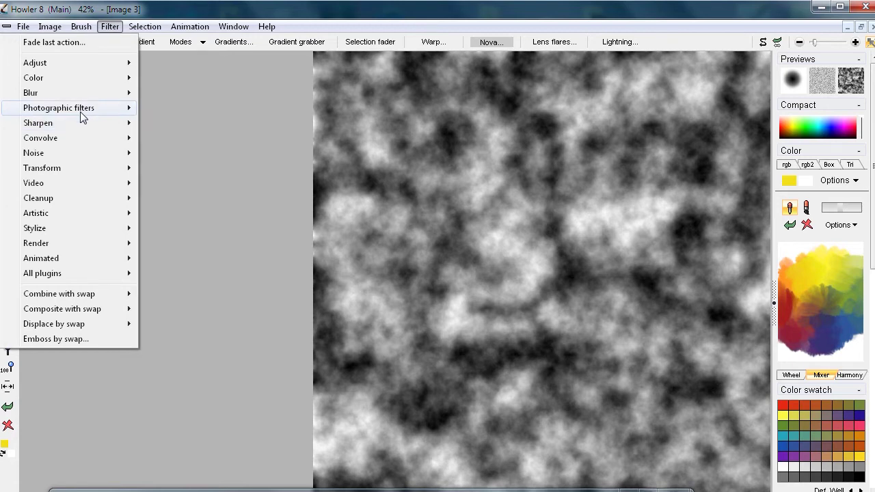
mouse_move(69, 136)
mouse_move(129, 169)
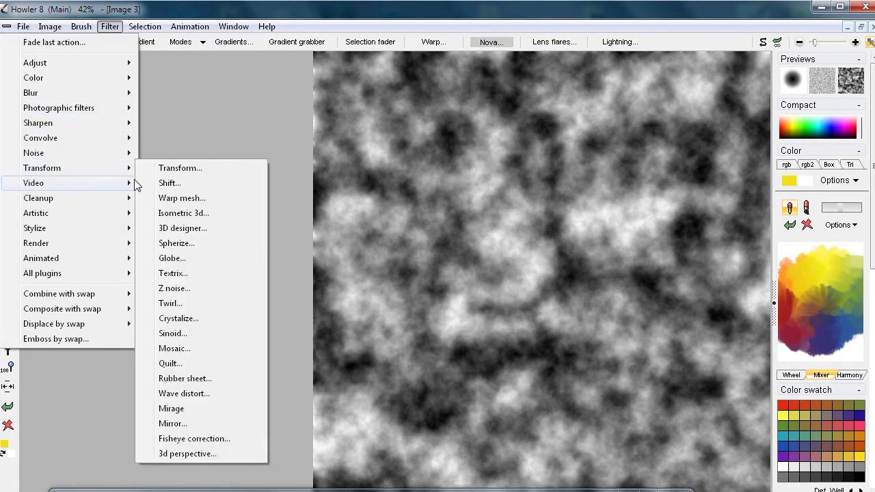
left_click(207, 230)
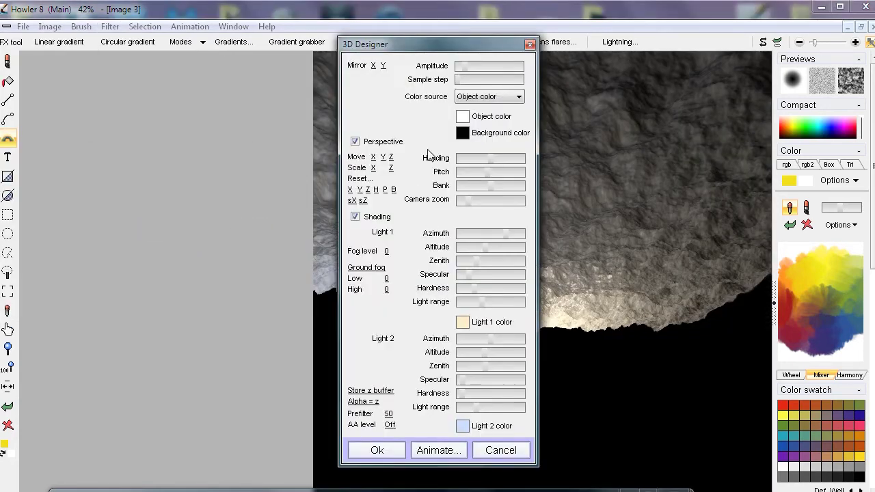
left_click_drag(452, 52, 155, 63)
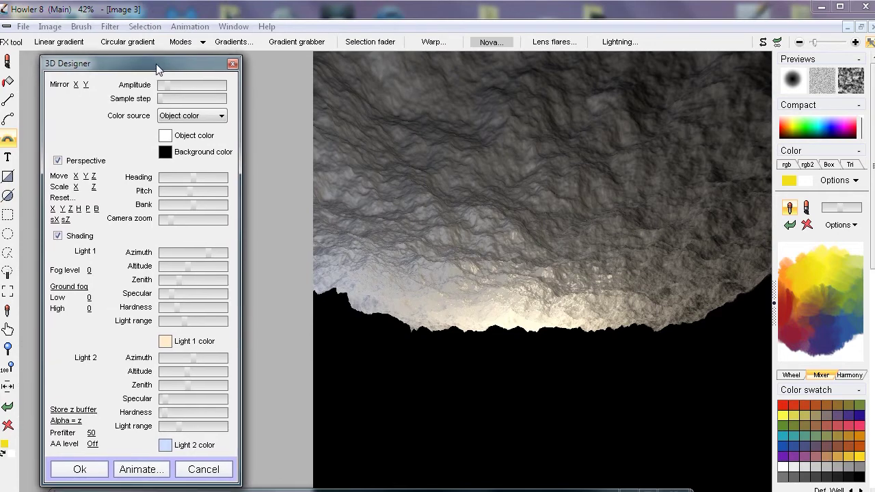
Step: Reposition the overhead surface with a fine pitch adjustment and stretch it along X across the full image width
left_click_drag(85, 187, 863, 254)
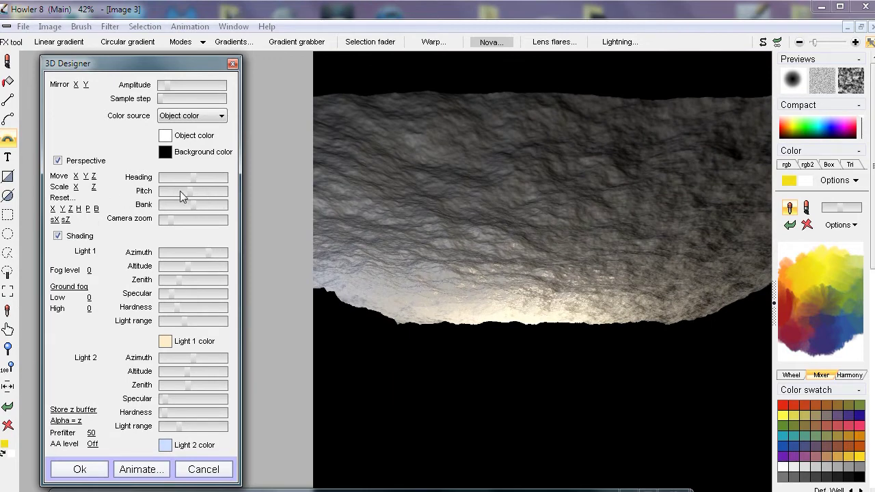
left_click_drag(186, 191, 188, 191)
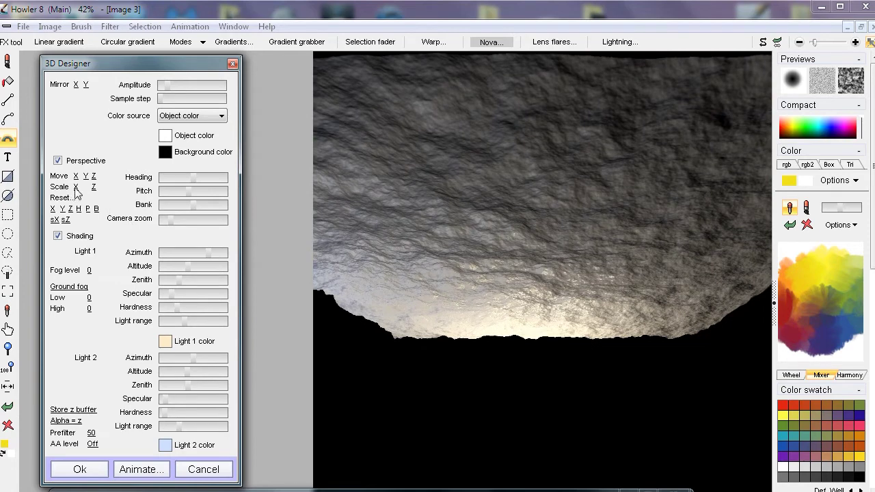
left_click_drag(74, 188, 129, 194)
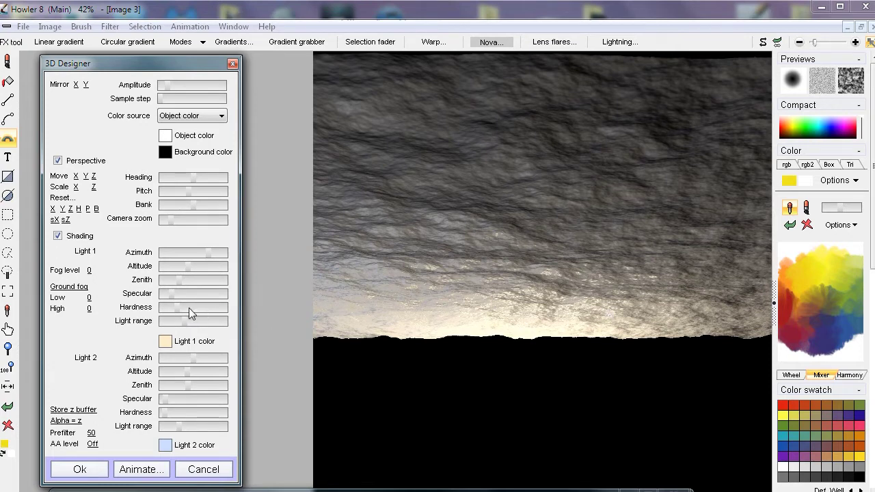
Step: Lower Light 1's hardness to near its minimum and set the Light 1 color to deep magenta
left_click_drag(171, 307, 168, 307)
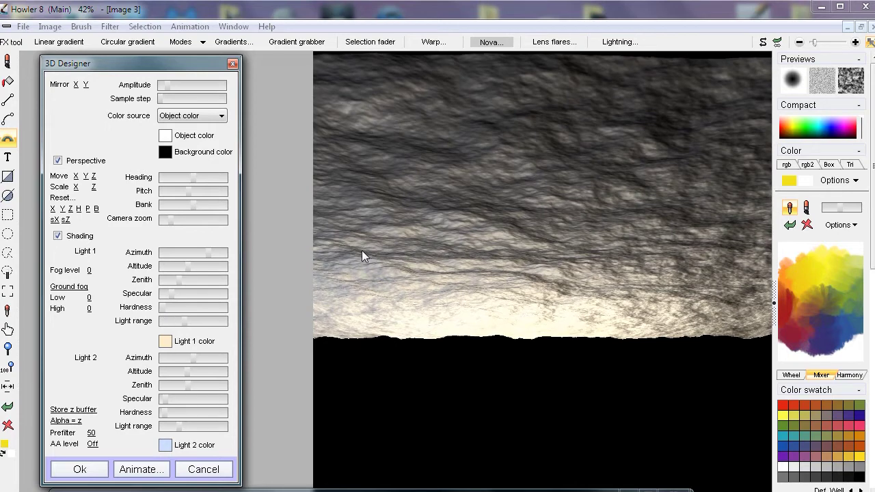
left_click(166, 342)
left_click(198, 335)
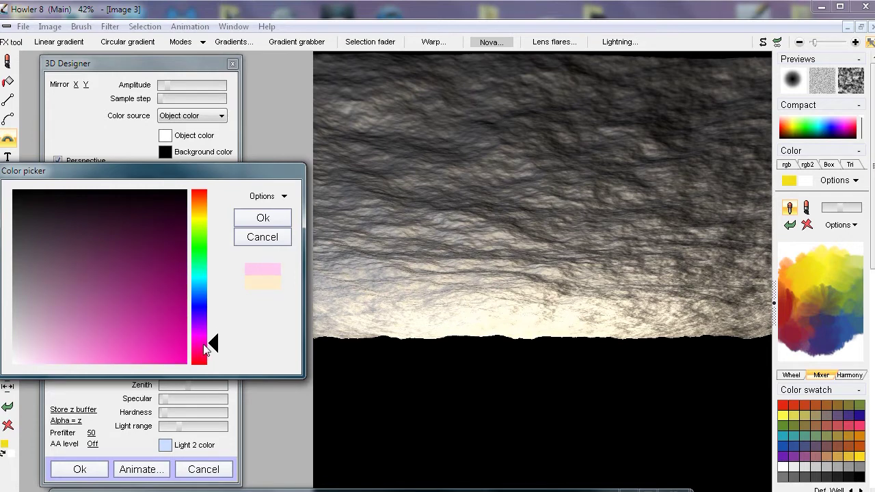
left_click(144, 335)
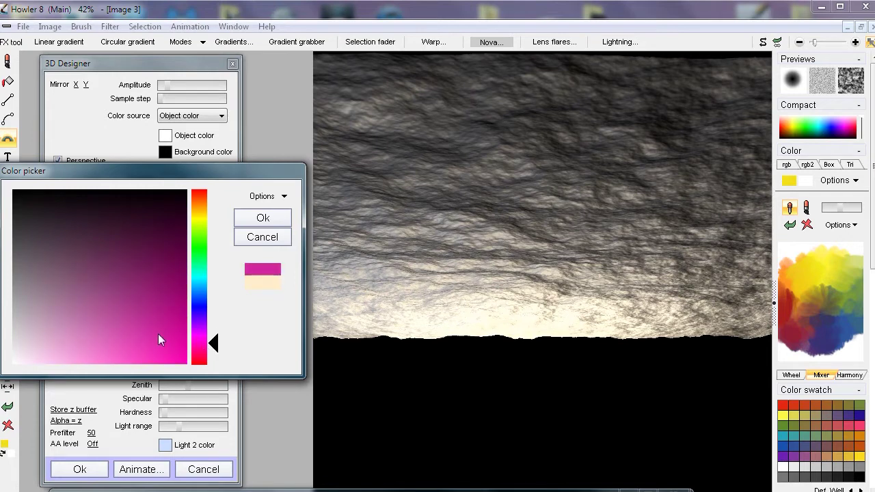
left_click(260, 217)
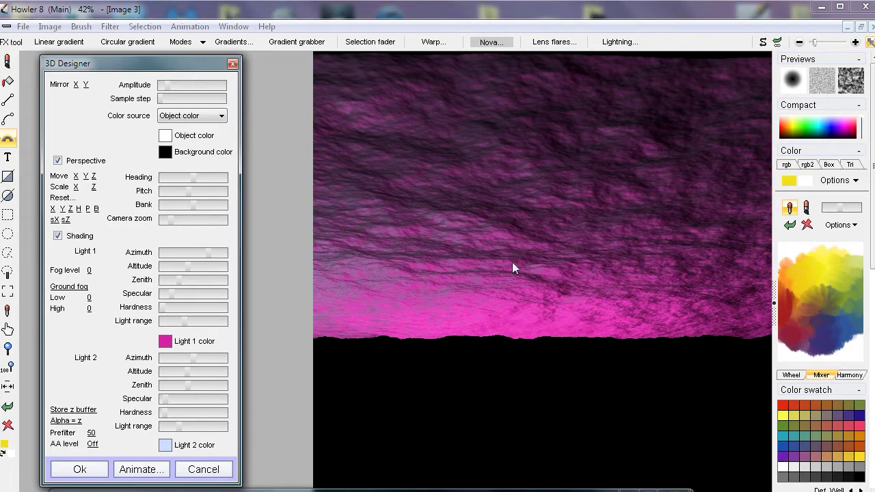
Step: Reduce the surface's amplitude and set the background color to a medium sky blue
left_click(173, 89)
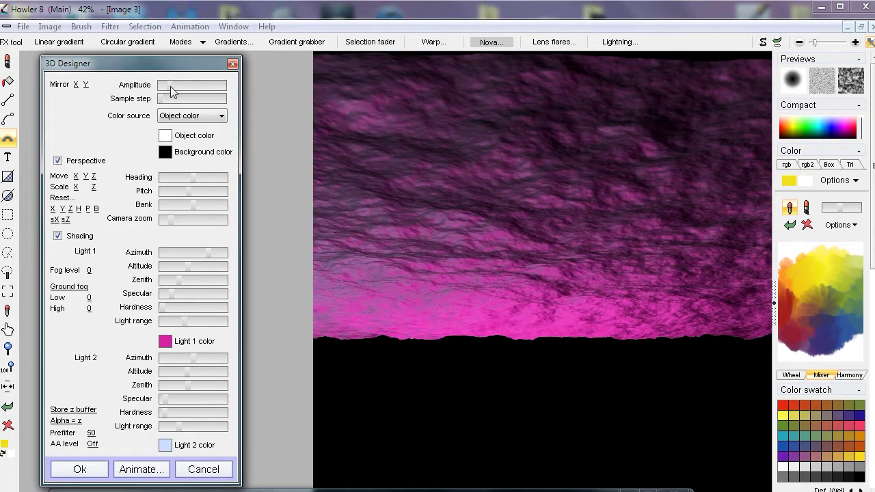
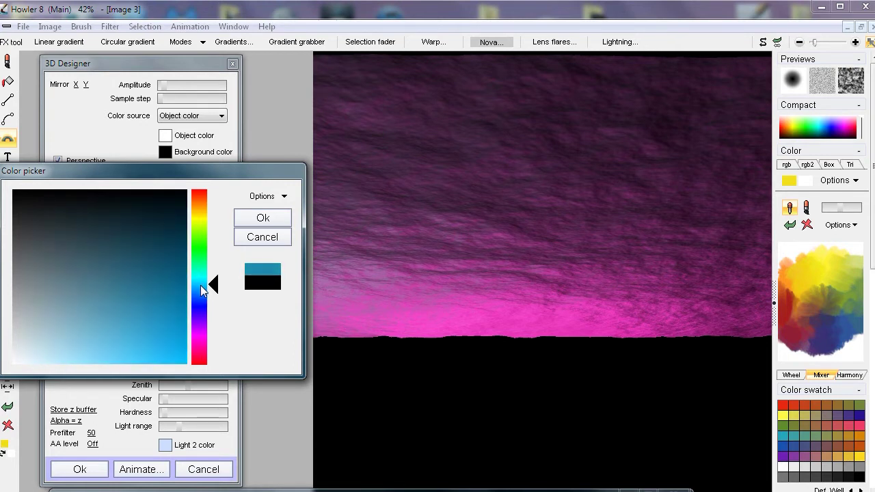
left_click(134, 323)
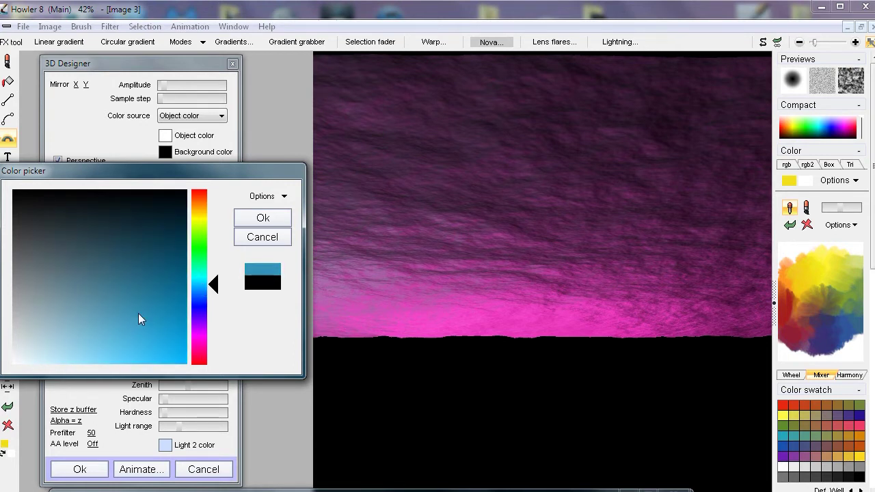
left_click(262, 219)
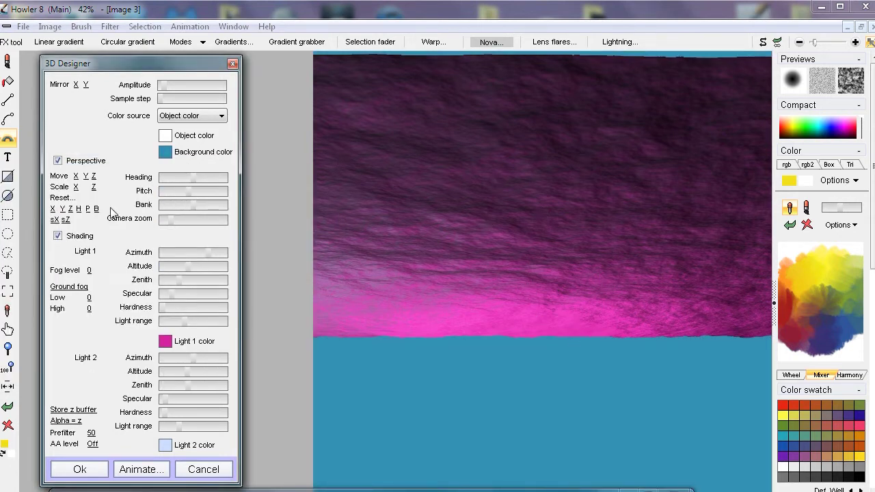
Step: Move the surface along Z to cover the upper image edge, and add linear ground fog with a High level of 121
left_click_drag(96, 175, 129, 181)
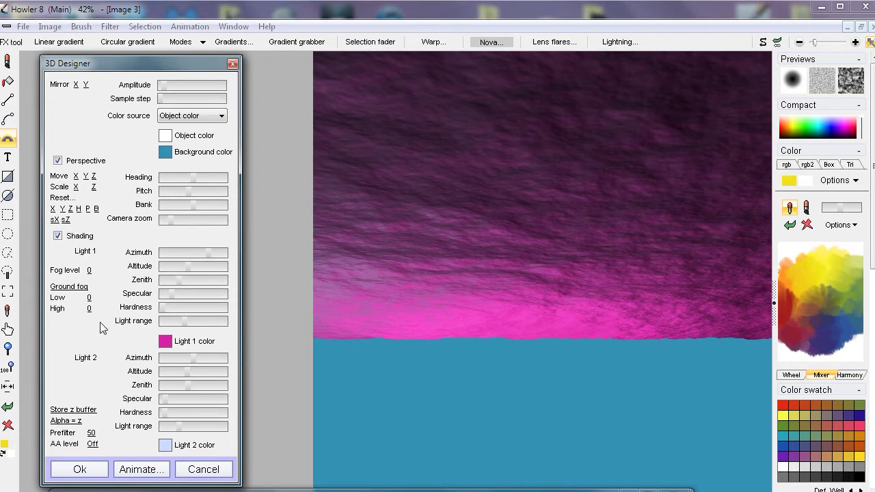
left_click(71, 292)
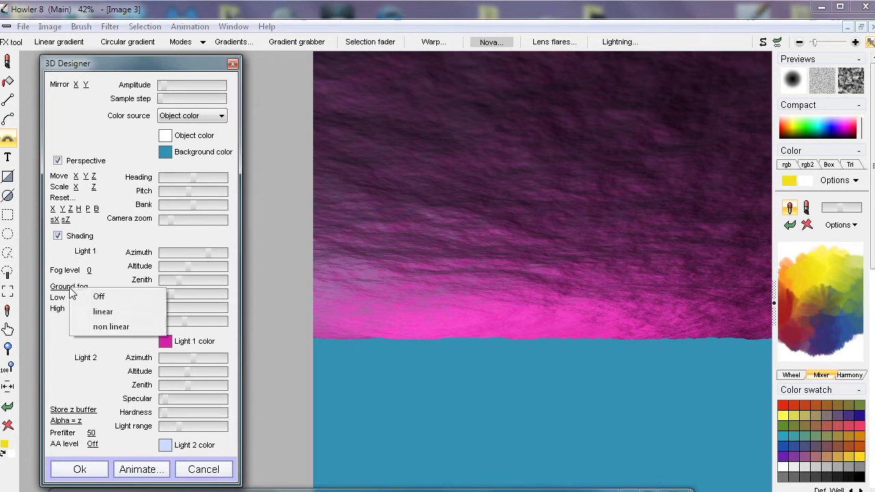
left_click(113, 311)
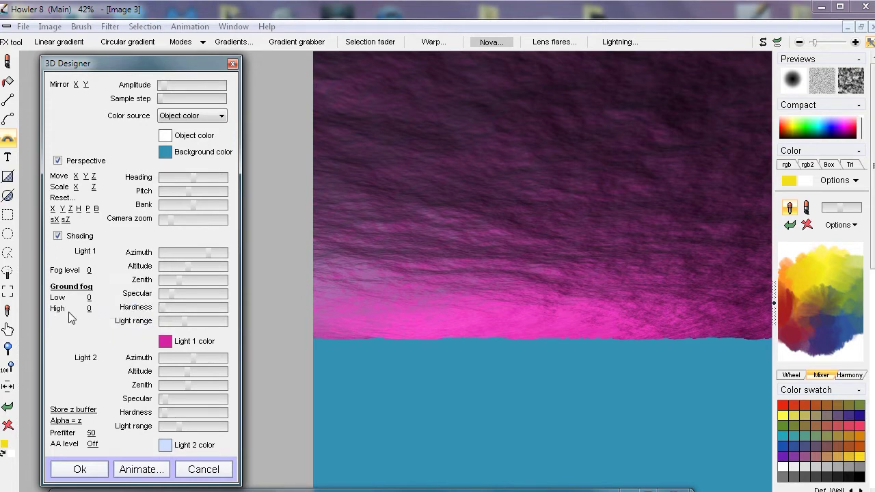
left_click_drag(92, 313, 280, 344)
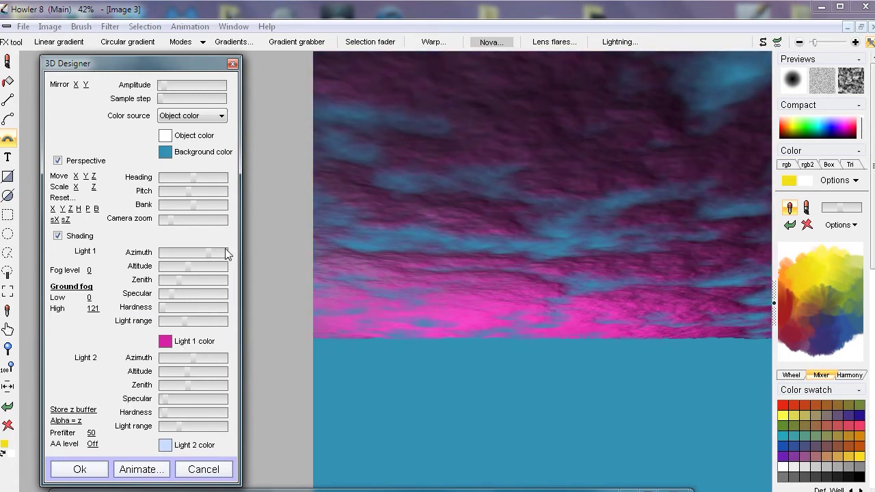
Step: Preview the surface as rugged ground with raised pitch and amplitude, and set the ground fog to Low 96 and High 126
left_click_drag(188, 189, 199, 188)
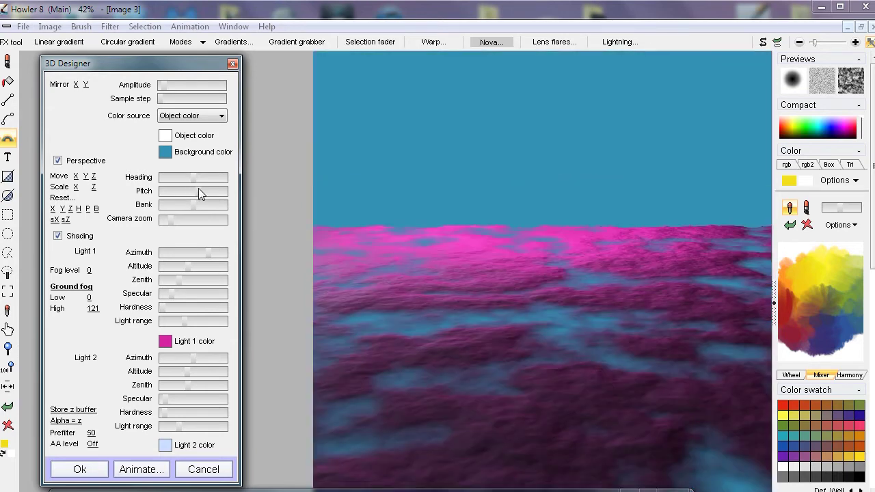
left_click_drag(168, 86, 193, 84)
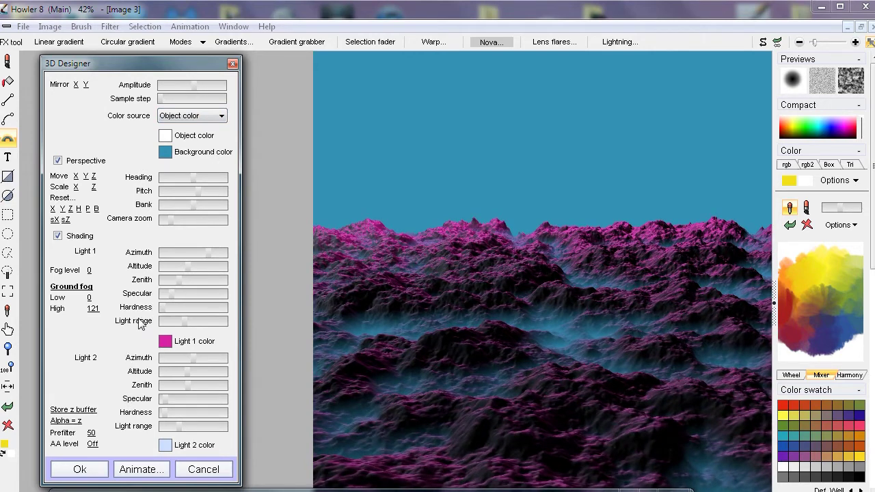
left_click_drag(97, 312, 230, 301)
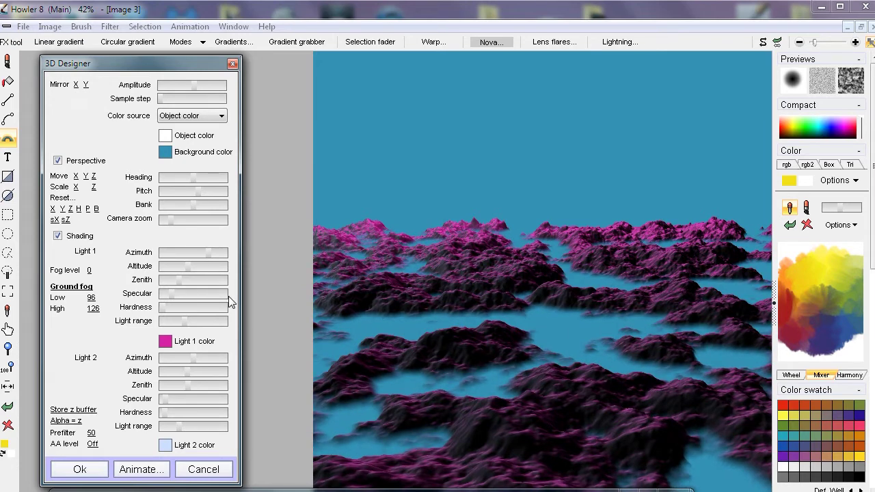
Step: Flatten the terrain back into an overhead cloud layer with low amplitude and pitch, and reduce Light 2's azimuth
left_click_drag(187, 83, 166, 91)
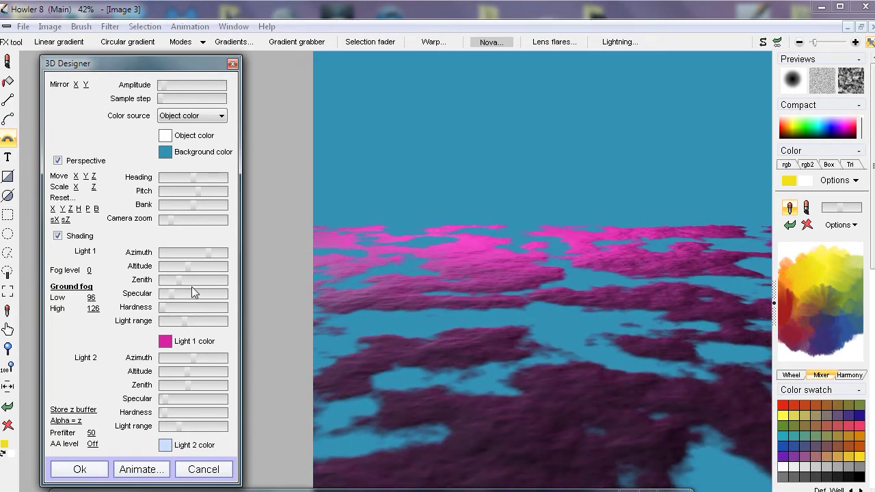
left_click_drag(196, 190, 190, 191)
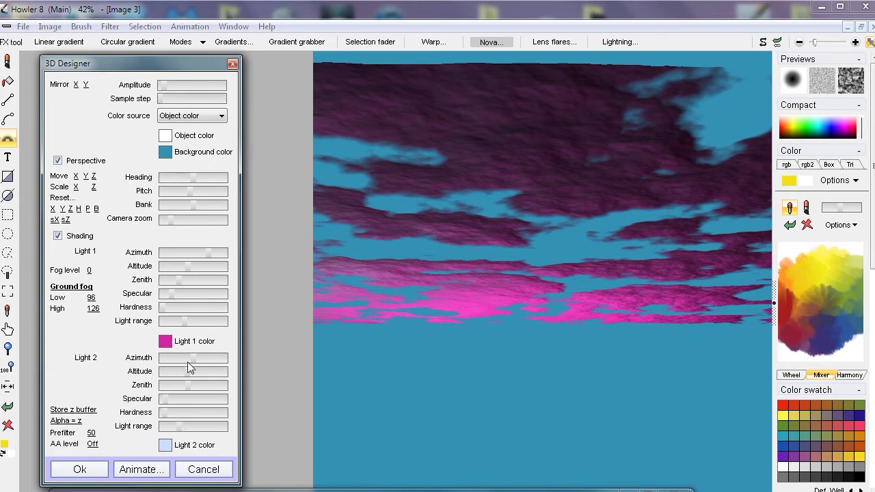
mouse_move(195, 357)
left_mouse_down()
mouse_move(220, 356)
mouse_move(166, 354)
mouse_move(183, 351)
mouse_move(174, 351)
left_mouse_up()
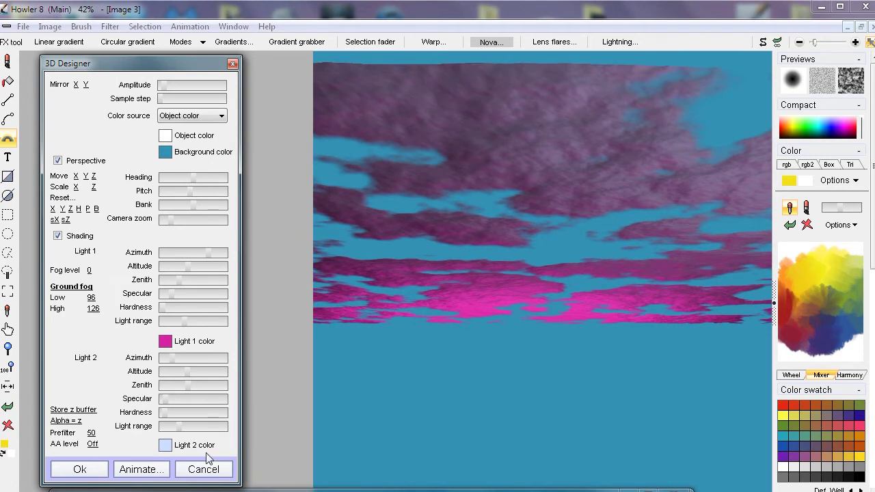
Step: Lower Light 2's azimuth slightly and raise its light range a little for softer illumination of the clouds
left_click_drag(172, 355, 170, 357)
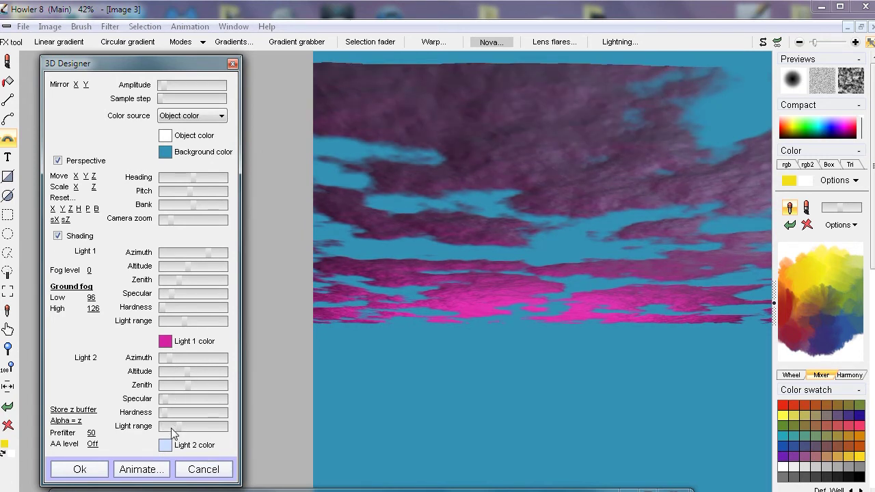
left_click_drag(178, 426, 195, 423)
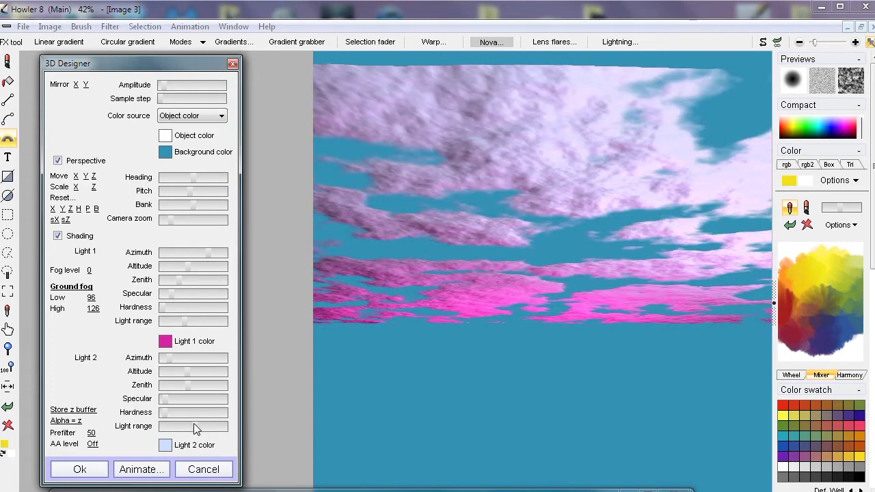
left_click_drag(193, 421, 183, 428)
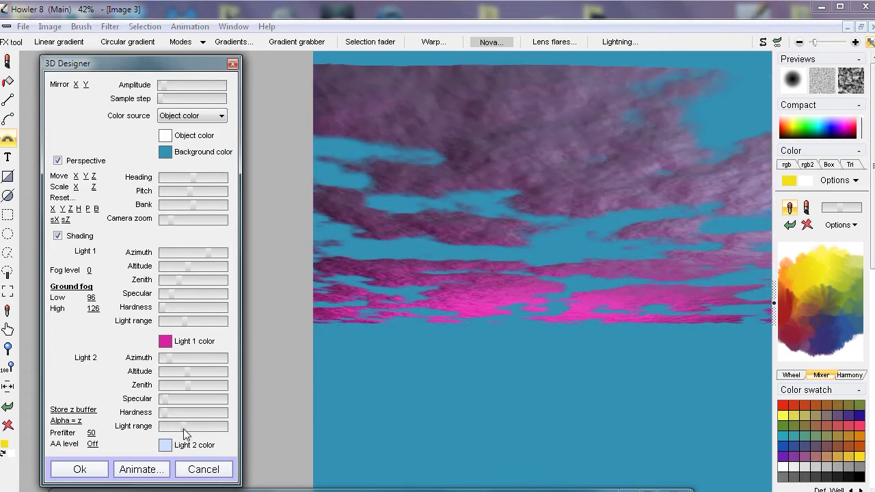
Step: Reduce Light 1's light range and raise its specular to strengthen the highlights near the horizon
mouse_move(182, 322)
left_mouse_down()
mouse_move(175, 320)
mouse_move(194, 324)
mouse_move(176, 322)
left_mouse_up()
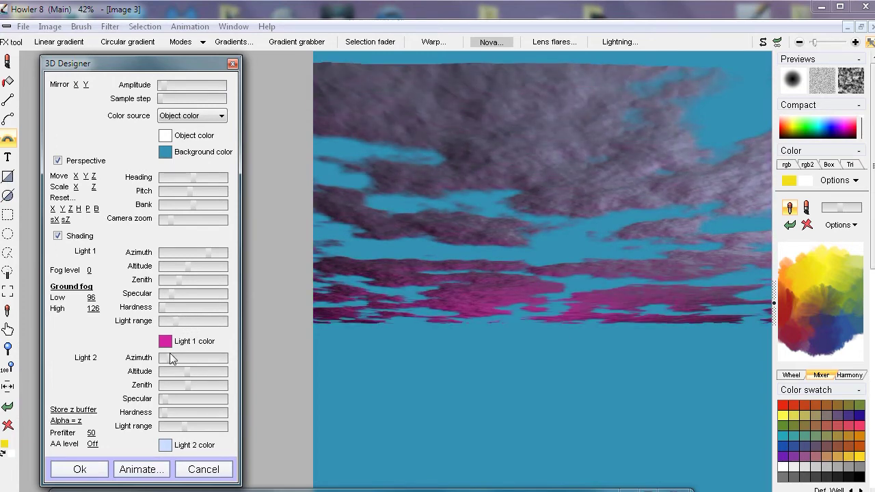
left_click_drag(175, 290, 195, 294)
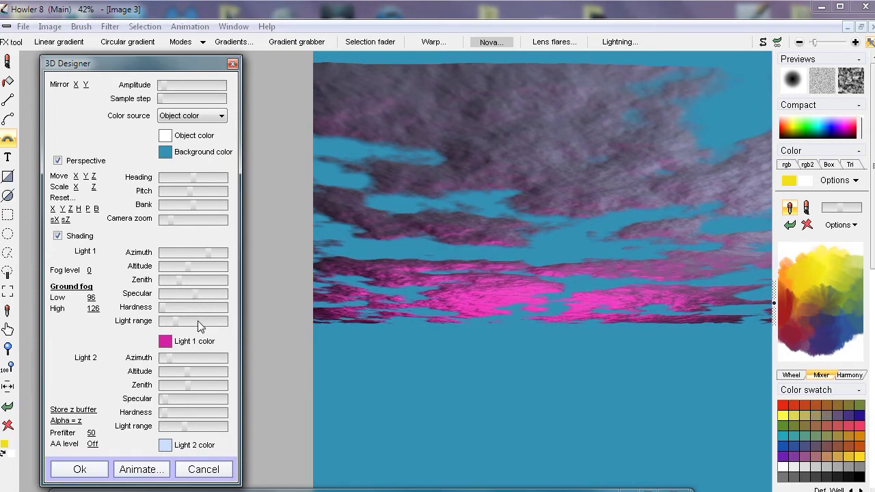
left_click(164, 309)
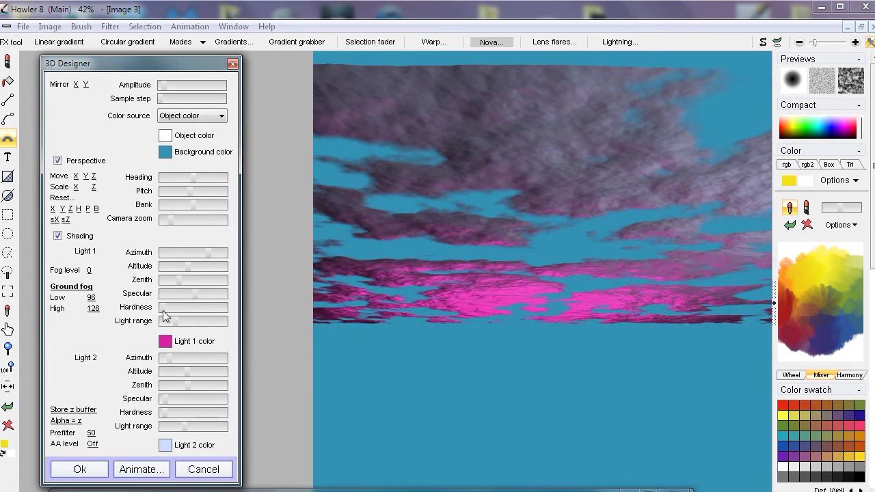
left_click(163, 311)
Step: Change Light 1's color to a pinkish red
left_click(165, 341)
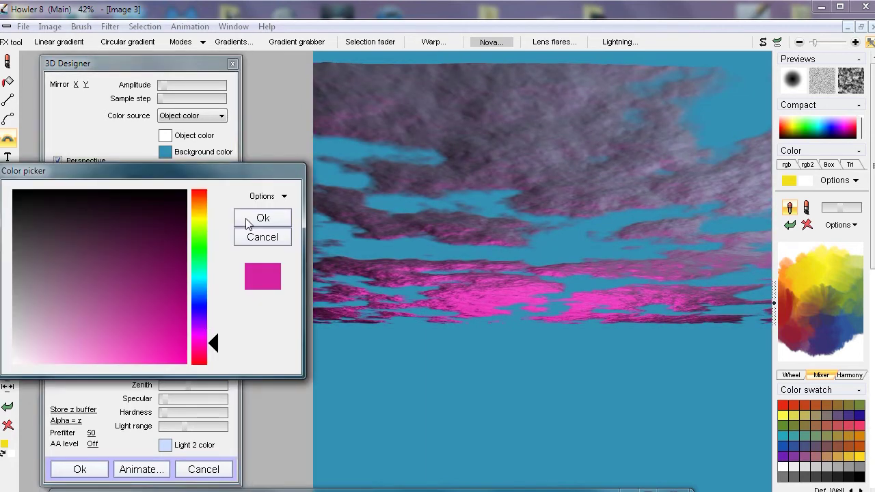
left_click_drag(201, 346, 200, 353)
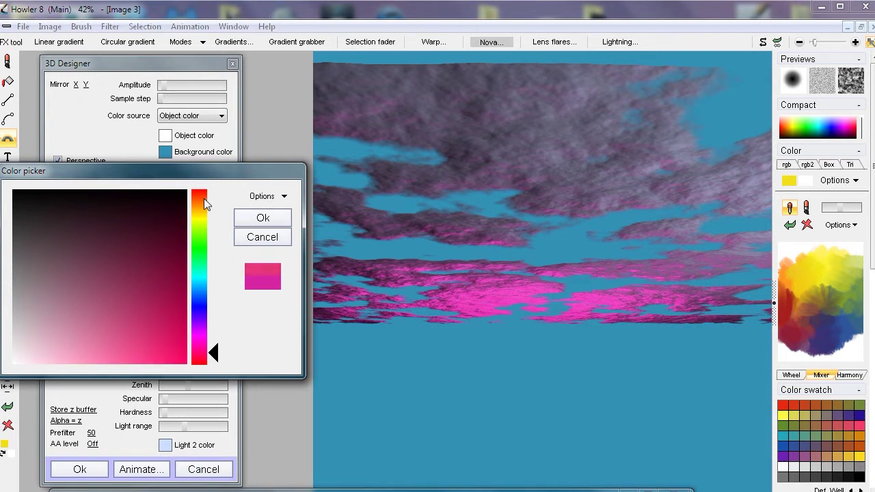
left_click(253, 218)
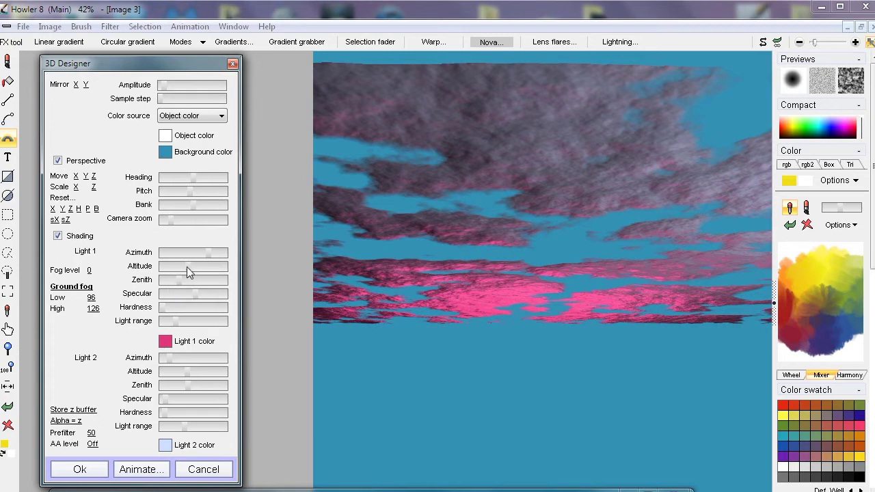
Step: Raise Light 1's altitude close to its maximum and lower its zenith slightly
mouse_move(190, 265)
left_mouse_down()
mouse_move(174, 265)
mouse_move(207, 264)
mouse_move(171, 283)
mouse_move(219, 281)
mouse_move(182, 280)
left_mouse_up()
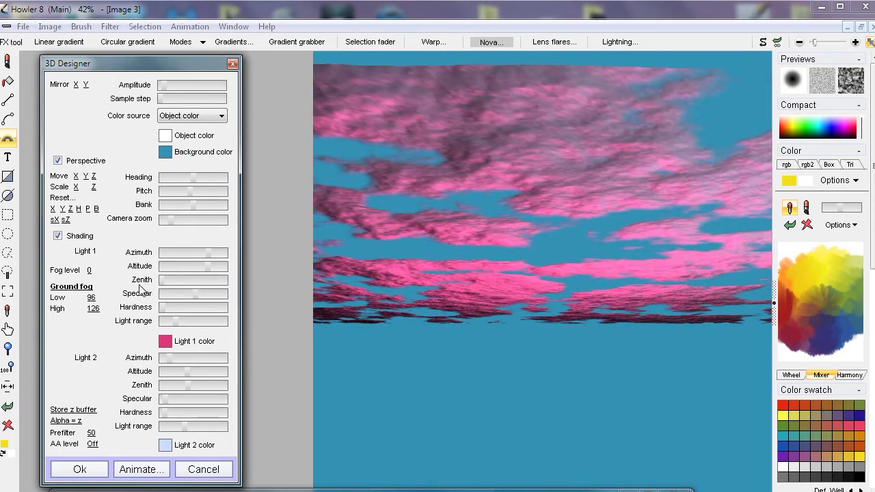
left_click_drag(192, 268, 228, 277)
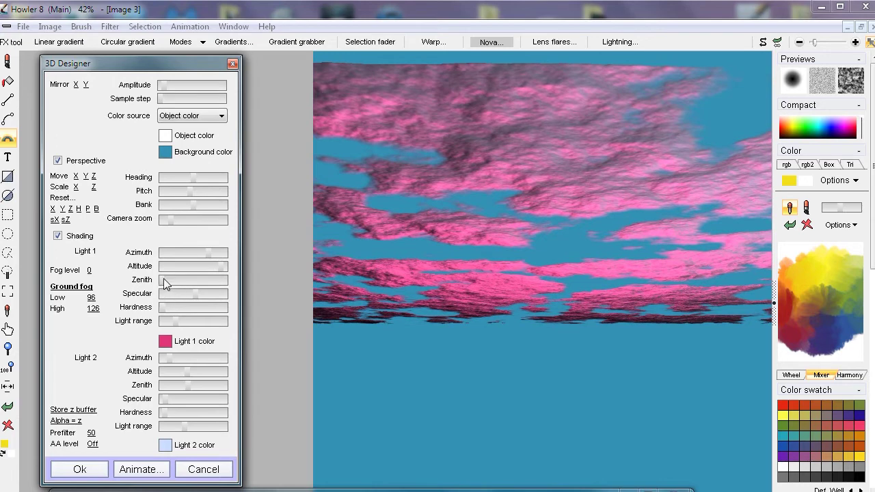
left_click_drag(165, 279, 174, 274)
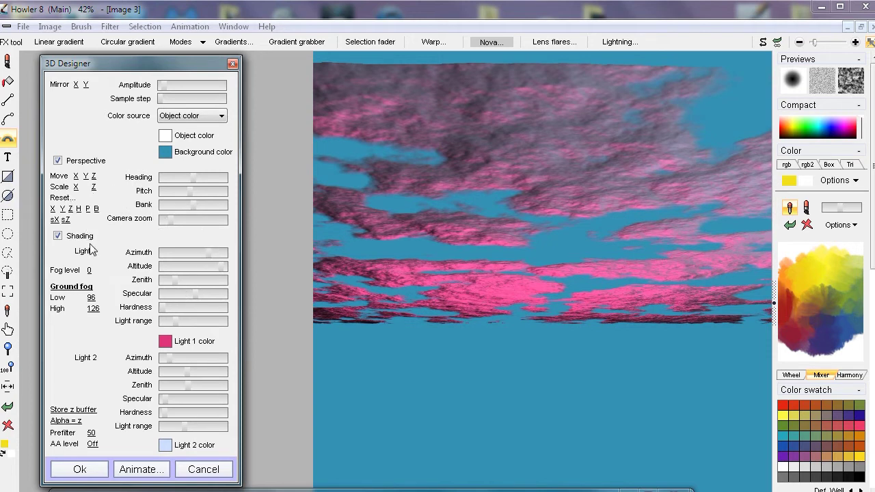
Step: Set the ground fog's Low level to 91, and reduce the surface's pitch and amplitude to view the clouds more face-on
left_click_drag(90, 271, 14, 286)
mouse_move(90, 302)
left_mouse_down()
mouse_move(189, 307)
mouse_move(63, 321)
mouse_move(86, 308)
left_mouse_up()
left_click_drag(191, 191, 177, 199)
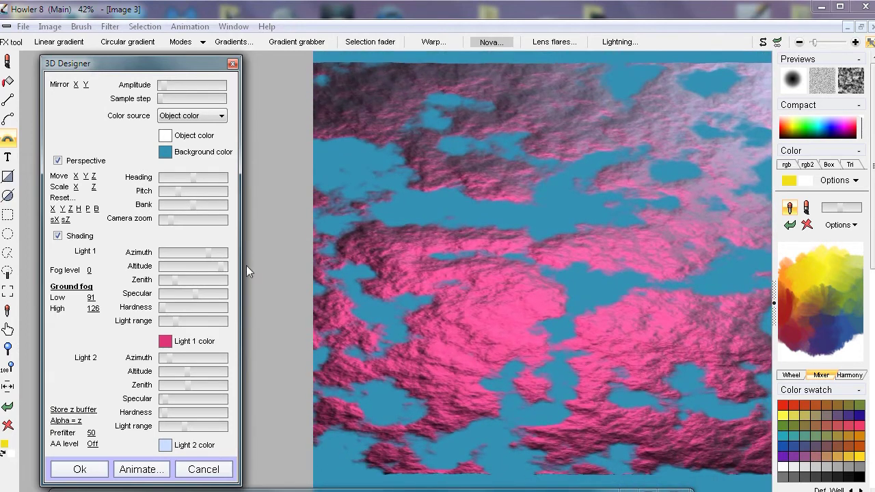
mouse_move(174, 84)
left_mouse_down()
mouse_move(191, 84)
mouse_move(163, 87)
left_mouse_up()
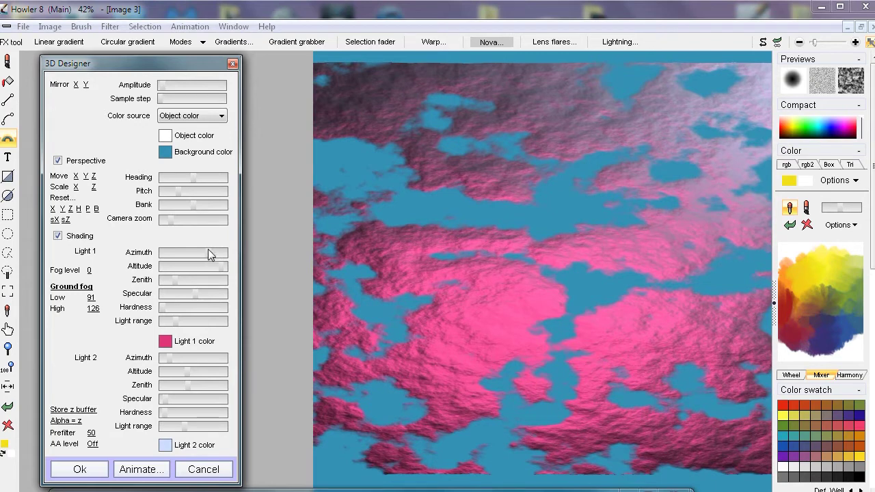
Step: Reduce Light 1's azimuth, light range and specular, and set the ground fog to Low 69 and High 198
left_click_drag(208, 251, 182, 249)
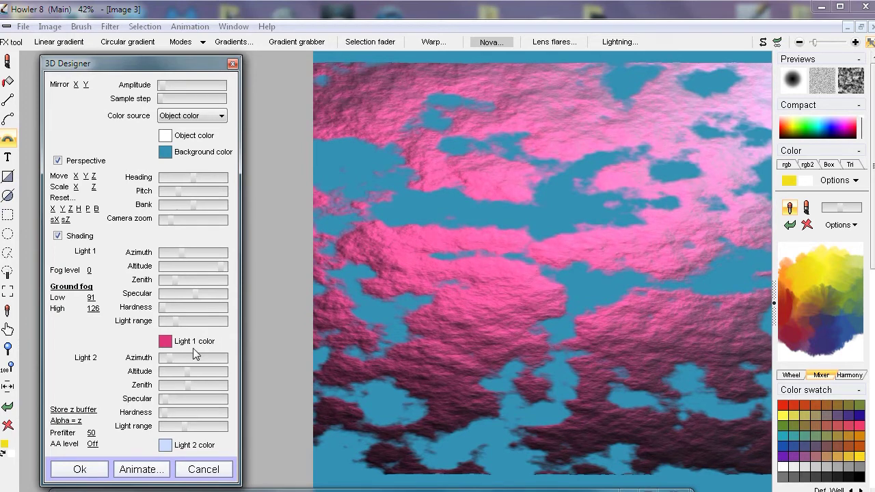
mouse_move(169, 321)
left_mouse_down()
mouse_move(160, 324)
mouse_move(210, 322)
mouse_move(171, 319)
left_mouse_up()
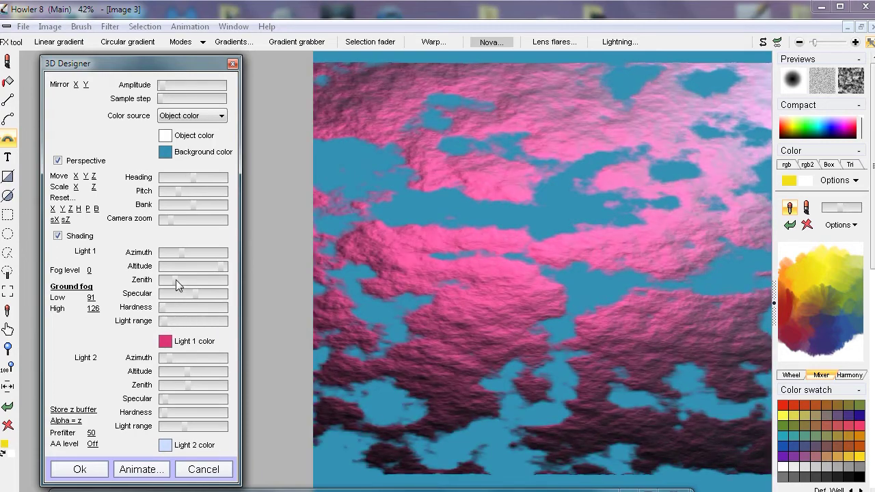
mouse_move(195, 295)
left_mouse_down()
mouse_move(179, 297)
mouse_move(188, 293)
left_mouse_up()
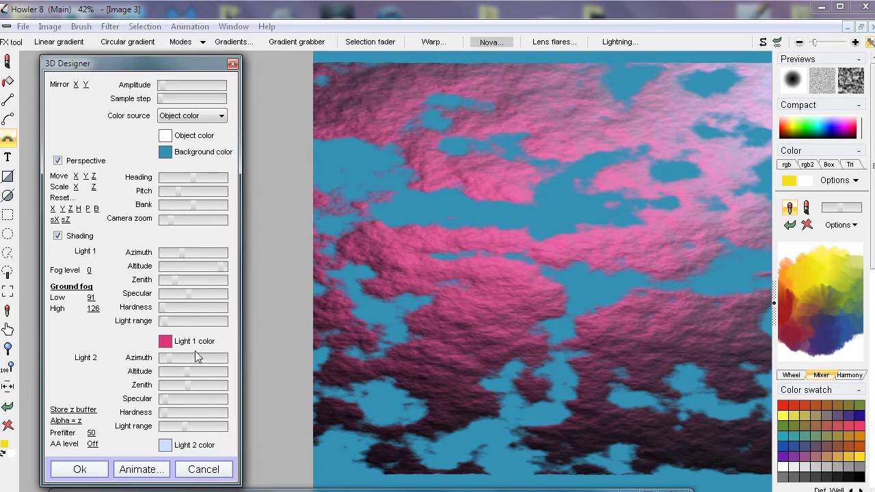
left_click_drag(98, 309, 219, 308)
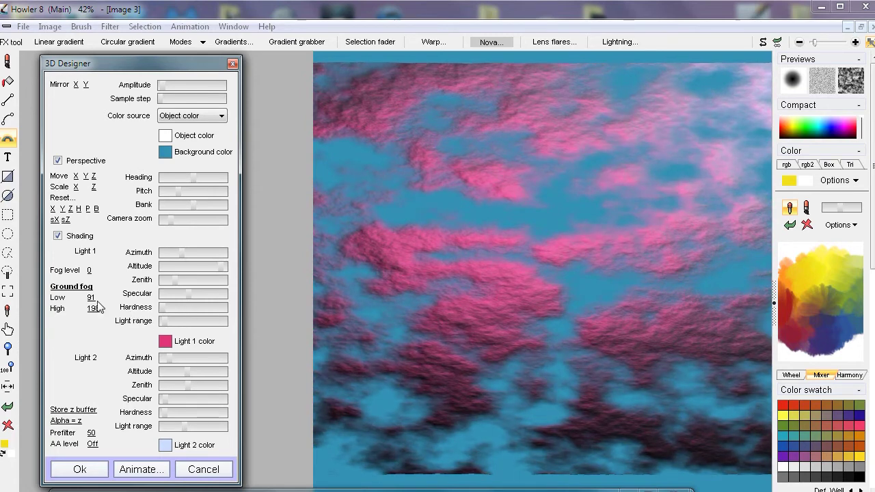
left_click_drag(94, 298, 59, 301)
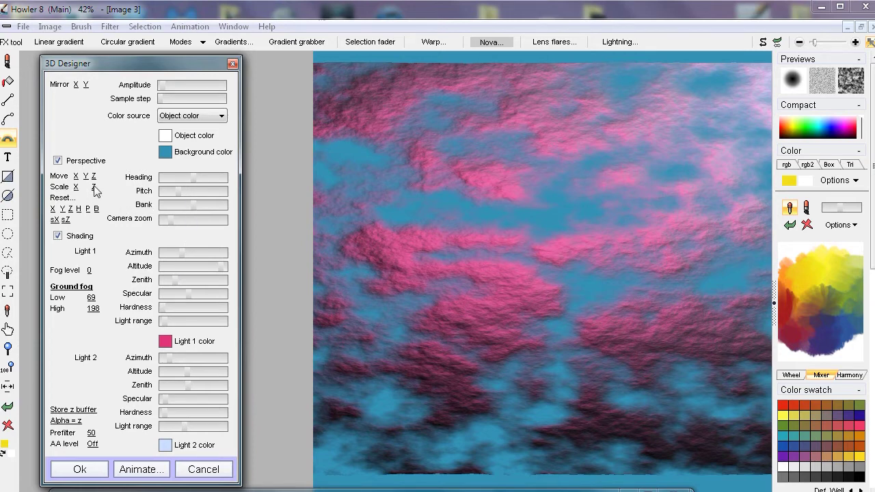
Step: Shrink the cloud surface and fine-tune its pitch so that it faces the camera squarely
left_click_drag(94, 188, 6, 198)
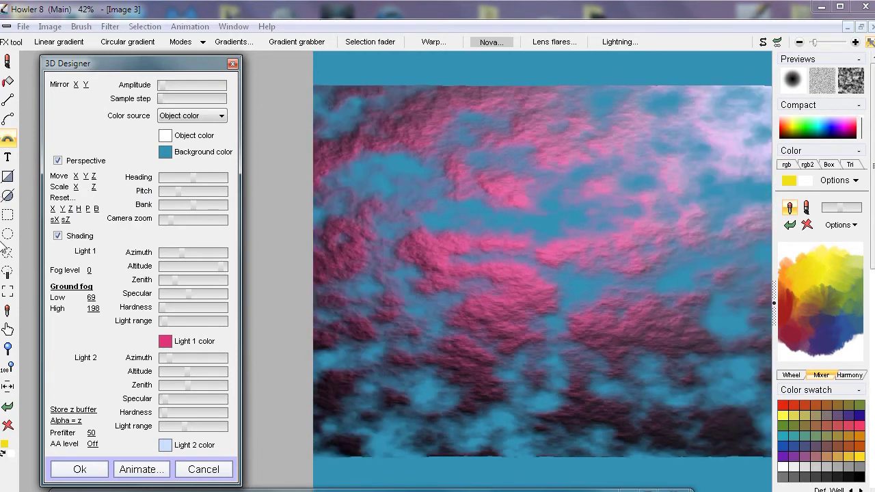
left_click_drag(88, 208, 19, 205)
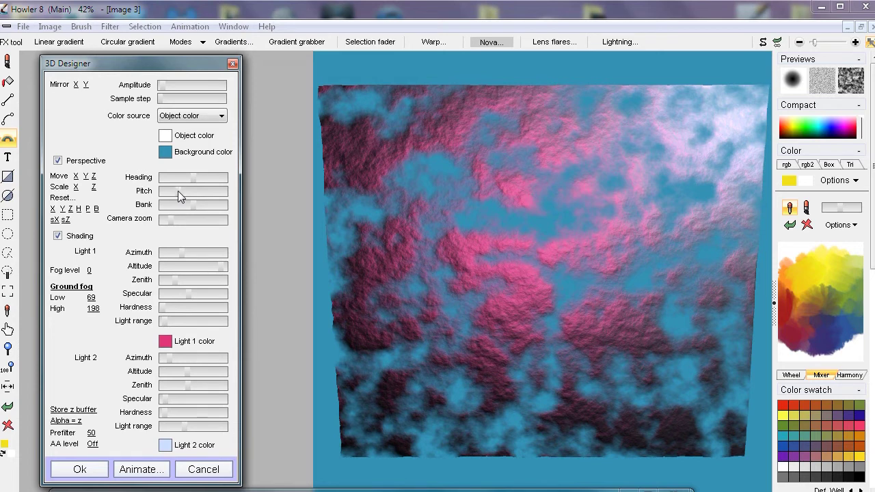
left_click(177, 192)
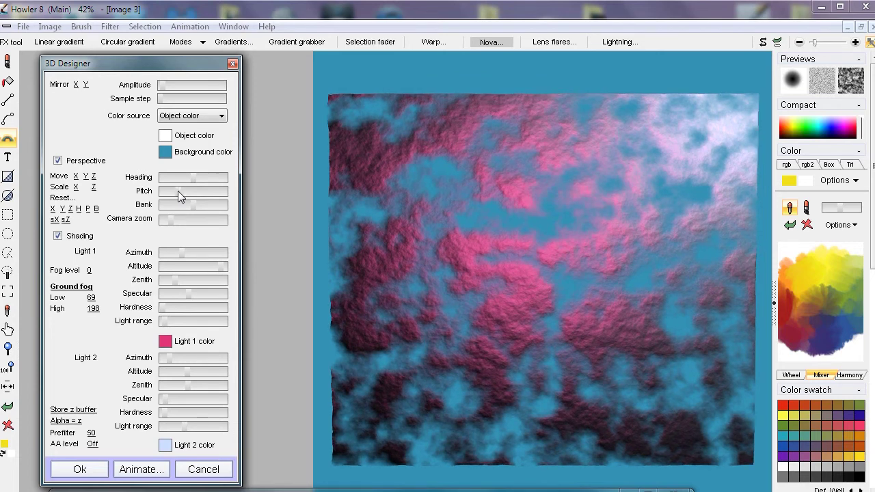
left_click(177, 191)
left_click(179, 191)
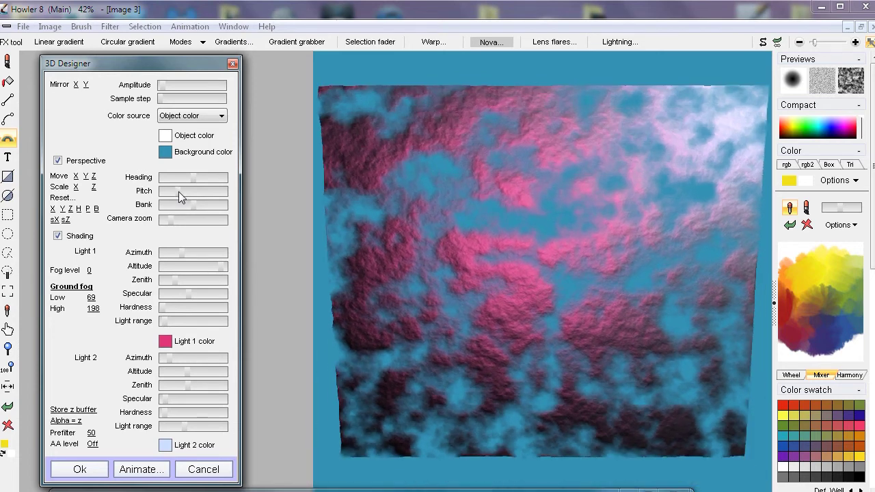
left_click(179, 197)
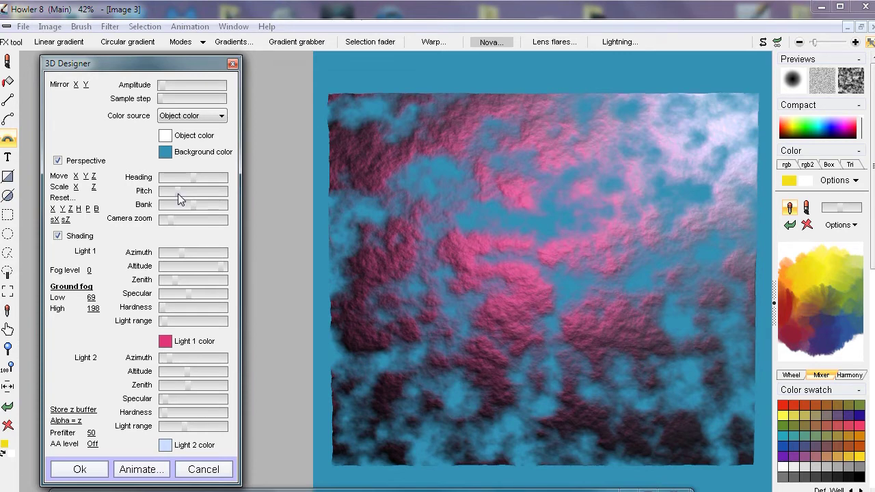
left_click_drag(179, 196, 178, 196)
Step: Increase the camera zoom strongly and adjust the surface's depth so the clouds fill the whole image
left_click_drag(169, 217, 216, 220)
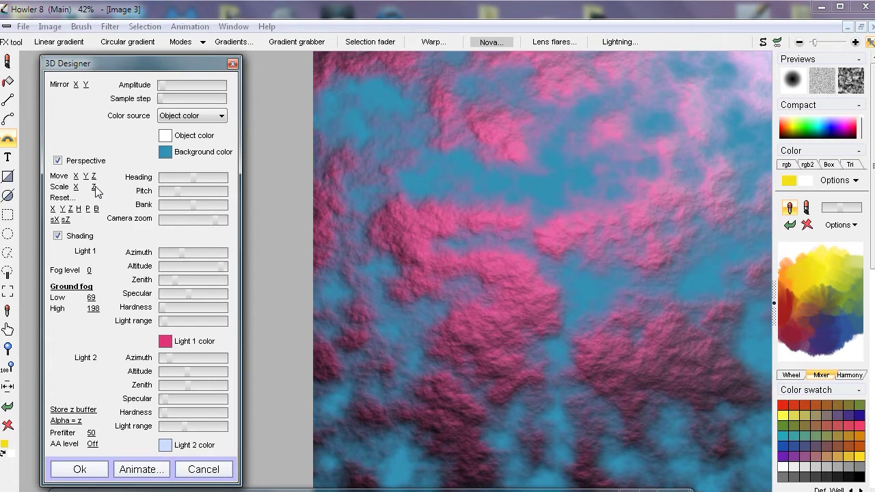
left_click_drag(98, 184, 657, 260)
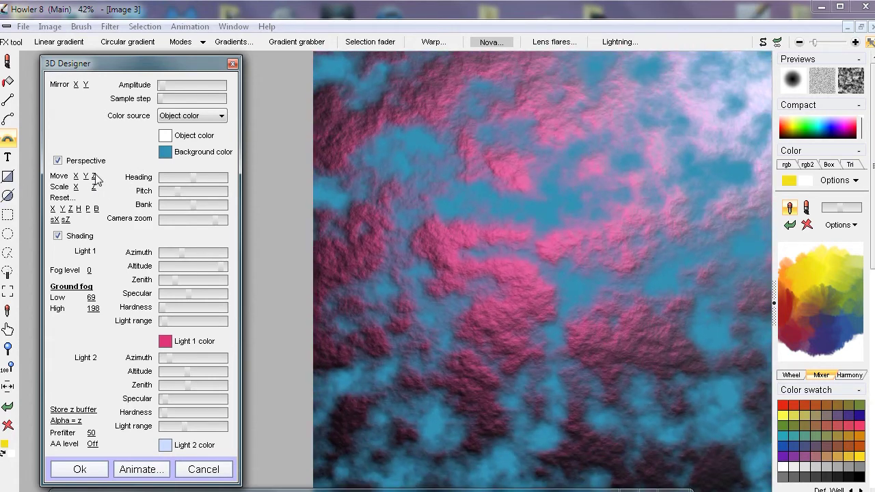
left_click_drag(95, 176, 95, 191)
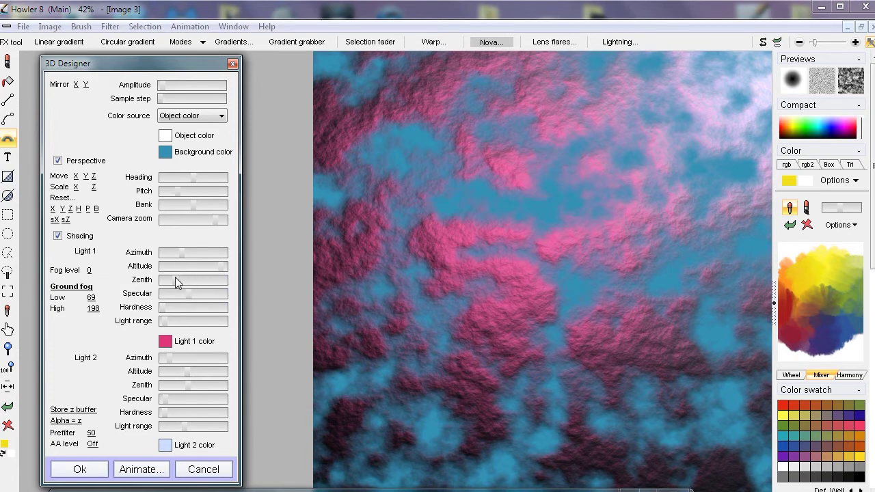
Step: Raise Light 1's zenith to its maximum, fine-tune its hardness, and apply the 3D Designer rendering to the image
left_click_drag(175, 279, 209, 294)
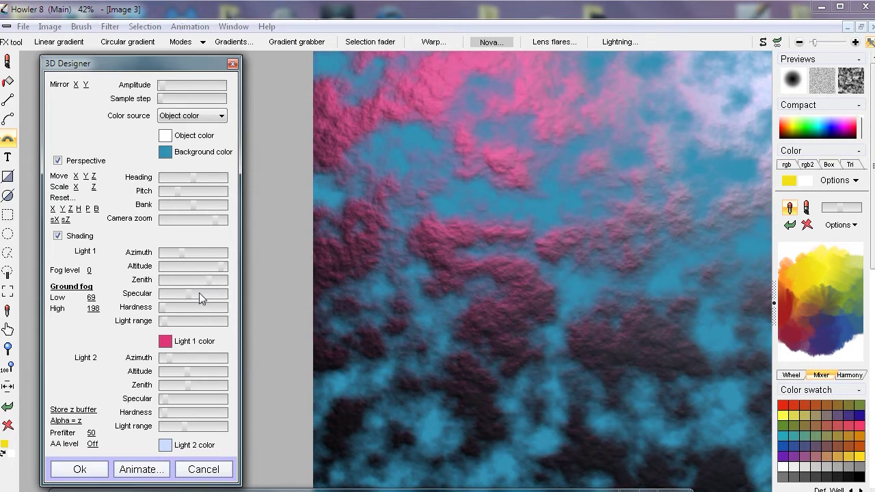
left_click_drag(186, 293, 280, 301)
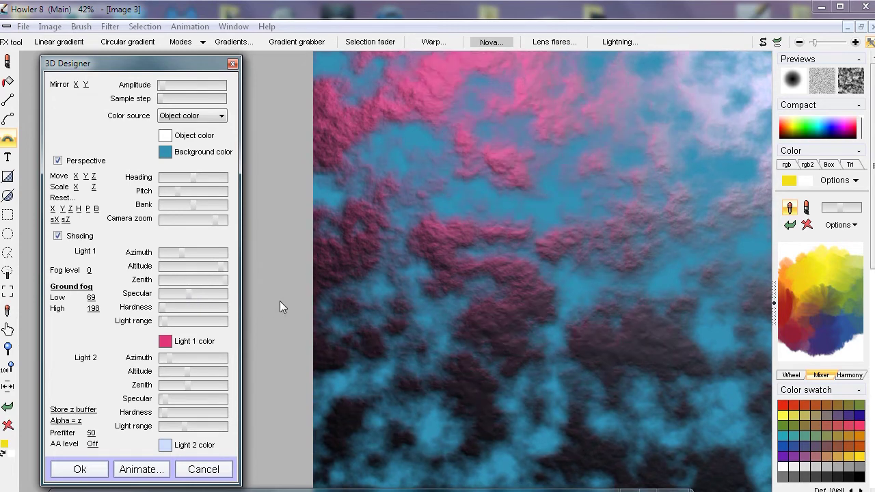
left_click(167, 308)
left_click_drag(168, 307, 163, 305)
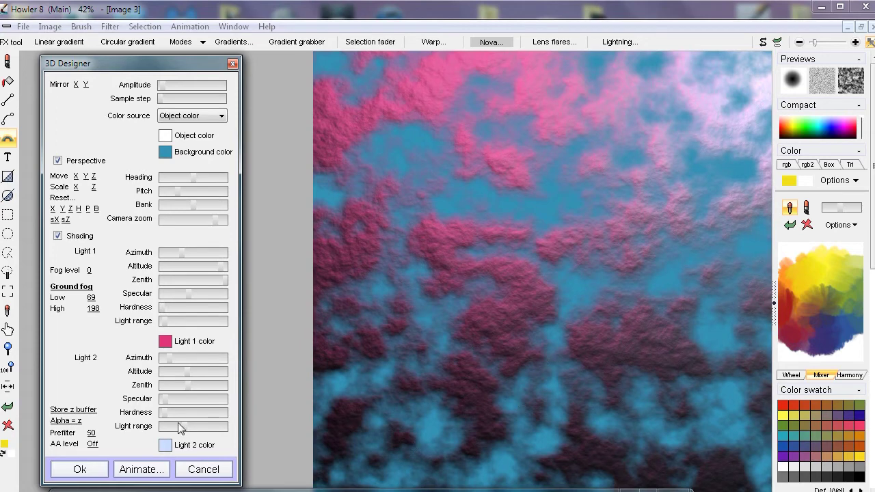
left_click(91, 471)
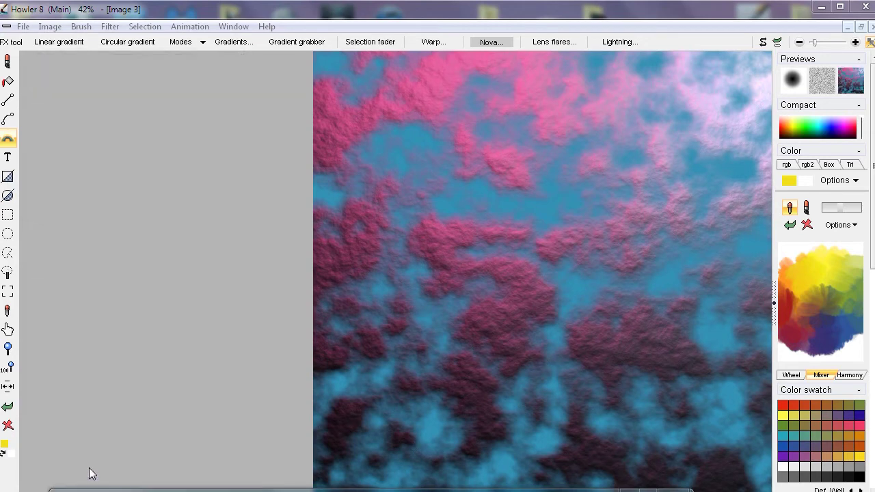
scroll(500, 299, "down", 3)
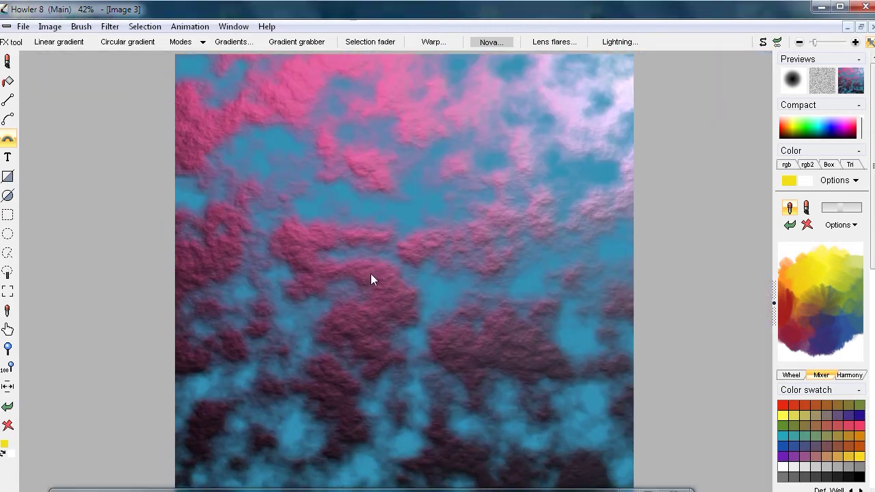
scroll(393, 259, "up", 1)
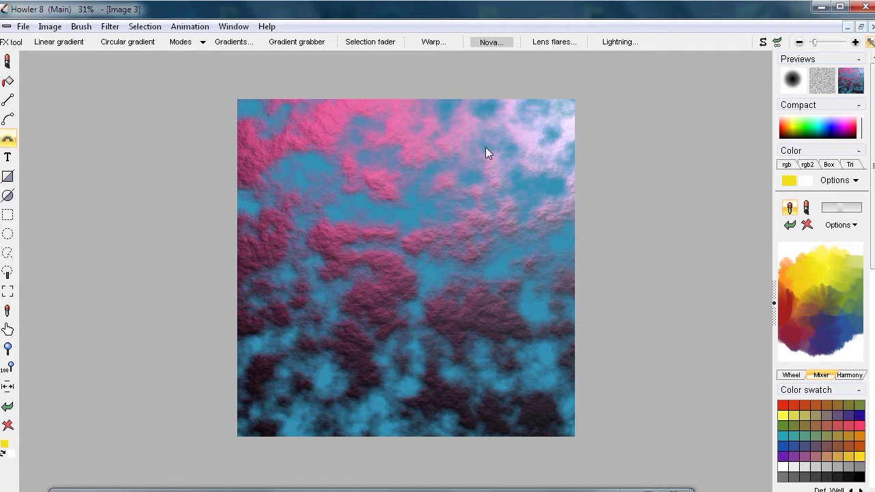
left_click(49, 26)
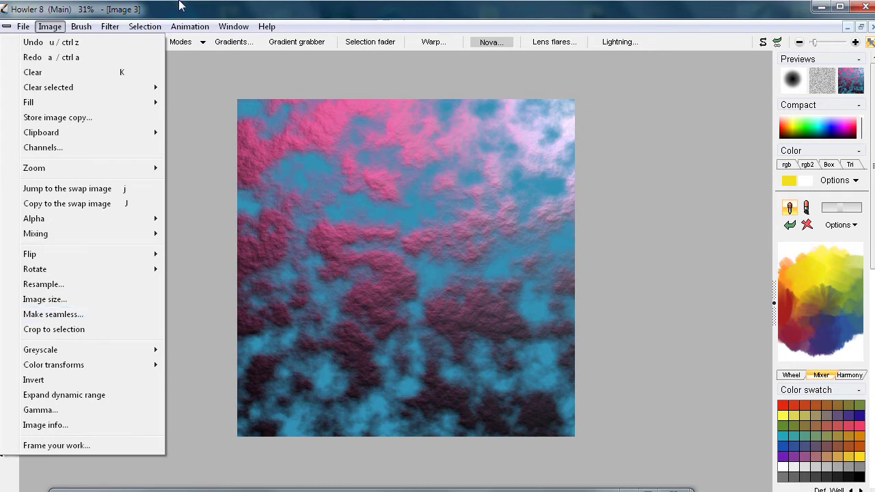
left_click(247, 253)
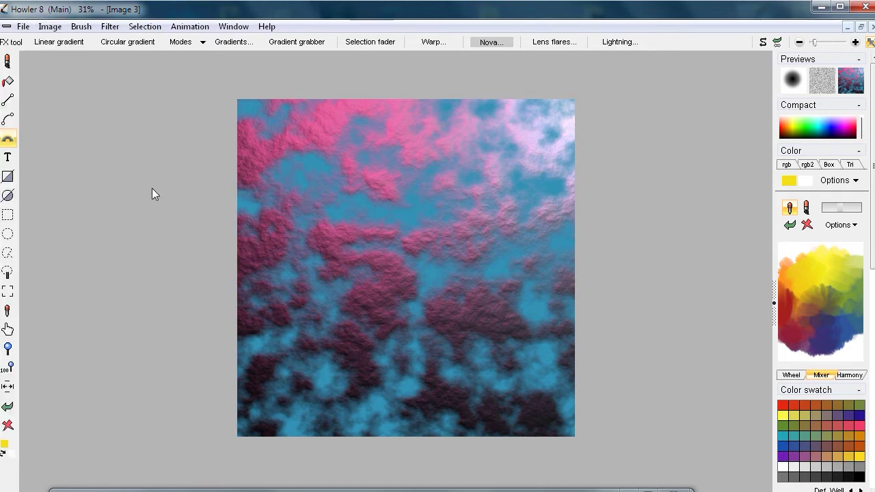
Step: Store a copy of the finished cloud image and place its thumbnail beside the canvas
left_click(49, 26)
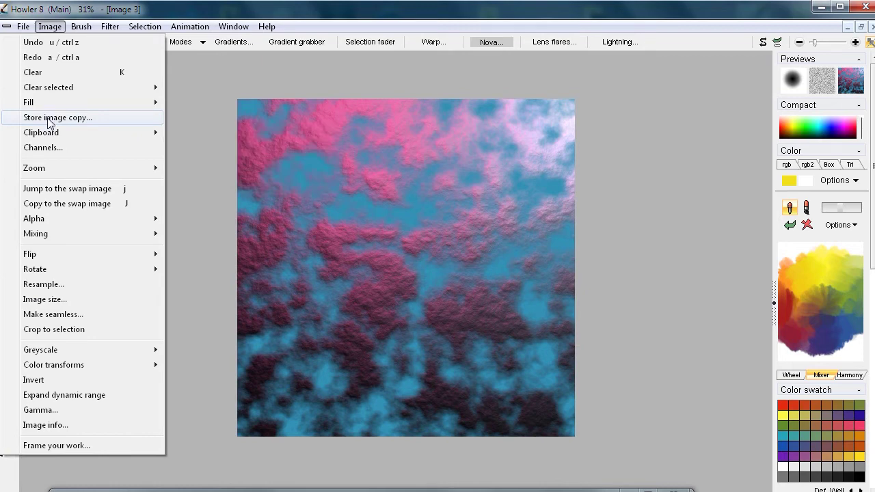
left_click(49, 118)
left_click(148, 144)
left_click(155, 147)
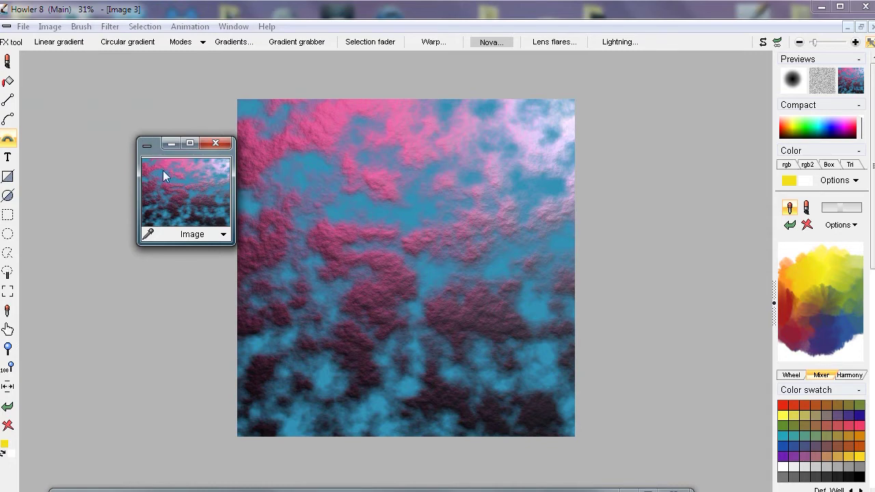
left_click(164, 171)
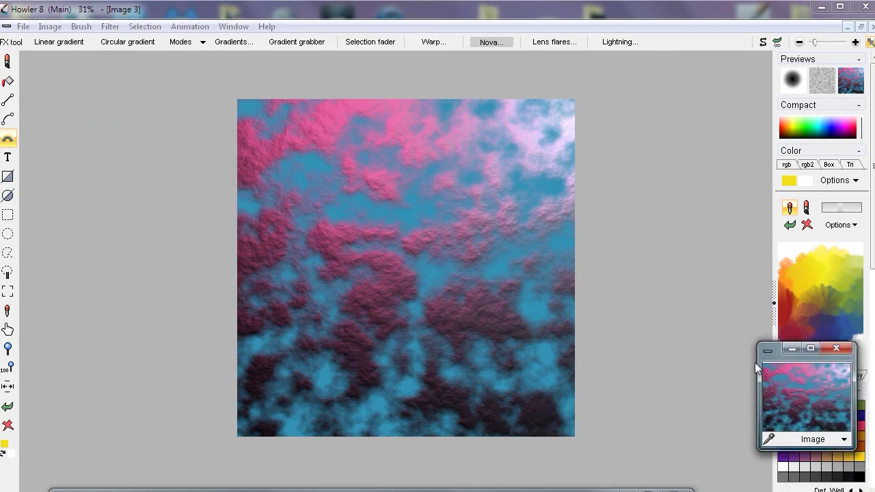
Step: Use the whole cloud image as the current brush and store a managed copy of that brush
left_click(81, 26)
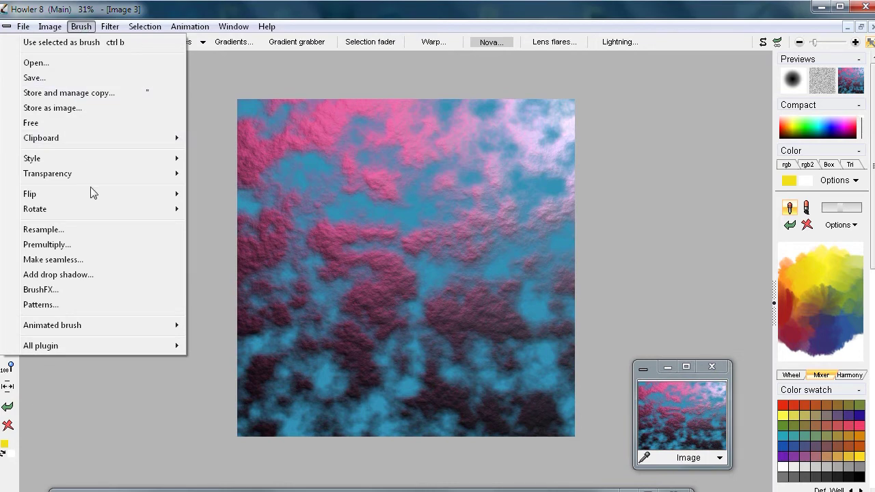
mouse_move(59, 142)
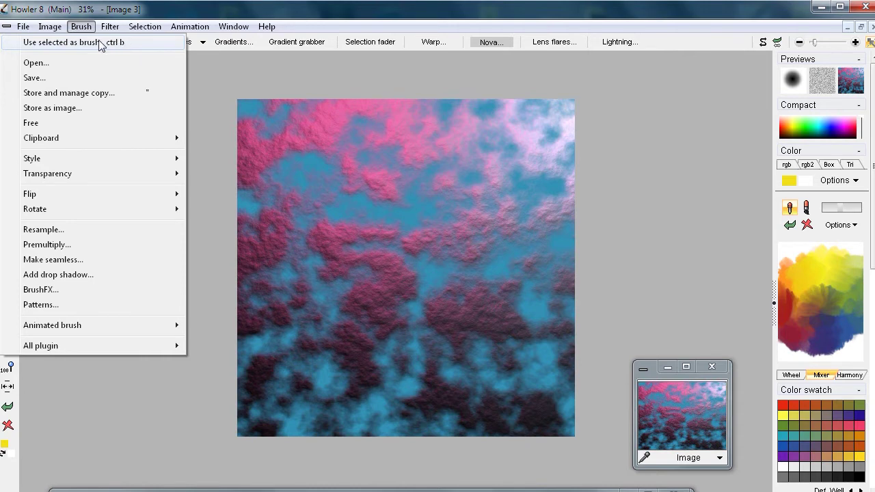
left_click(100, 42)
left_click(82, 26)
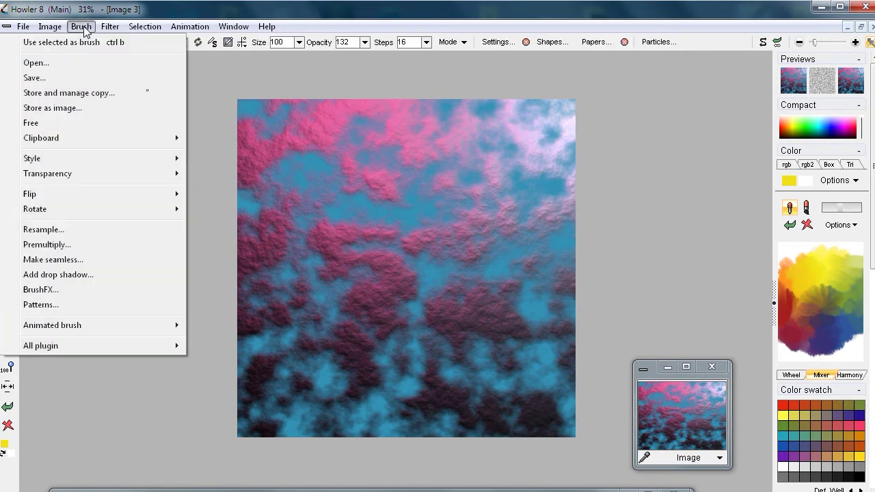
left_click(115, 93)
mouse_move(67, 30)
left_mouse_down()
mouse_move(668, 211)
mouse_move(684, 163)
left_mouse_up()
left_click(765, 159)
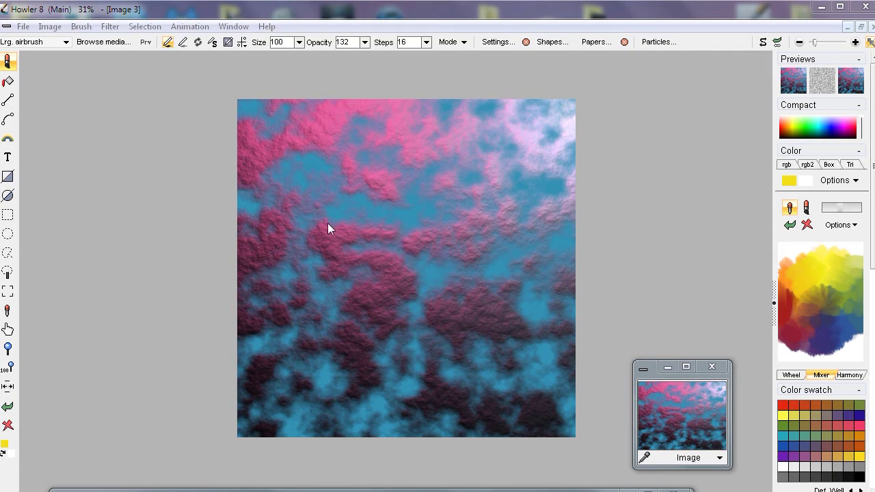
Step: Render a checkerboard over the image with linked Checker x and Checker y sizes of 96
middle_click_drag(343, 299, 463, 284)
scroll(463, 279, "up", 1)
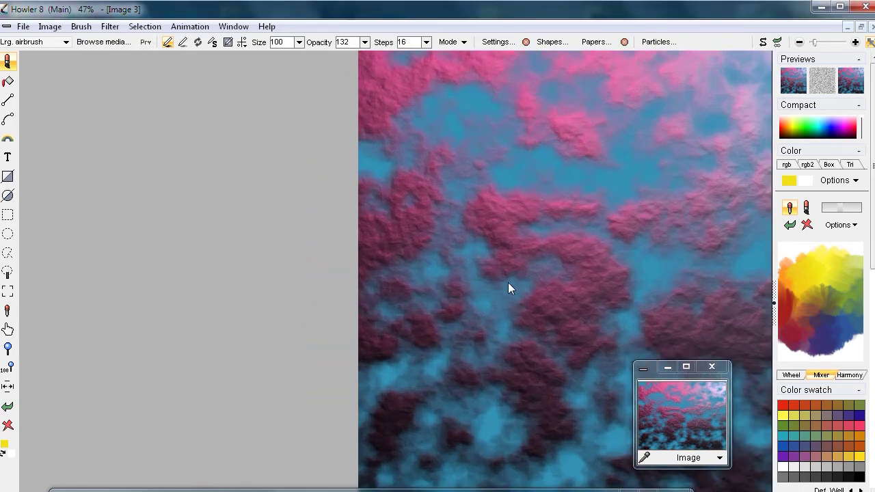
scroll(493, 286, "down", 1)
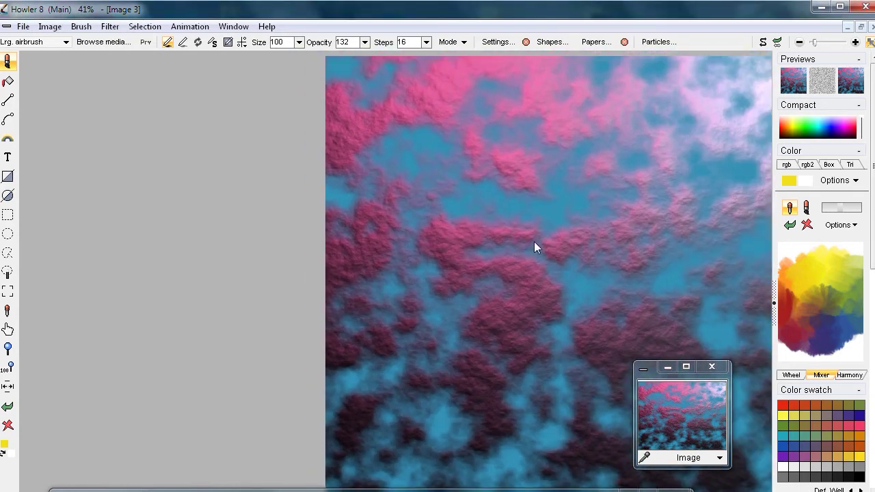
left_click(110, 26)
mouse_move(83, 190)
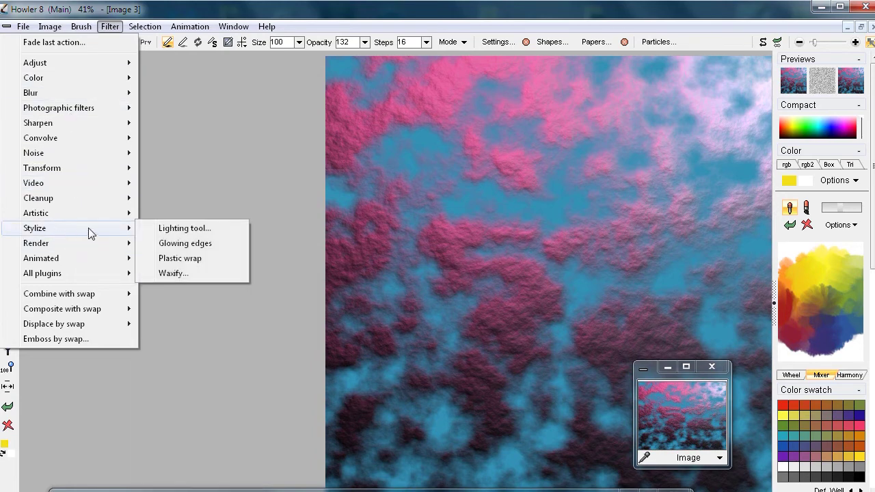
mouse_move(49, 244)
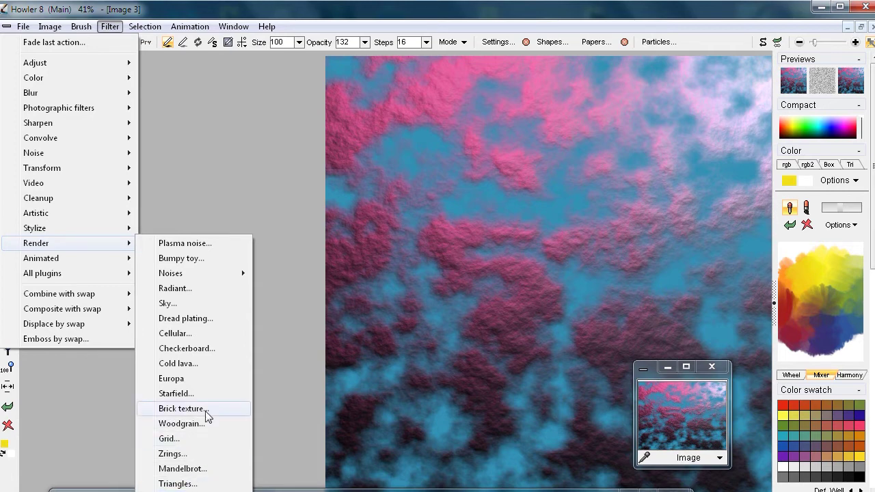
left_click(191, 348)
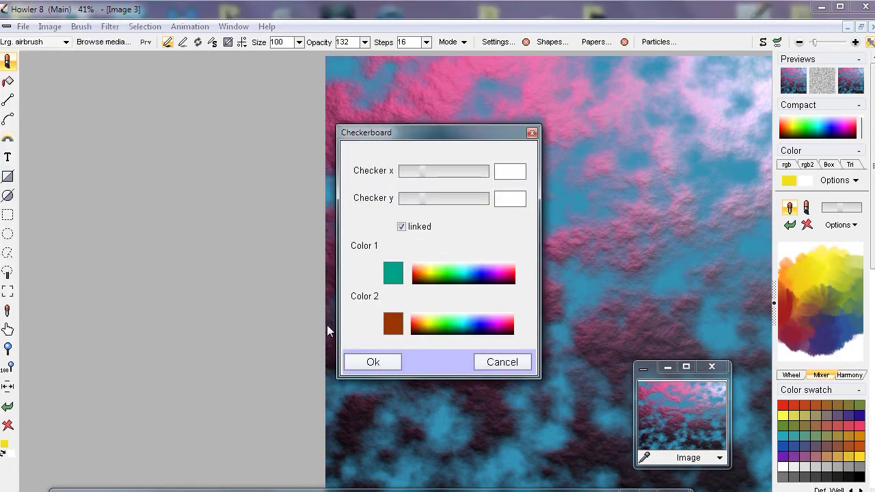
left_click_drag(347, 136, 186, 135)
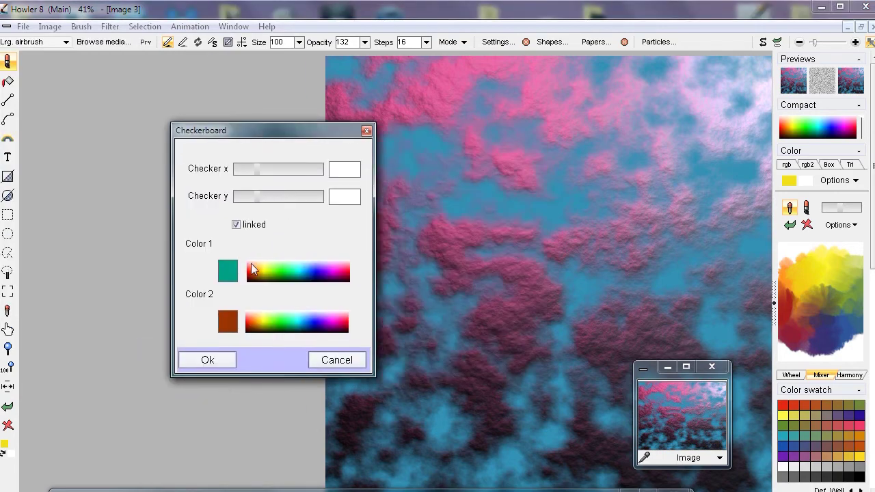
left_click_drag(258, 198, 305, 201)
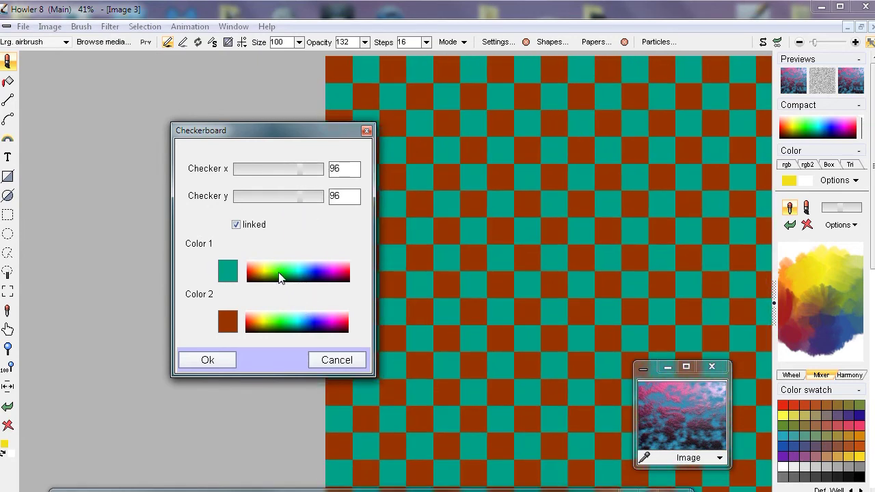
Step: Make checkerboard Color 1 light green and Color 2 blue, and apply the pattern
left_click_drag(279, 270, 282, 266)
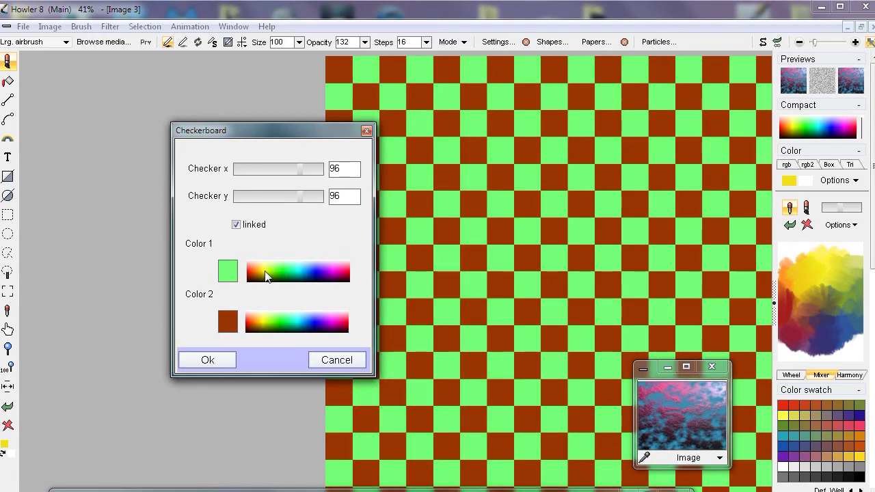
left_click_drag(317, 329, 318, 325)
left_click(208, 360)
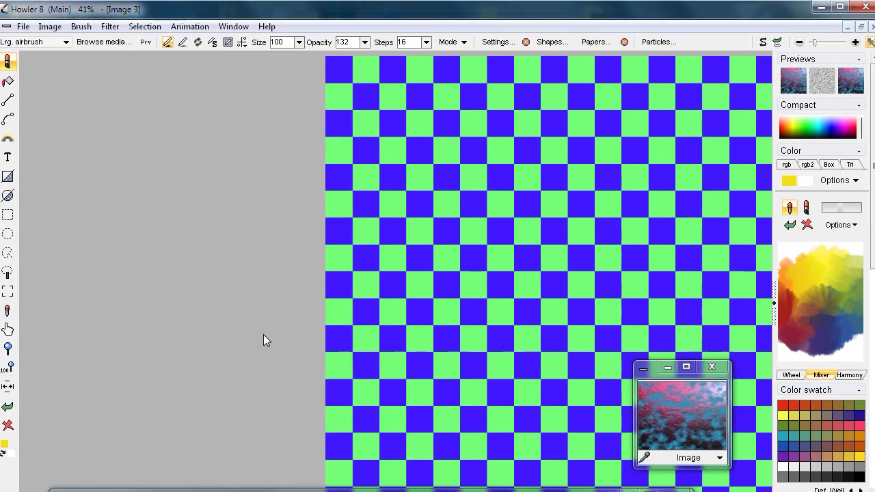
Step: Examine the green and blue checkerboard's squares and edges close up and as a whole
scroll(451, 246, "down", 2)
scroll(503, 236, "up", 1)
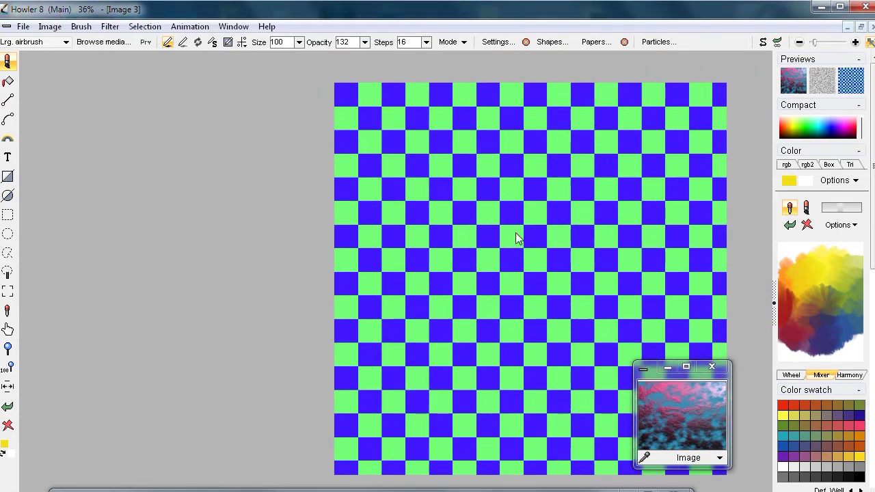
scroll(499, 238, "up", 4)
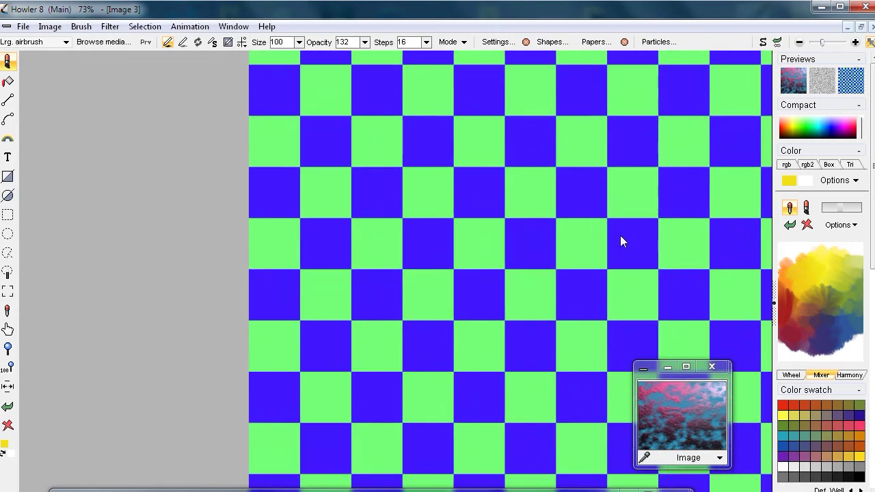
scroll(677, 246, "down", 3)
scroll(536, 254, "up", 6)
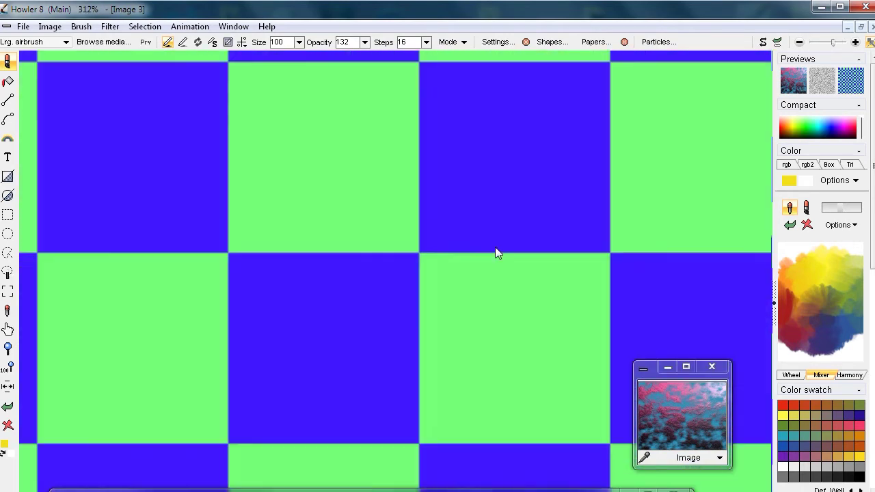
scroll(497, 253, "down", 6)
scroll(508, 240, "down", 1)
scroll(508, 240, "up", 2)
middle_click_drag(563, 234, 433, 230)
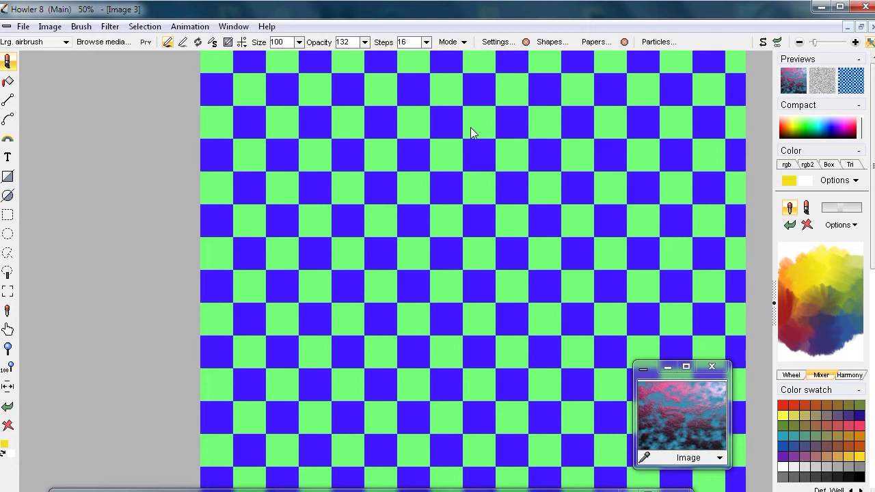
Step: Open the Puppy Ray renderer from the experimental features and set its camera zoom to 1
key("ctrl+shift+e")
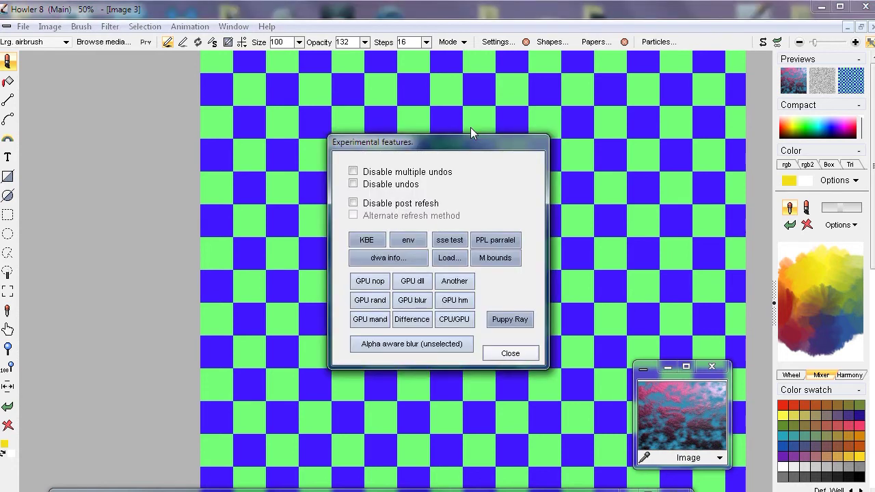
left_click_drag(510, 142, 45, 122)
left_click(56, 302)
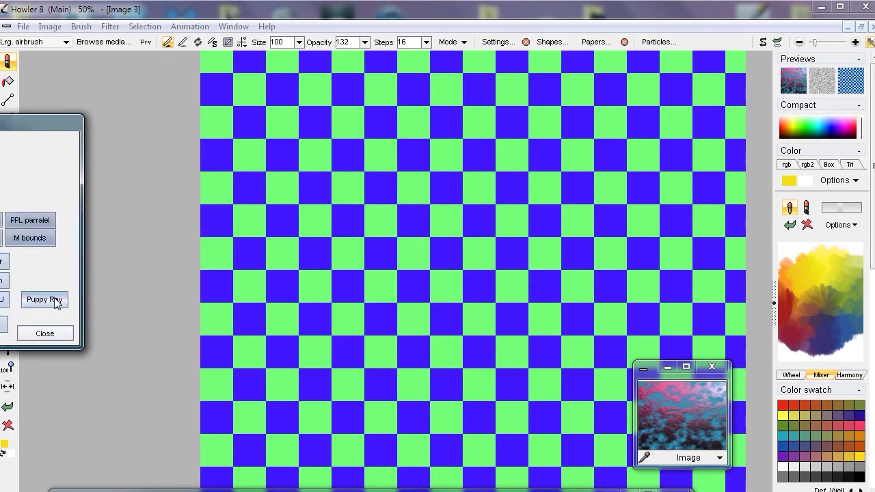
left_click_drag(104, 42, 127, 141)
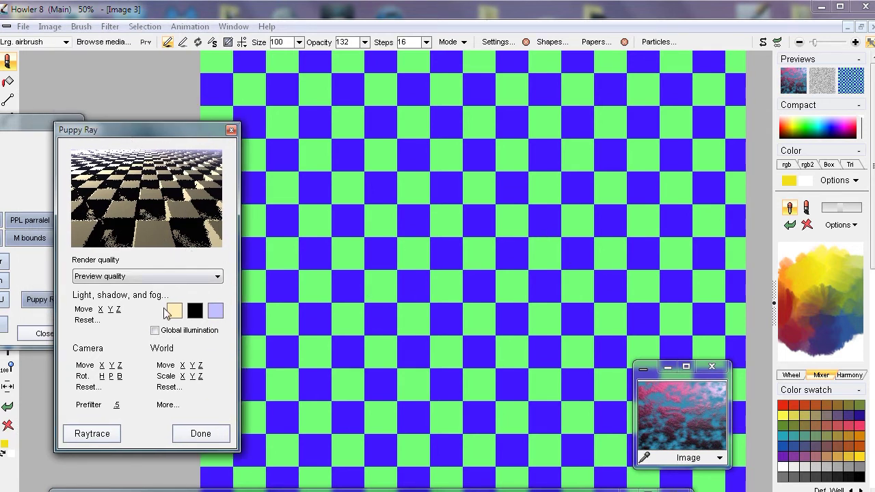
left_click(172, 406)
double_click(407, 213)
type("1")
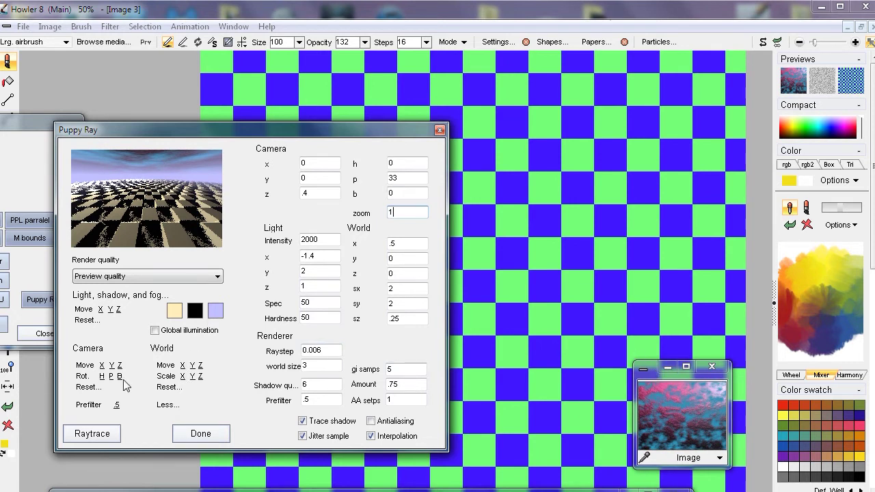
Step: Rotate the Puppy Ray camera to a heading of about 32.7 and a pitch of -49, and leave the renderer without raytracing
left_click_drag(102, 376, 139, 401)
left_click_drag(111, 376, 2, 393)
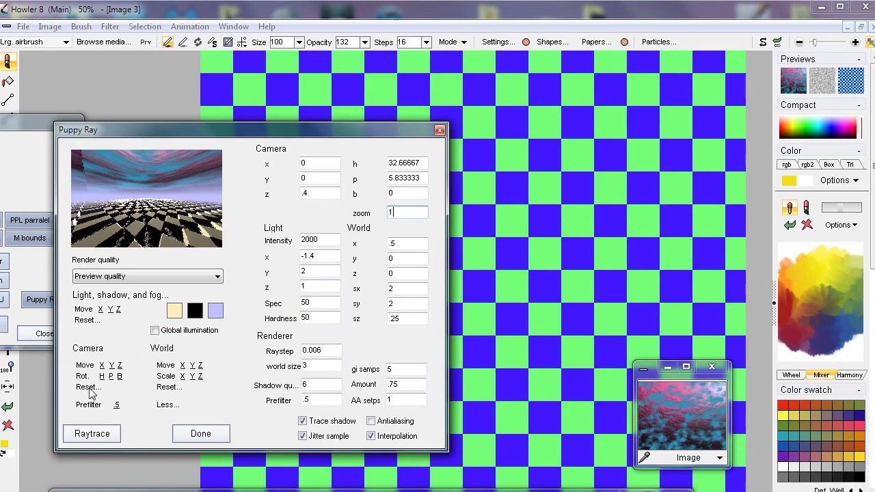
left_click_drag(111, 380, 8, 424)
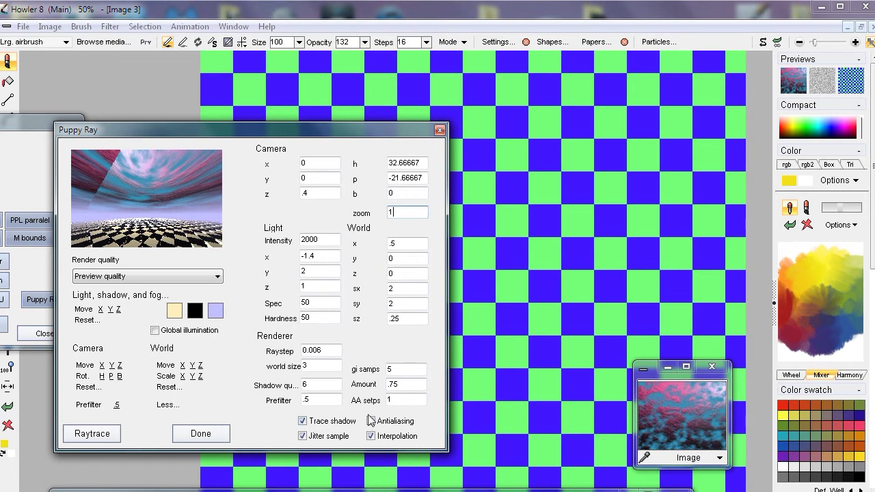
left_click_drag(111, 377, 7, 405)
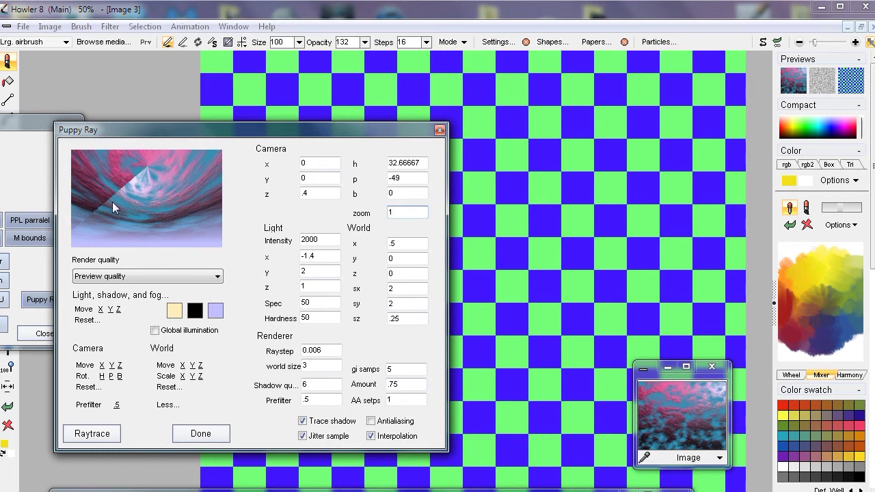
left_click(209, 434)
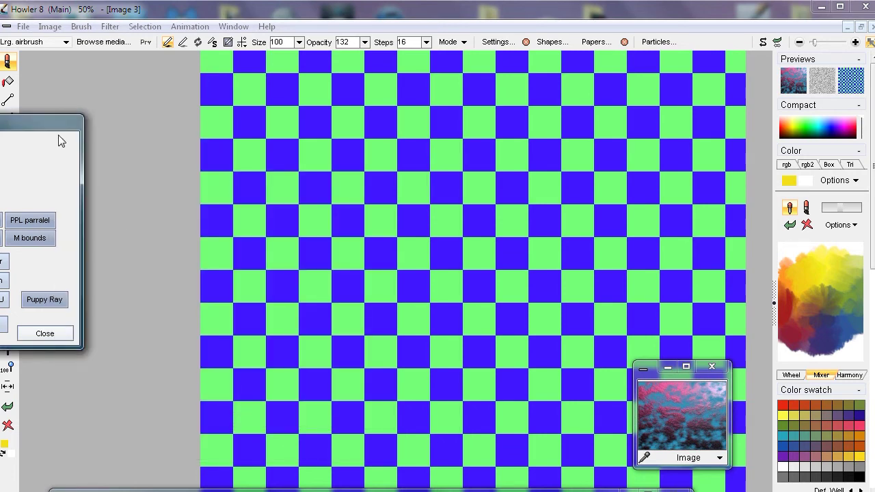
Step: Undo the premature return to the cloud image and store a copy of the checkerboard, placing its thumbnail beside the canvas
left_click_drag(40, 122, 205, 491)
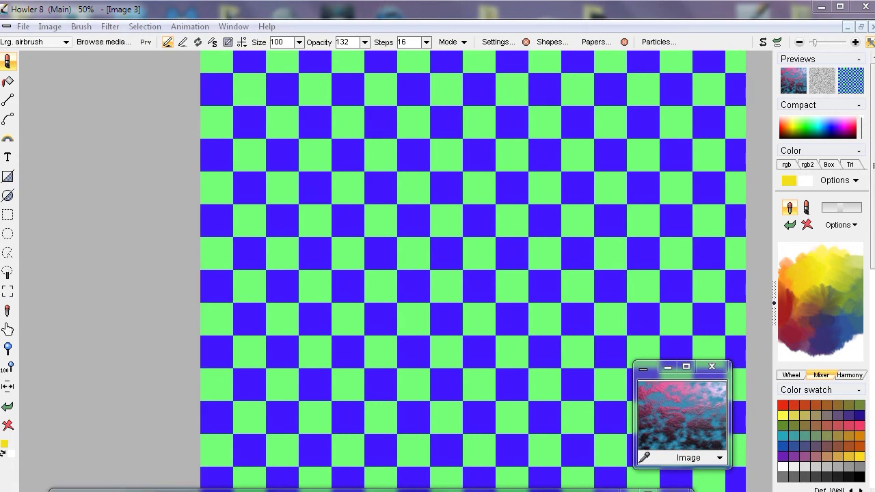
left_click(678, 412)
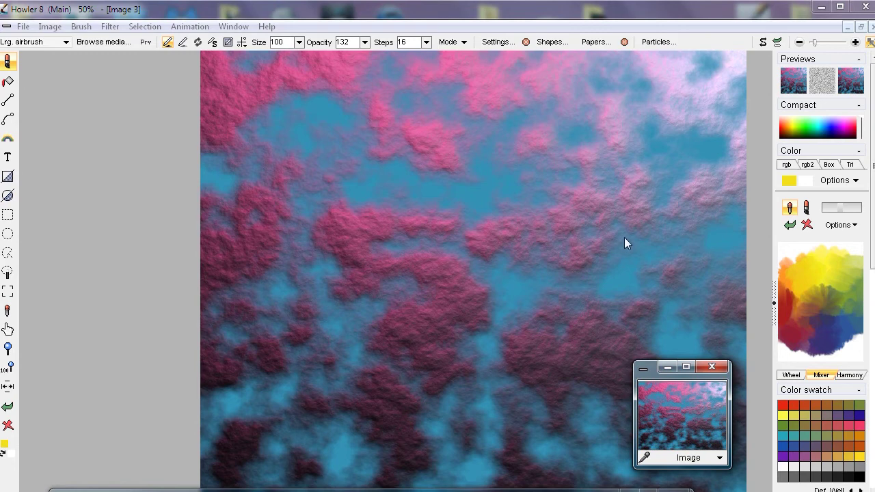
left_click(9, 406)
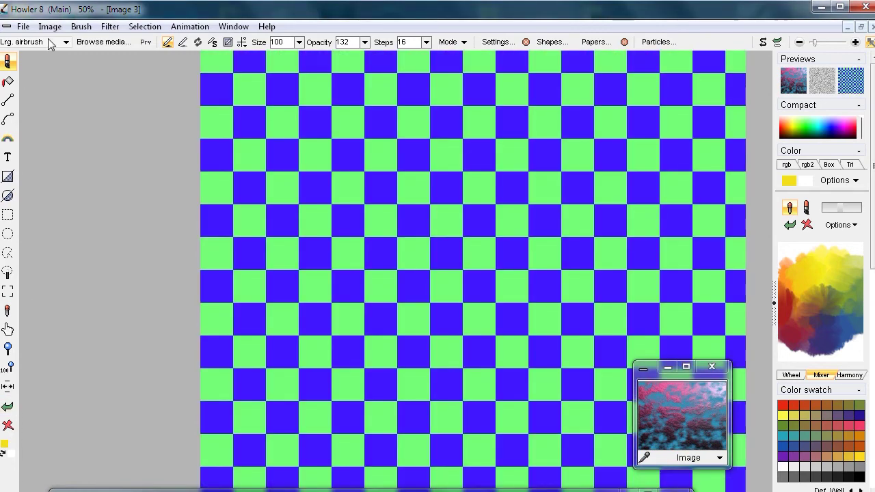
left_click(50, 26)
left_click(68, 117)
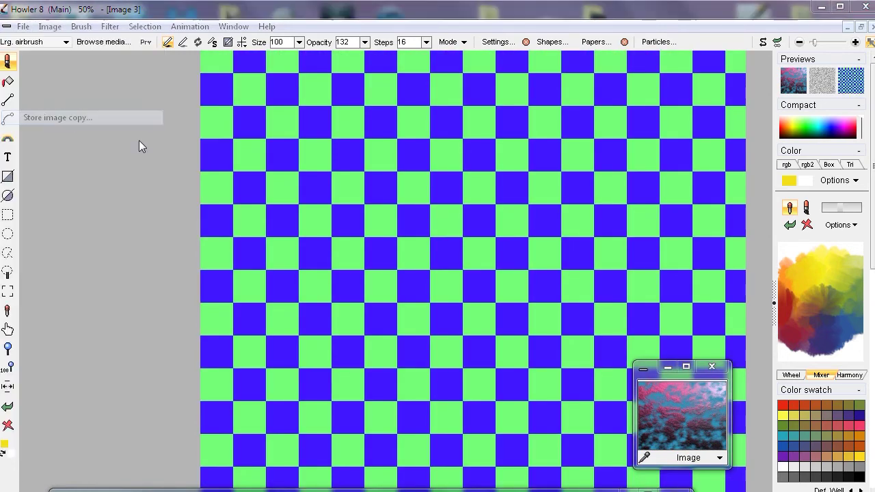
left_click_drag(72, 66, 82, 463)
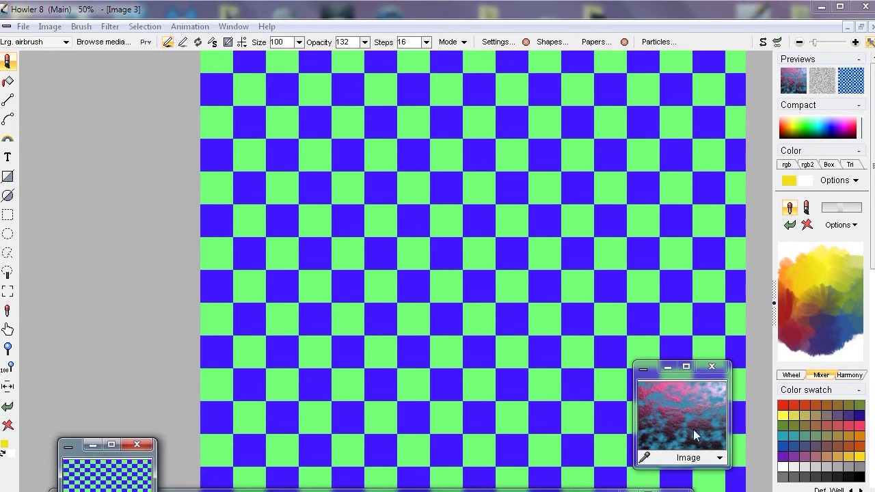
Step: Load the stored cloud image copy back onto the canvas
left_click(691, 405)
scroll(540, 254, "down", 2)
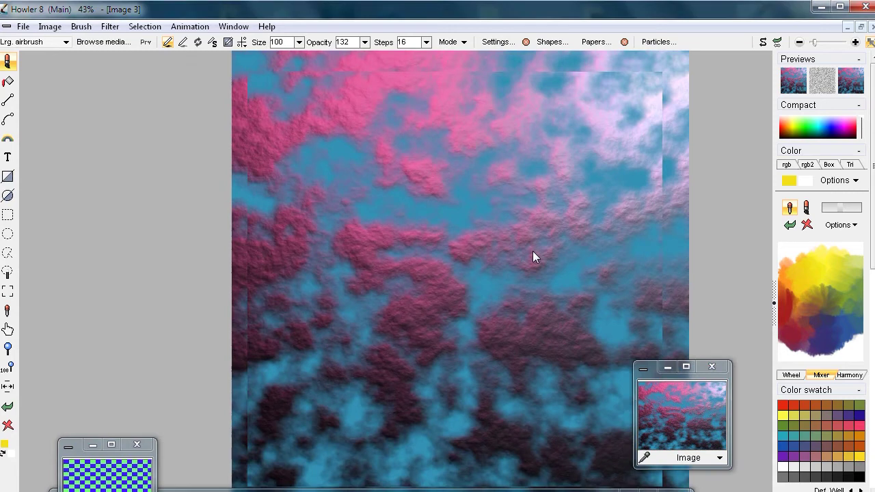
scroll(511, 253, "up", 1)
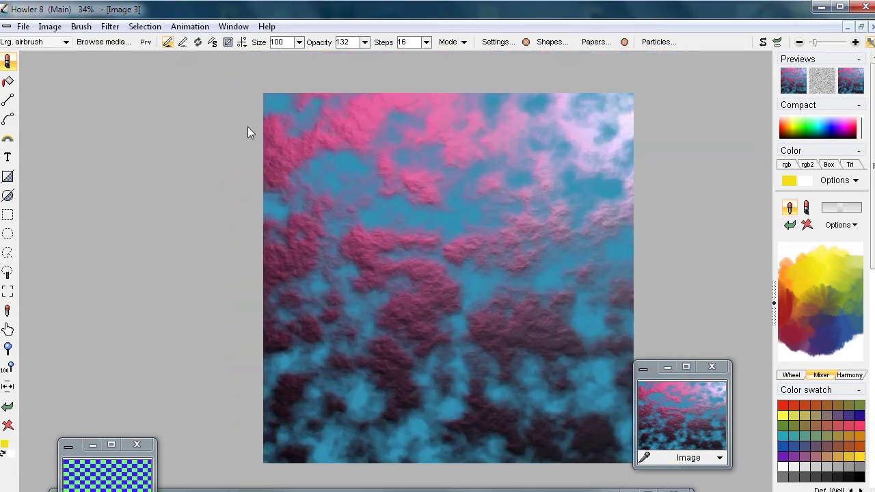
Step: Bring the cloud brush's buffer window into view and toggle the brush preview on and off over the canvas
left_click(50, 27)
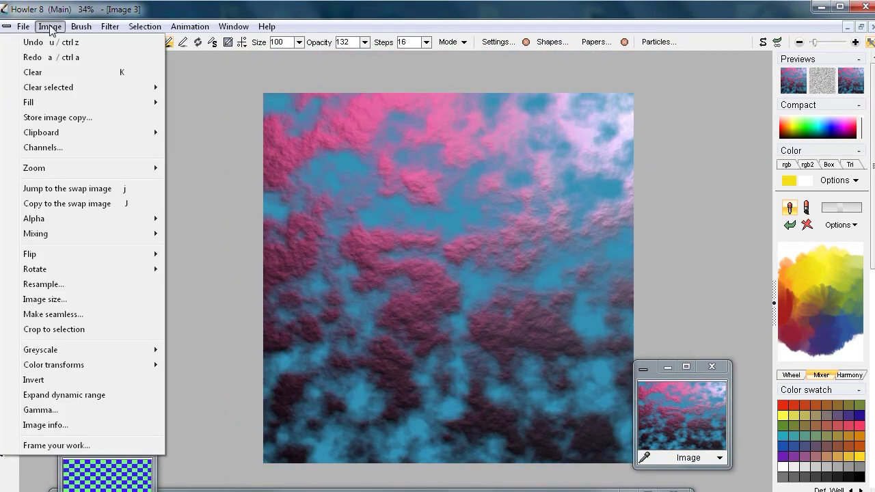
left_click(109, 13)
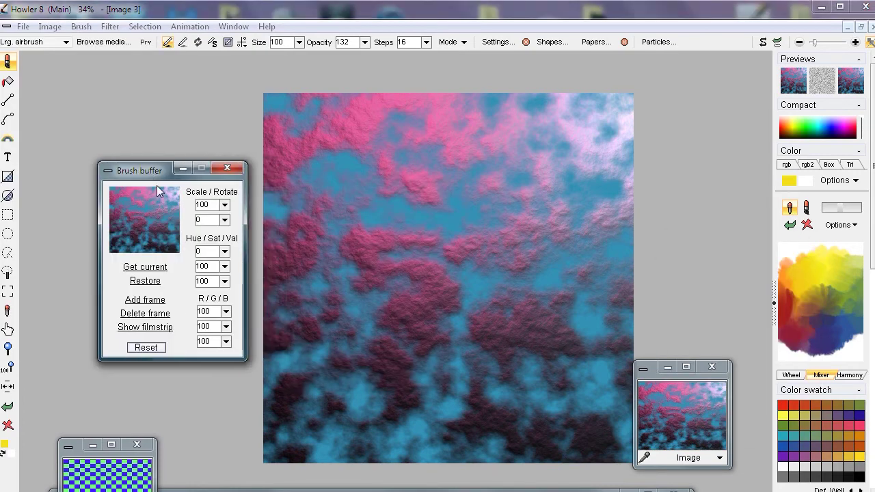
left_click(145, 44)
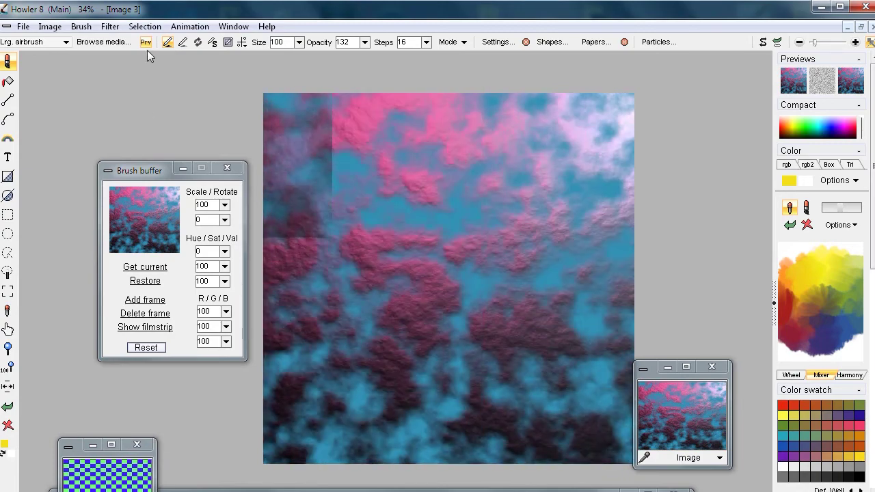
left_click(145, 42)
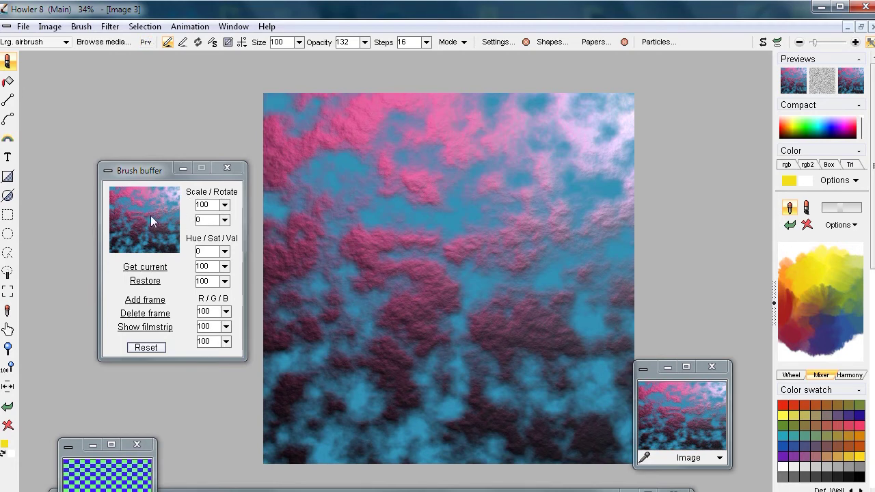
Step: Make the cloud brush seamless with 30% horizontal and 29% vertical trim, applied to the brush and keeping its original size
left_click(82, 27)
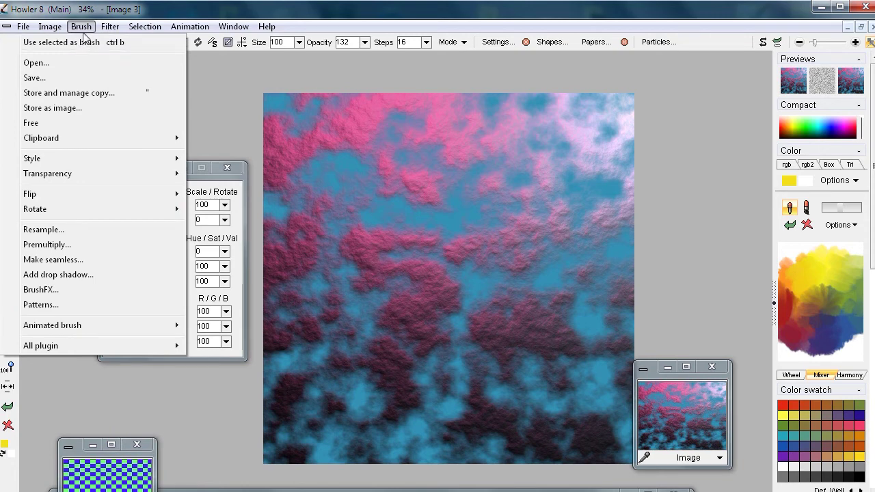
left_click(69, 261)
left_click_drag(550, 239, 566, 254)
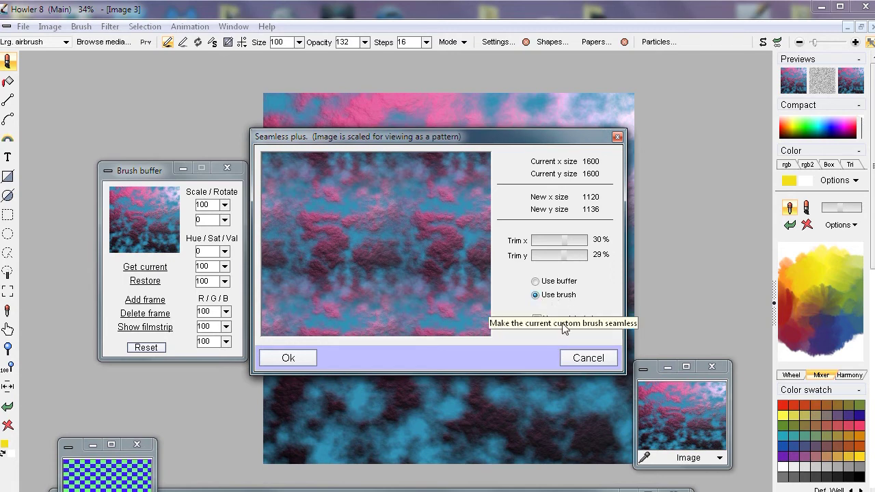
left_click(537, 320)
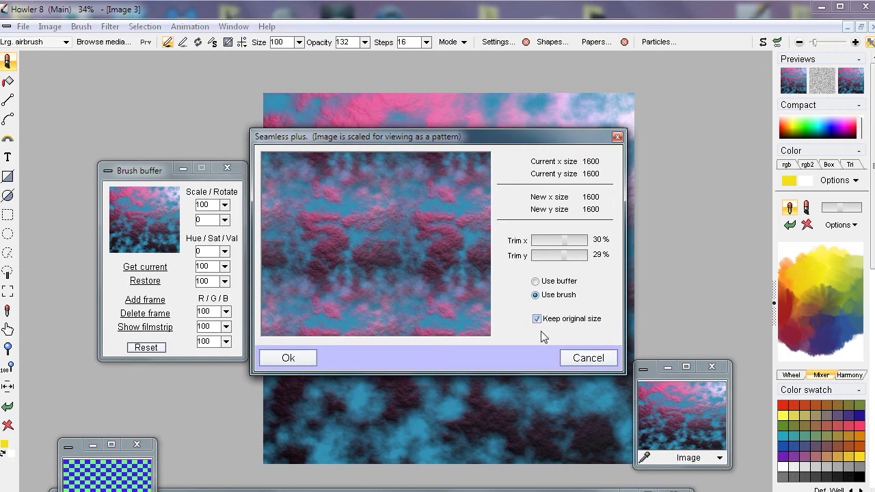
left_click(305, 363)
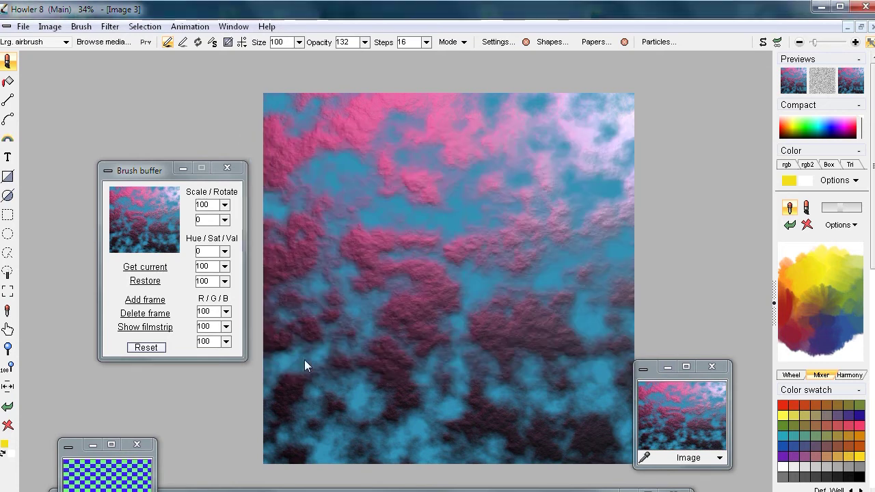
Step: Store a copy of the seamless cloud brush, close the old brush buffer and move the new one clear of the canvas
left_click(81, 27)
left_click(103, 96)
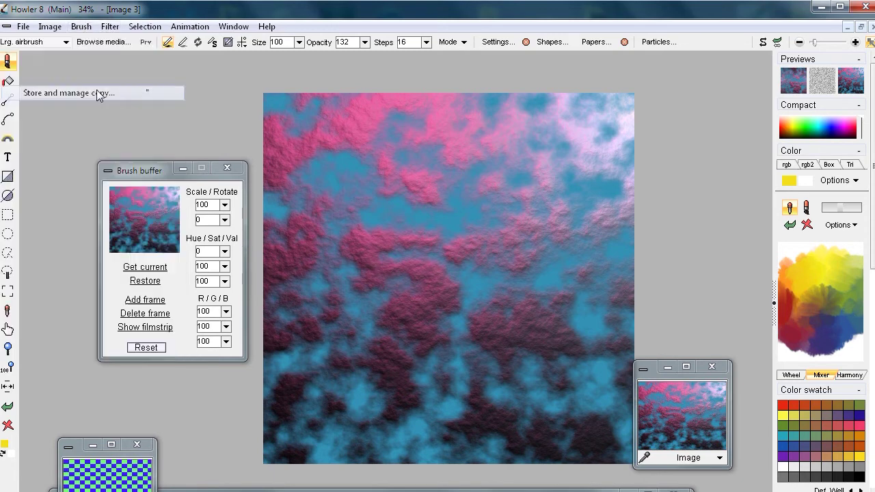
mouse_move(109, 79)
left_mouse_down()
mouse_move(373, 172)
mouse_move(308, 174)
left_mouse_up()
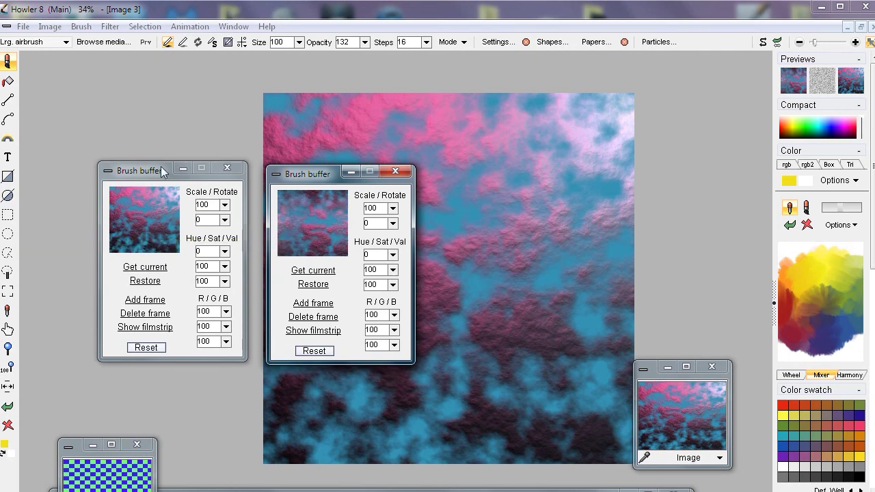
left_click(227, 168)
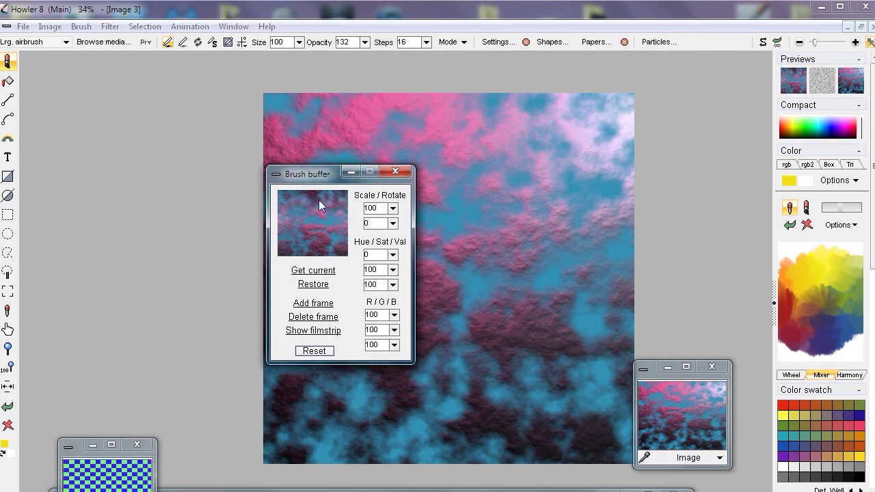
mouse_move(318, 174)
left_mouse_down()
mouse_move(508, 160)
mouse_move(718, 128)
mouse_move(706, 150)
mouse_move(874, 281)
left_mouse_up()
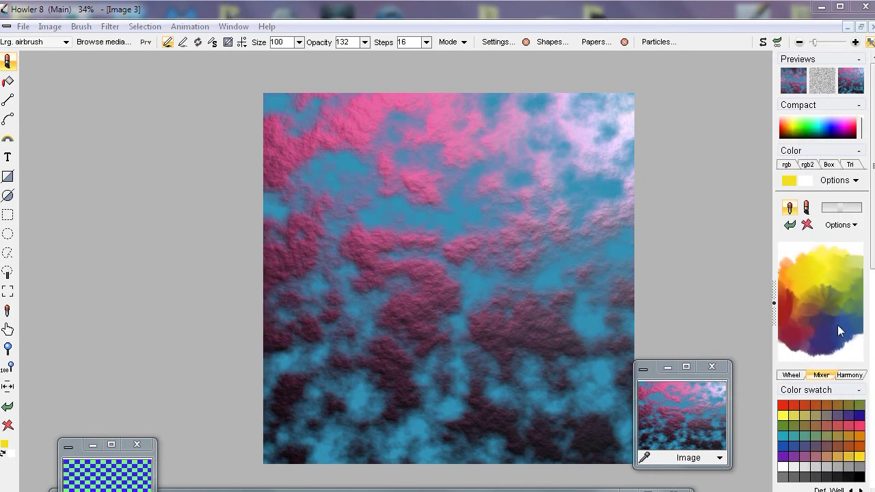
Step: Load the stored checkerboard onto the canvas and open Puppy Ray from the experimental features
left_click(136, 445)
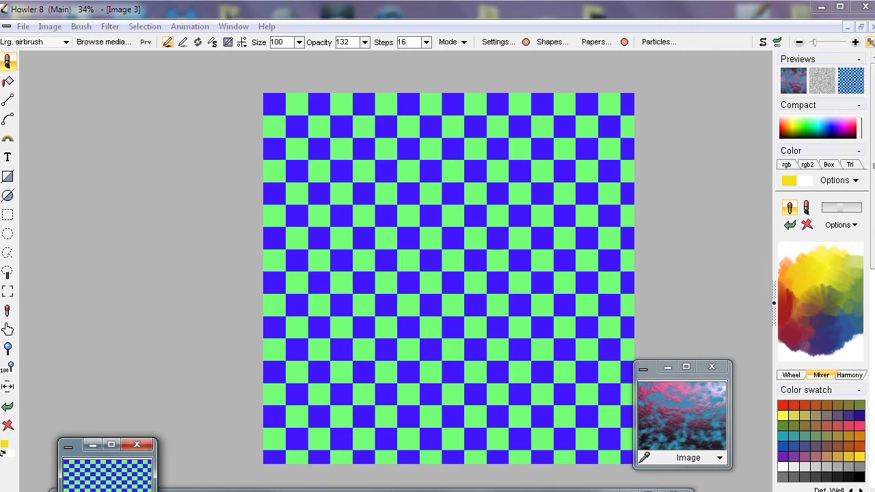
key("ctrl+shift+e")
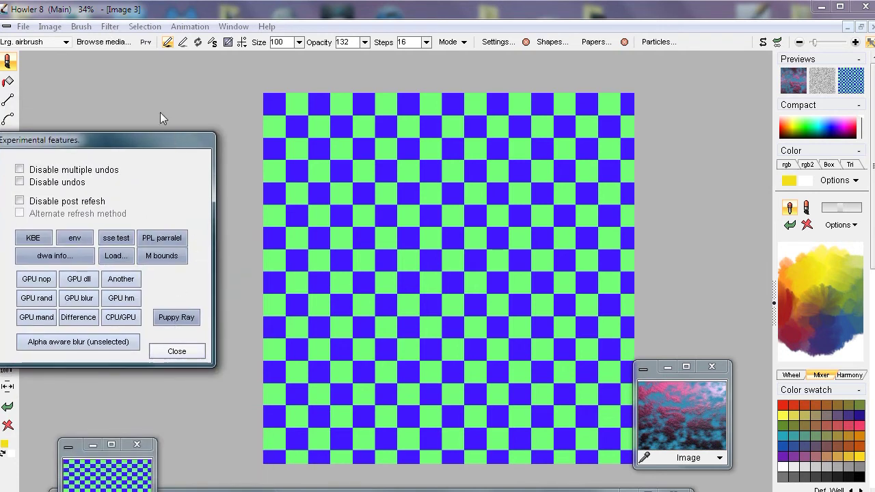
left_click_drag(161, 145, 32, 145)
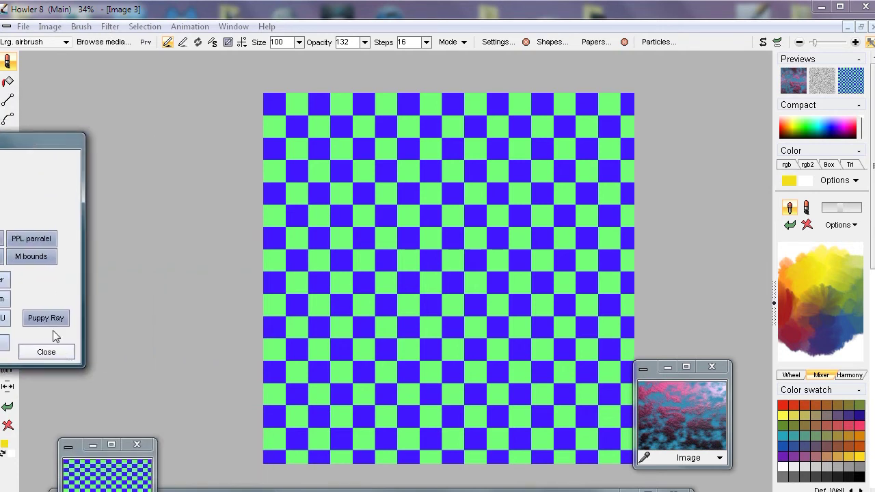
left_click(45, 318)
left_click_drag(250, 136, 231, 91)
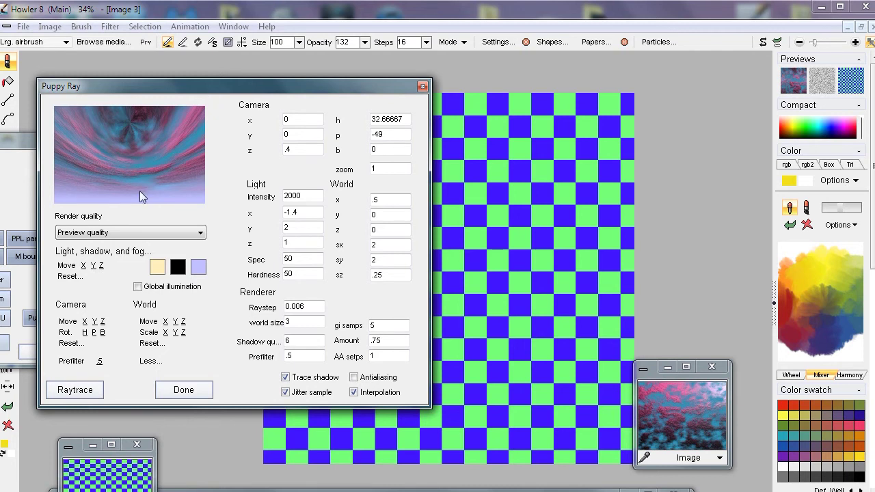
Step: Set the Puppy Ray camera zoom to 3 and level its pitch to 0
double_click(401, 169)
type("3")
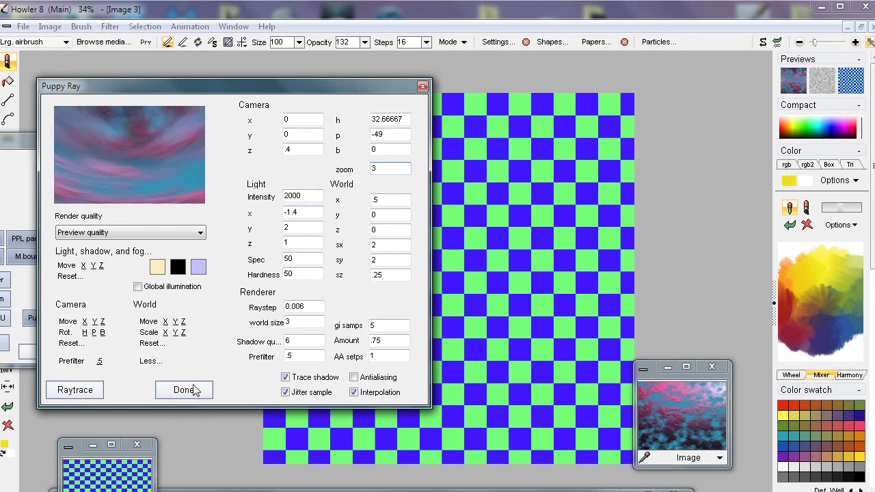
left_click_drag(94, 335, 296, 361)
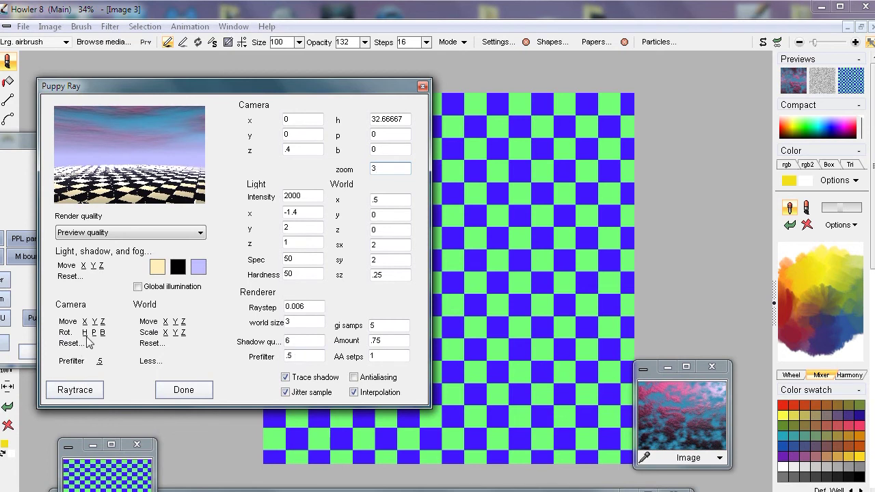
Step: Adjust the camera height to a z of 0.475 and tilt its pitch to 10
mouse_move(103, 323)
left_mouse_down()
mouse_move(130, 326)
mouse_move(89, 335)
mouse_move(98, 334)
left_mouse_up()
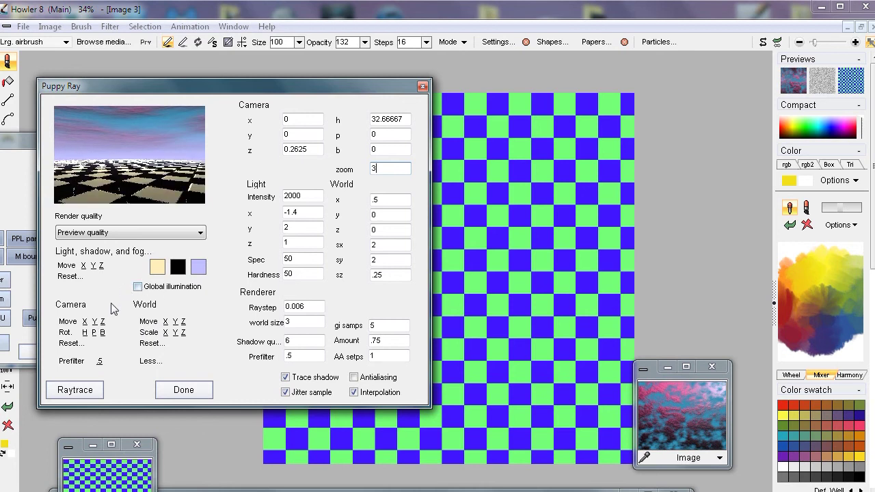
left_click_drag(107, 326, 124, 328)
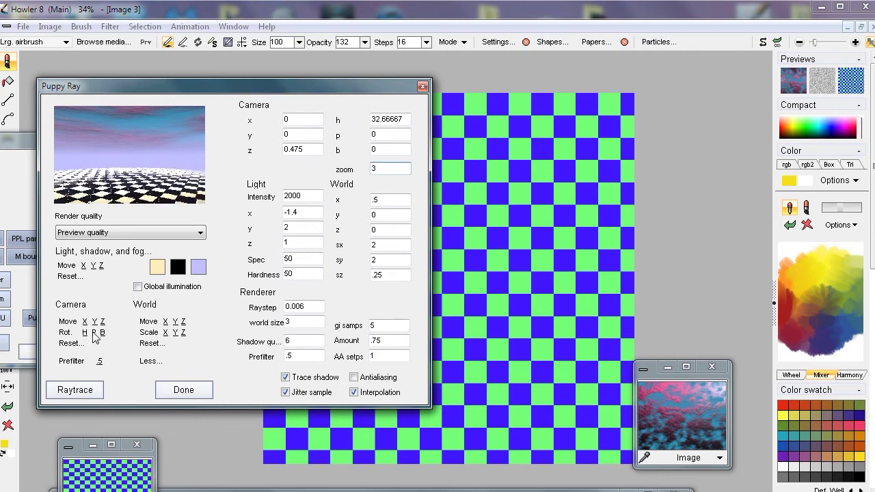
left_click_drag(95, 335, 138, 307)
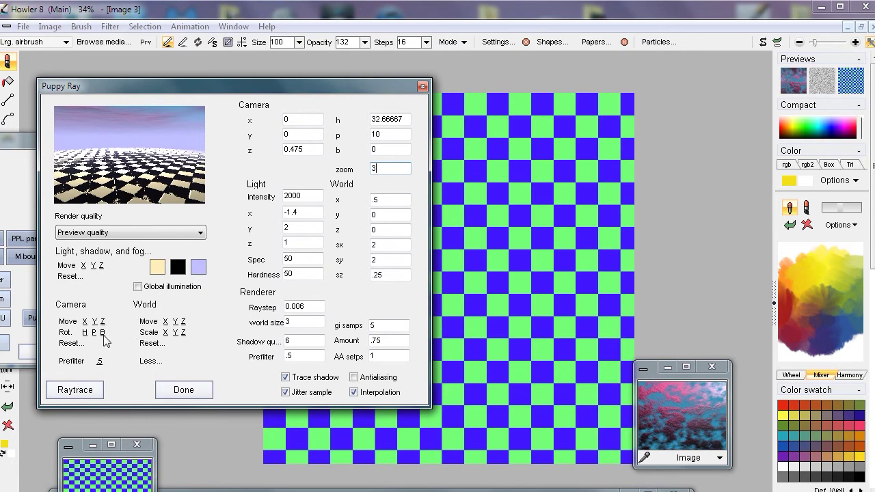
Step: Bank the camera to about -49.3 and bring its pitch to about -1.2
left_click_drag(102, 333, 41, 343)
left_click_drag(106, 336, 12, 352)
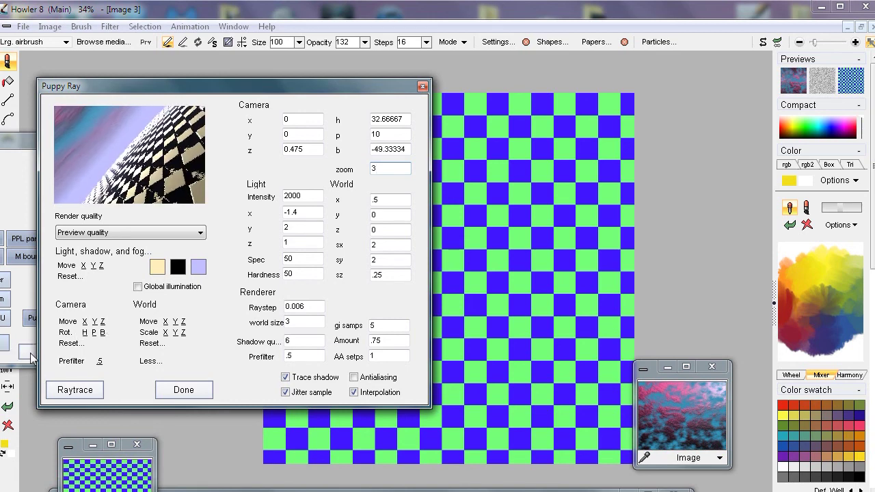
left_click_drag(94, 333, 47, 336)
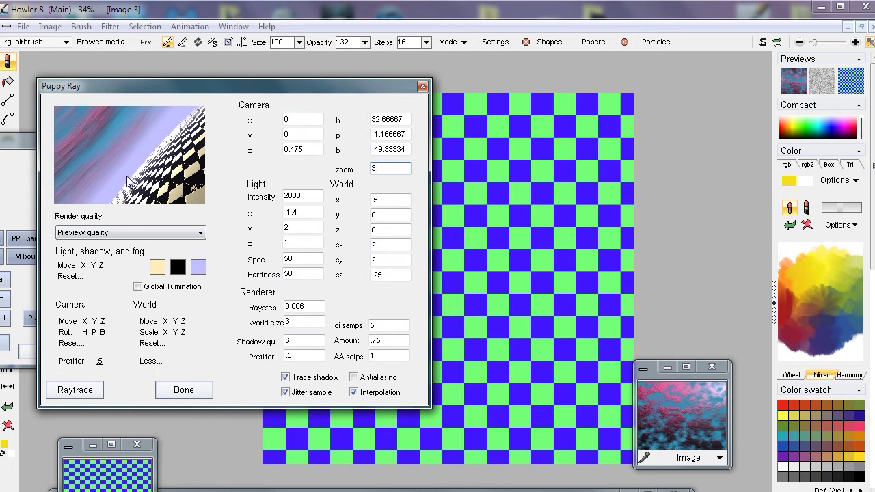
Step: Try renderer world sizes of 1, 0, 2 and 4, and settle on 5
left_click(300, 323)
type("1")
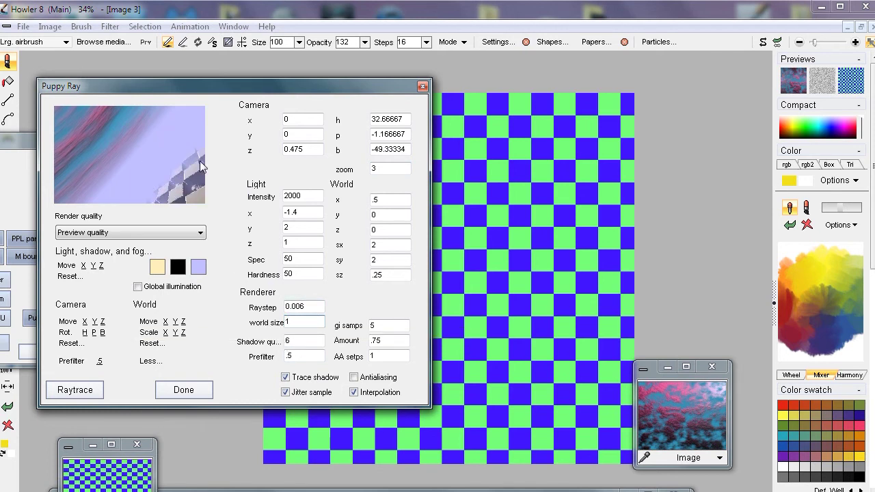
left_click_drag(297, 326, 258, 327)
type("0")
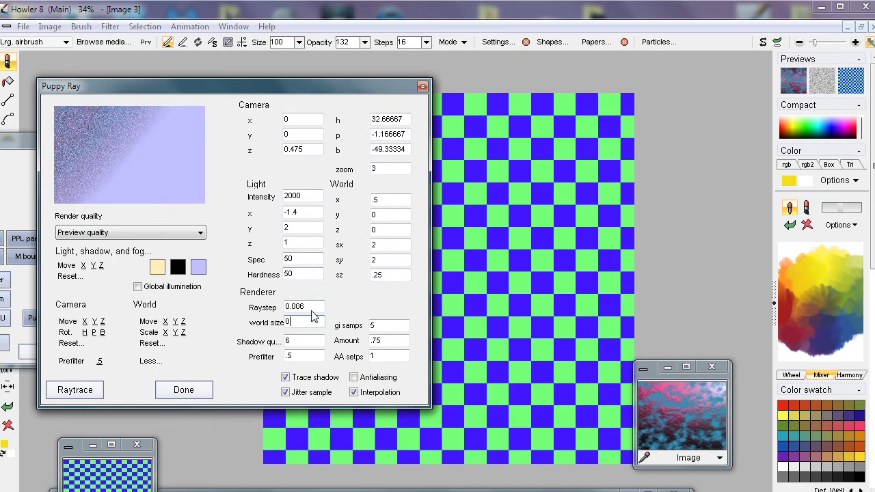
left_click_drag(292, 324, 249, 329)
type("2")
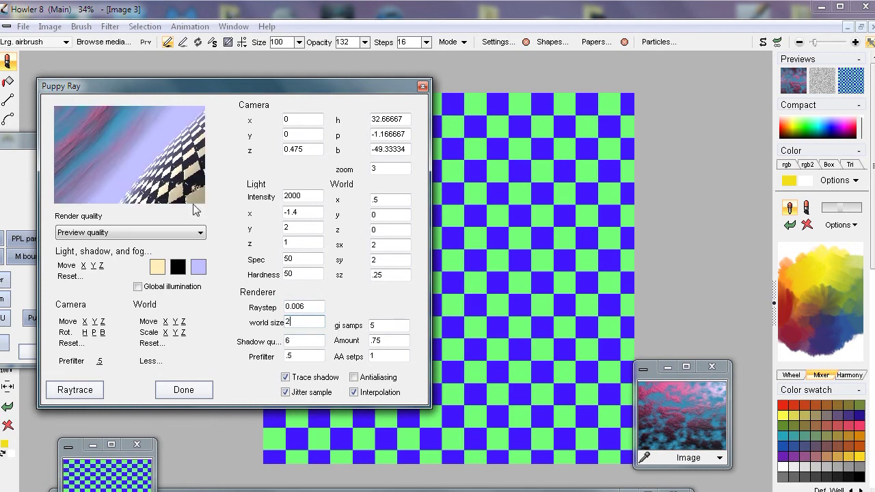
left_click_drag(308, 325, 246, 327)
type("4")
left_click_drag(305, 322, 237, 323)
type("5")
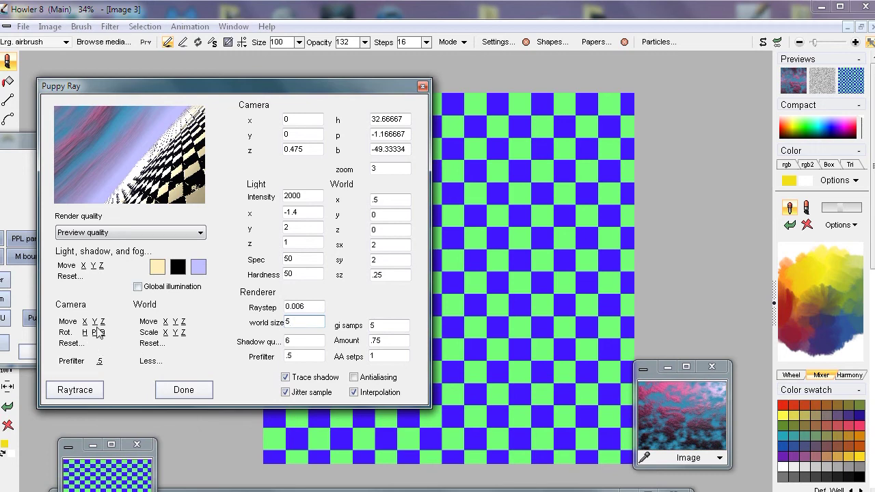
Step: Move the camera along its y axis to about 7.56 and enable global illumination
left_click_drag(95, 322, 69, 357)
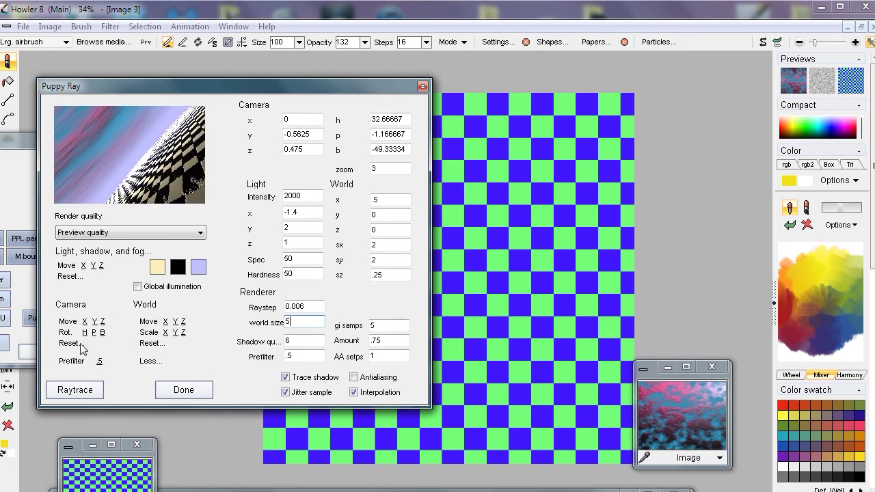
left_click_drag(94, 323, 541, 309)
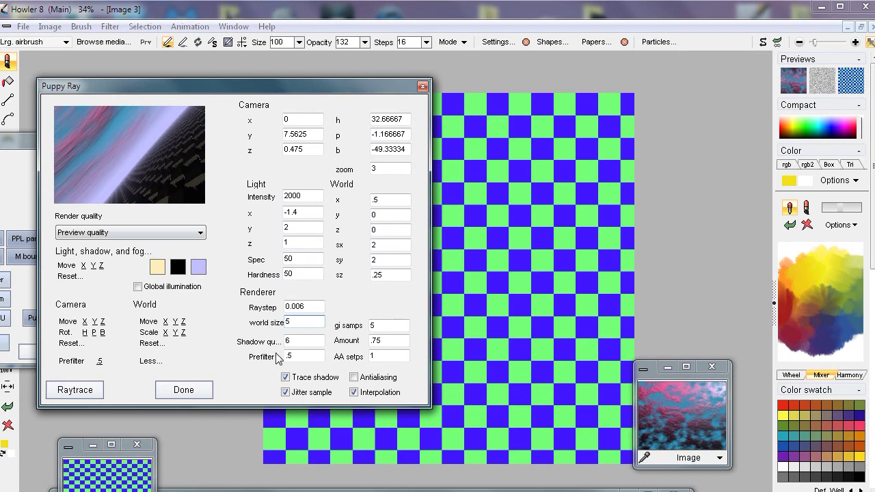
left_click(138, 286)
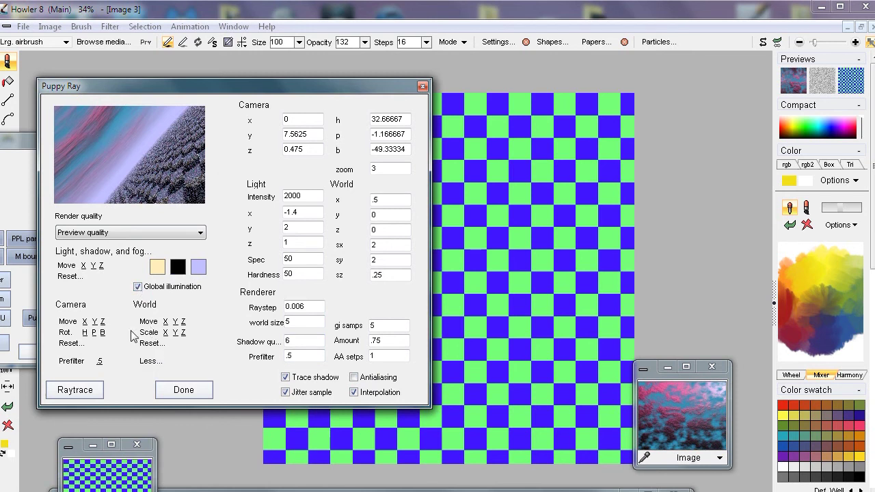
Step: Set the render quality to High quality, move the Puppy Ray window off the canvas and start the raytrace
left_click(117, 234)
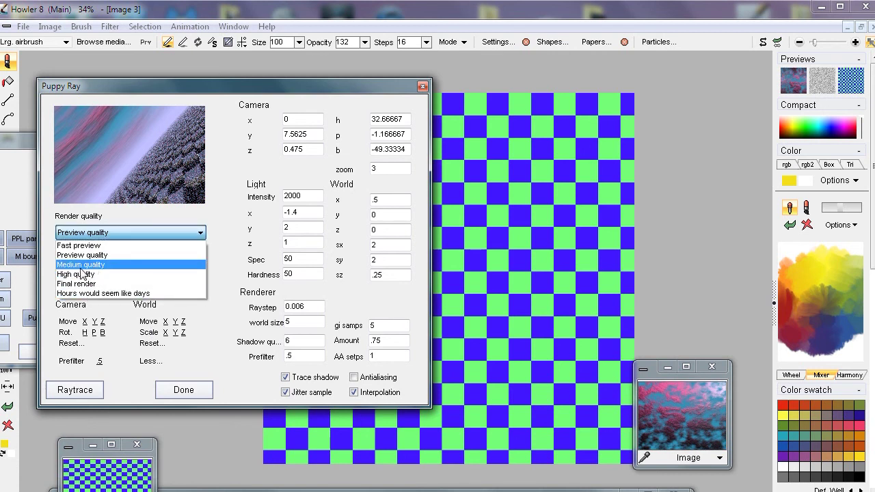
left_click(82, 274)
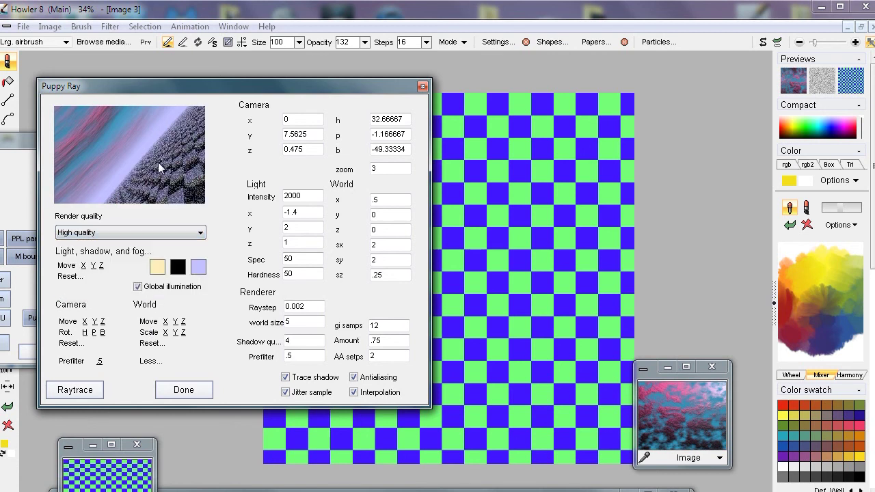
left_click_drag(118, 93, 729, 57)
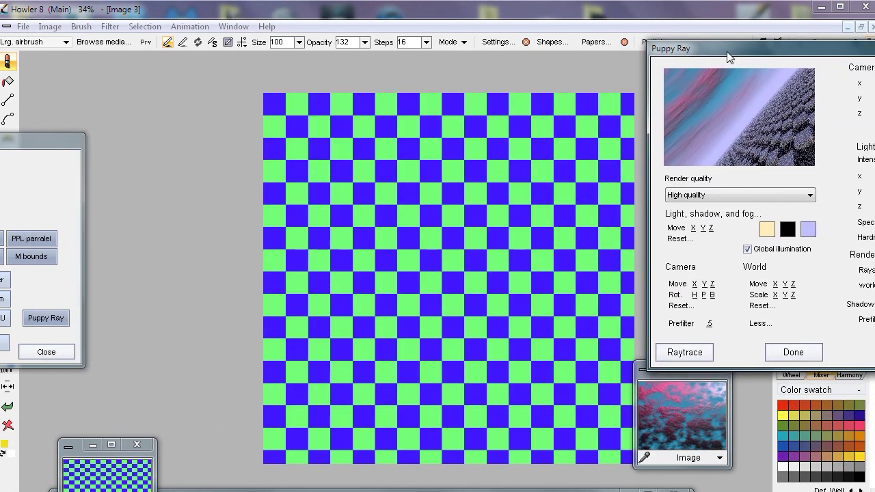
left_click(682, 353)
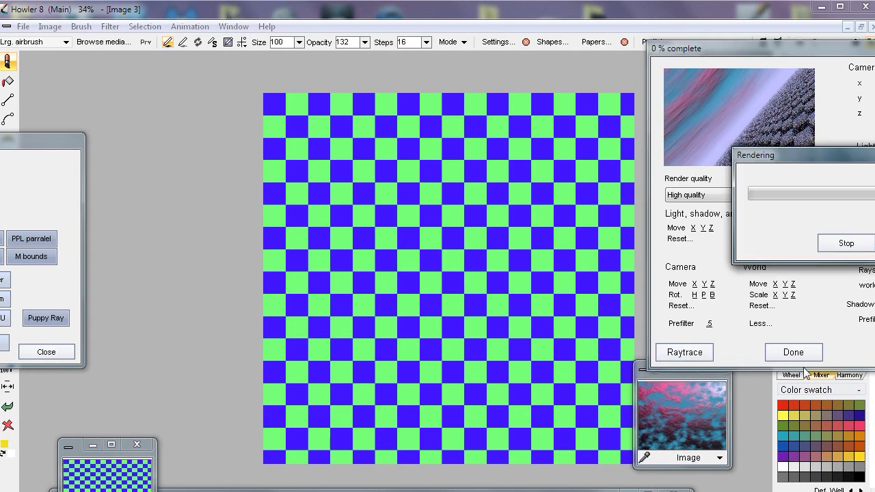